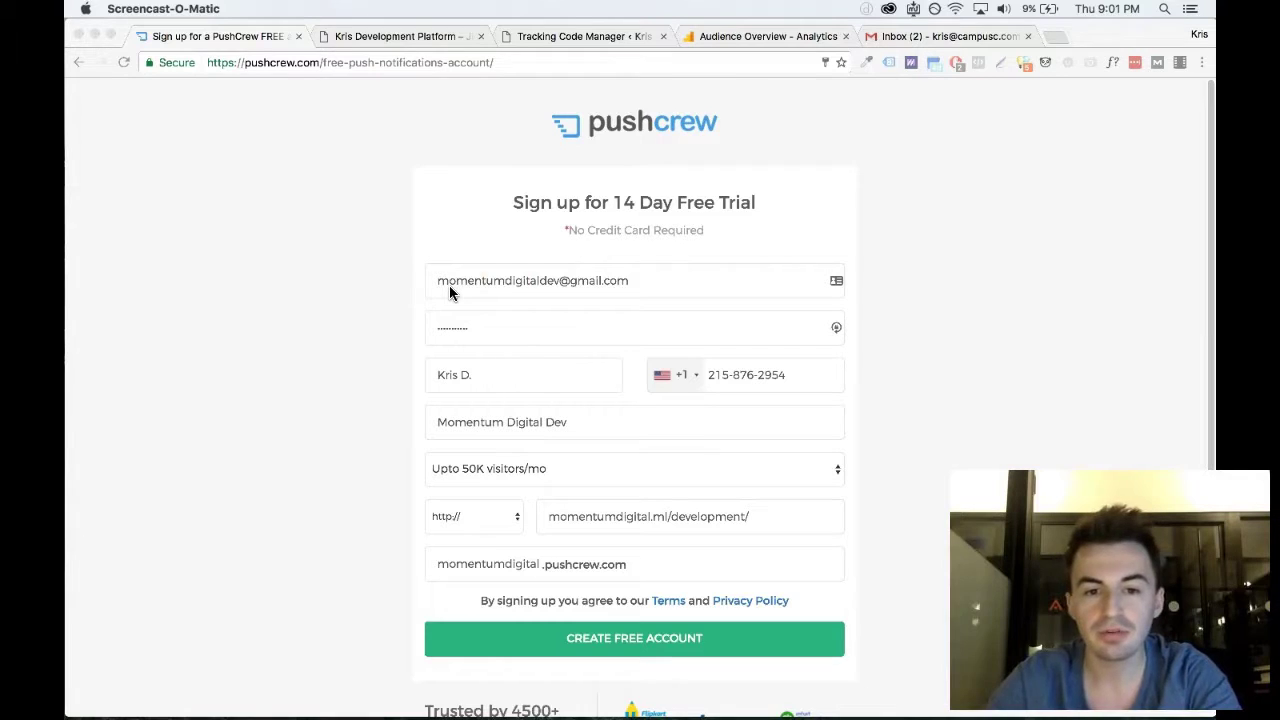
Append 'dev' to make the momentumdigitaldev subdomain and create the free PushCrew account
{"action": "left_click", "coordinate": [501, 280]}
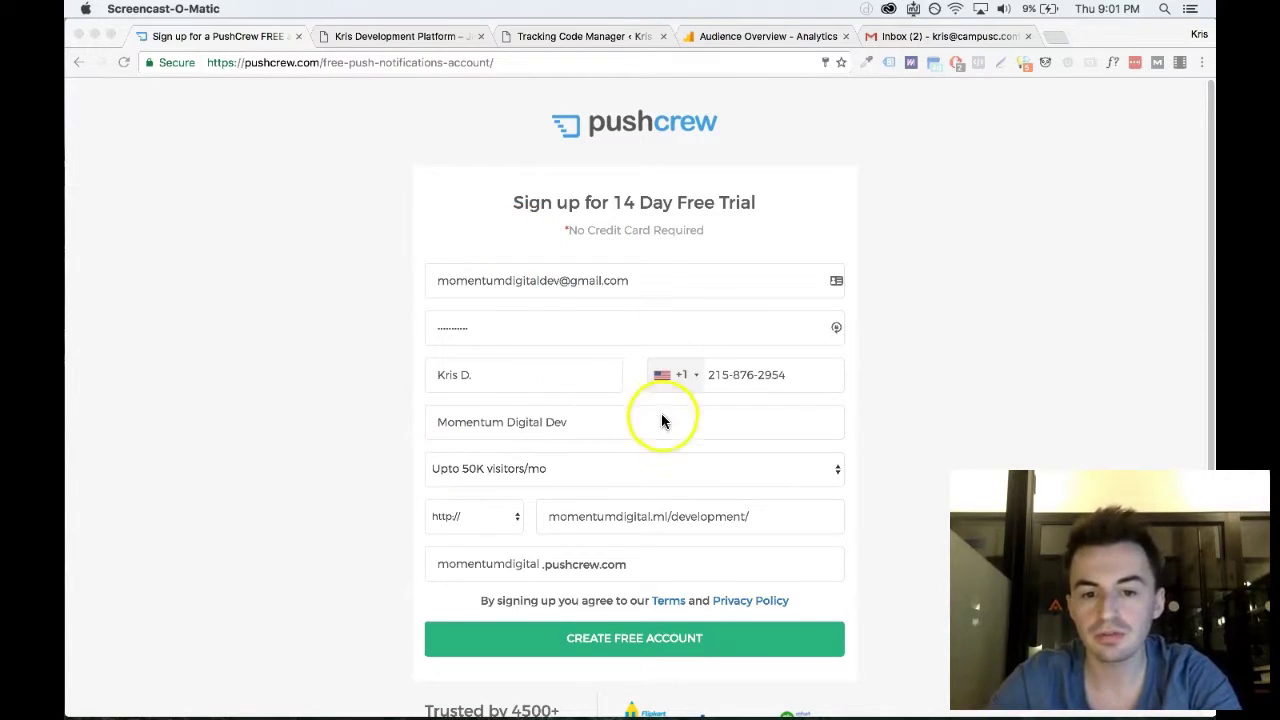
{"action": "left_click", "coordinate": [541, 564]}
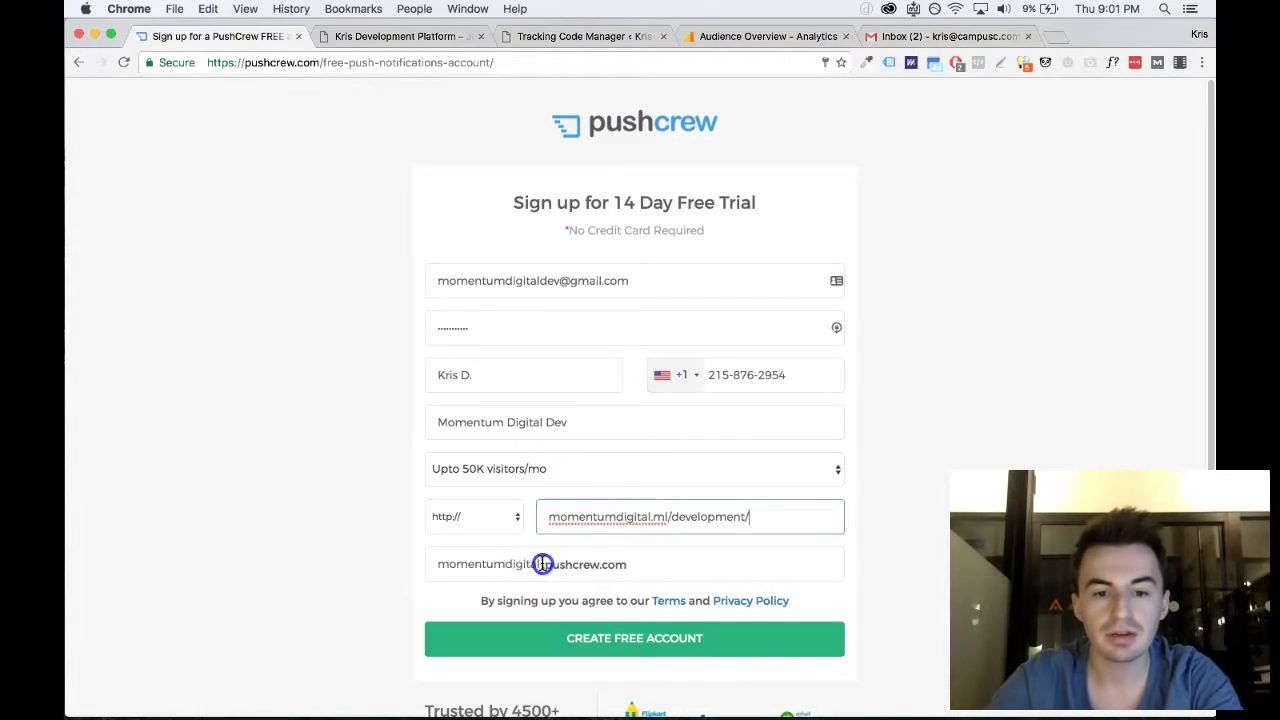
{"action": "type", "text": "dev"}
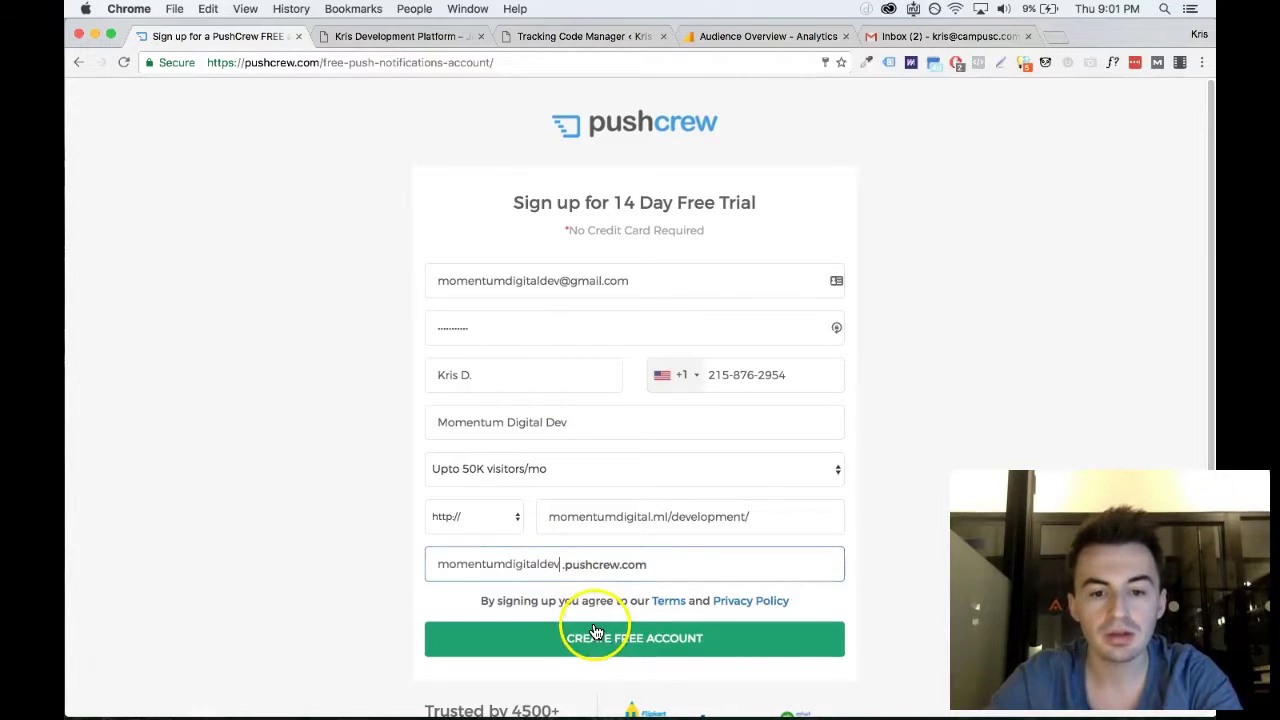
{"action": "left_click", "coordinate": [598, 650]}
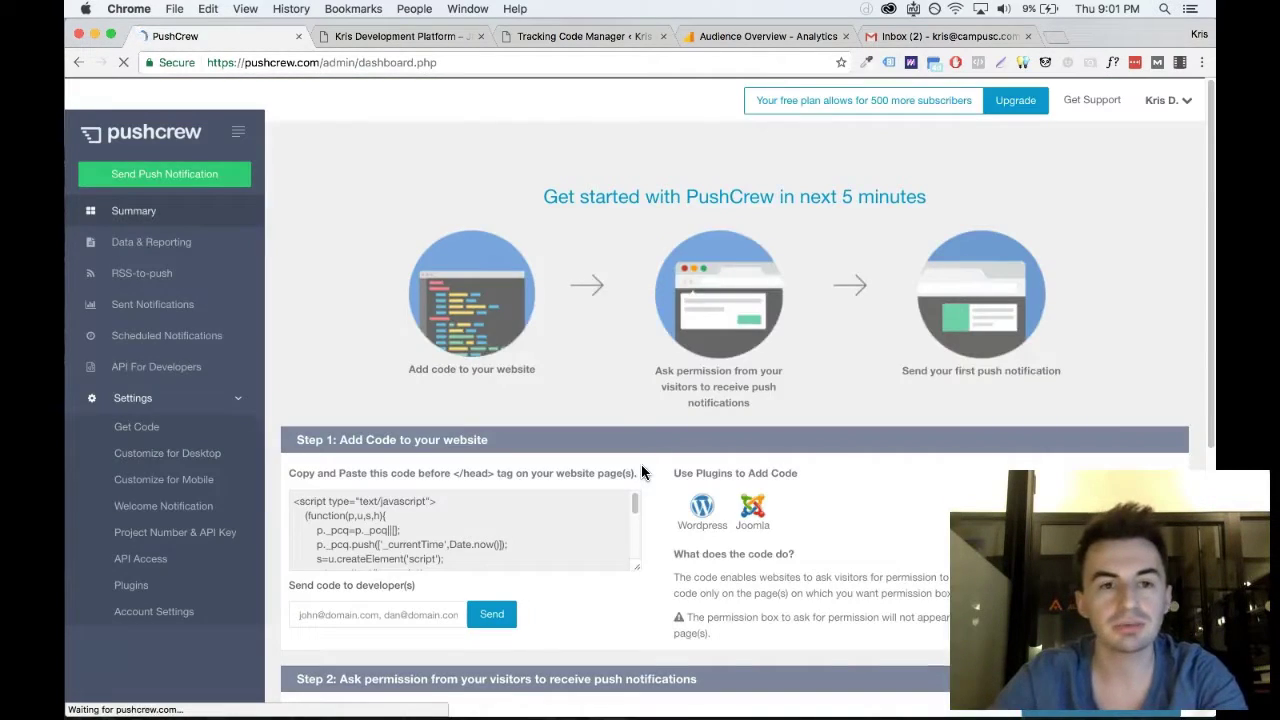
Close the Ghosting delivery-rate announcement and select all of the Step 1 tracking code for copying
{"action": "left_click", "coordinate": [375, 125]}
{"action": "left_click", "coordinate": [458, 357]}
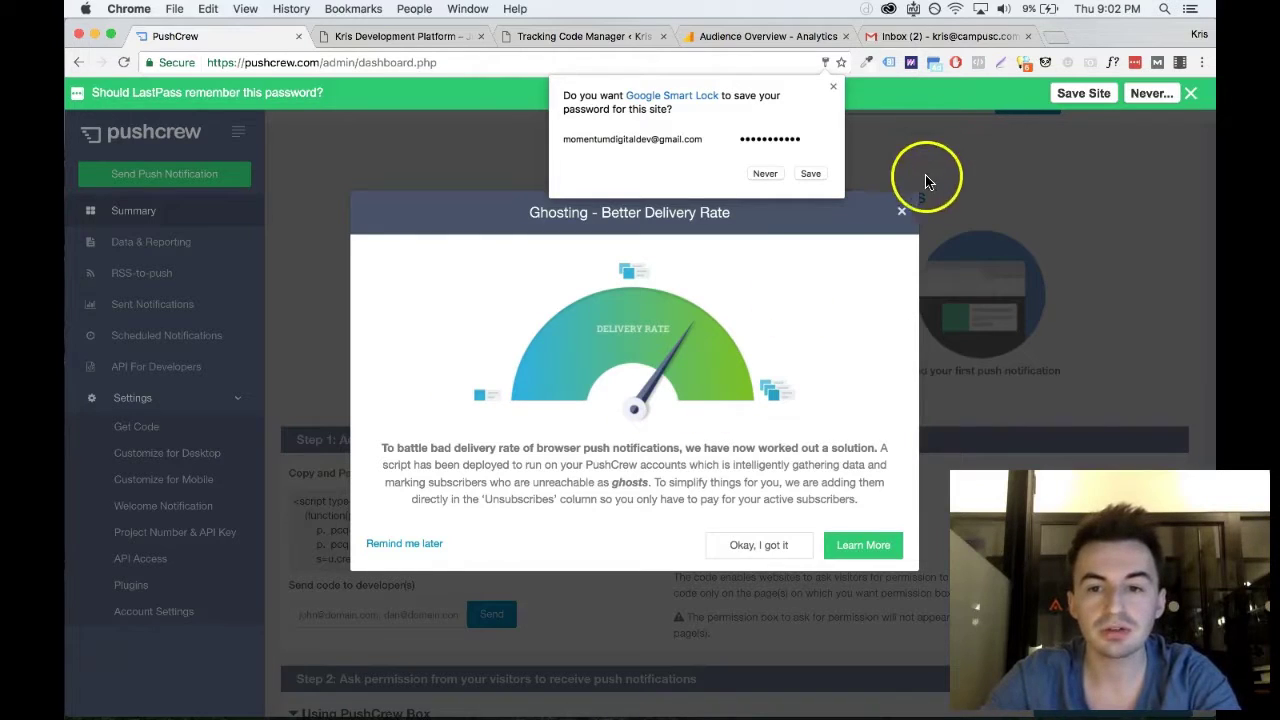
{"action": "left_click", "coordinate": [901, 211]}
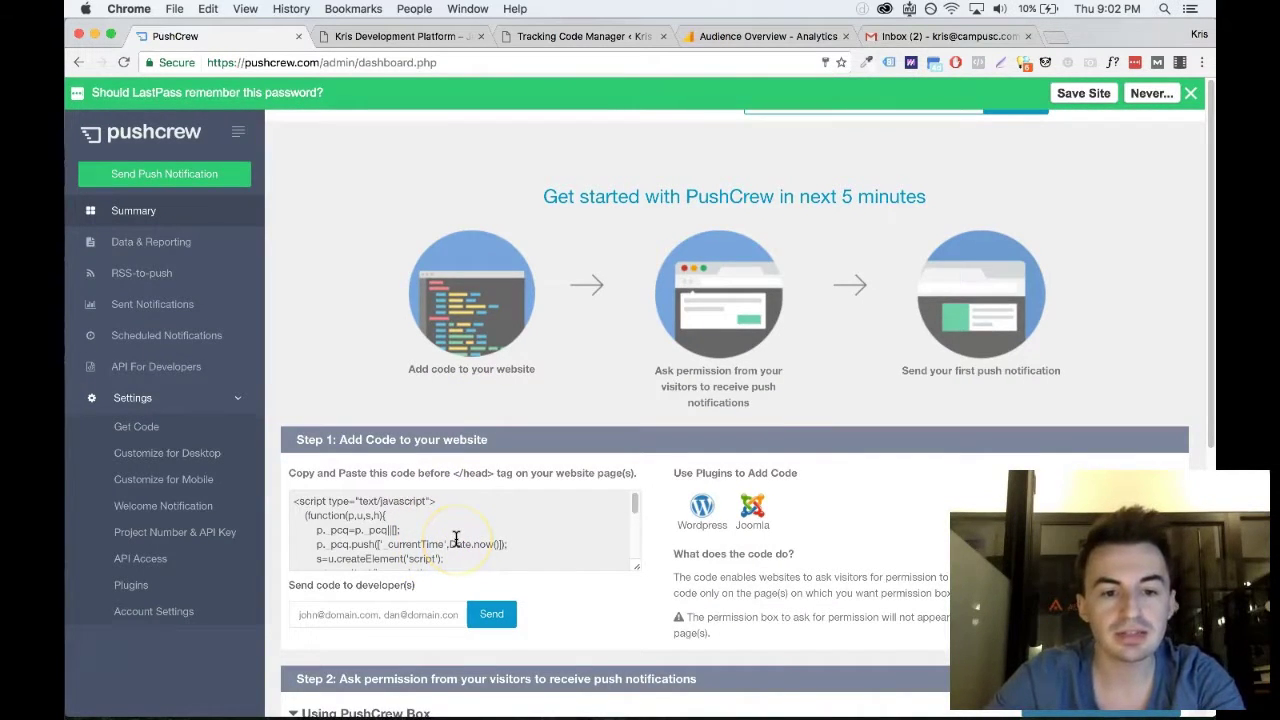
{"action": "left_click", "coordinate": [402, 540]}
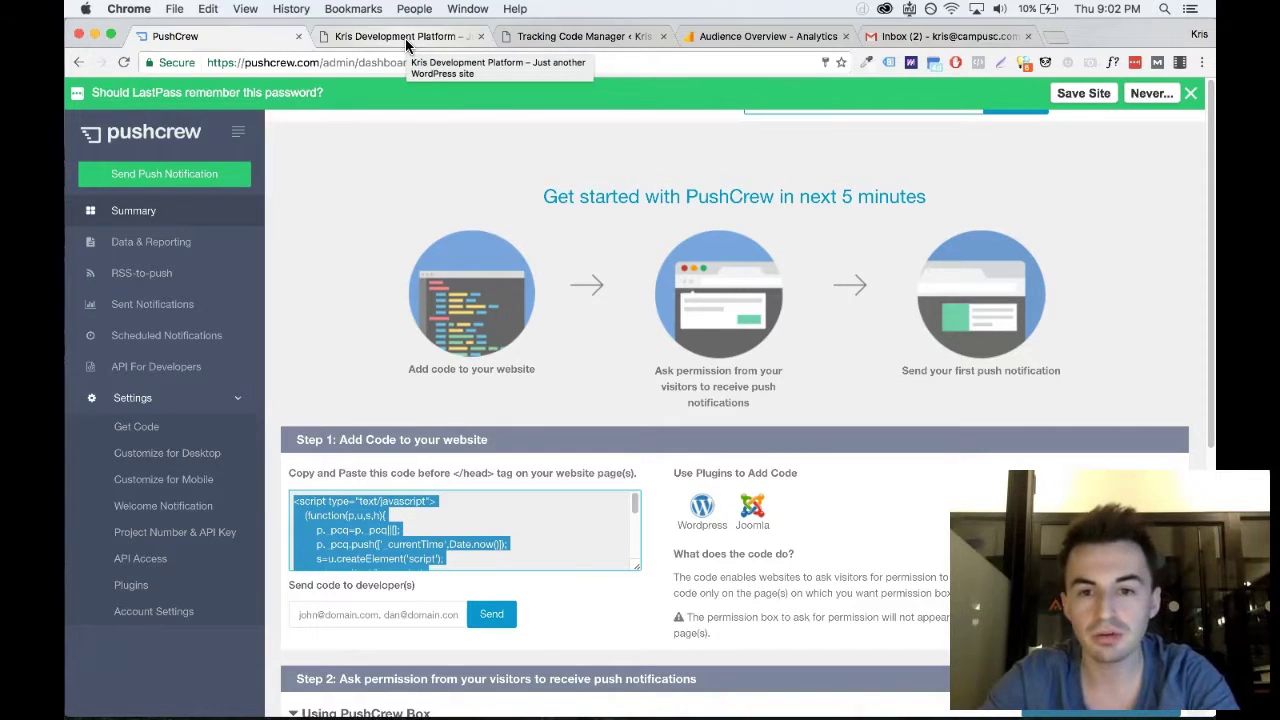
Add a new WordPress tracking code named Pushcrew and paste the PushCrew script into it
{"action": "left_click", "coordinate": [569, 39]}
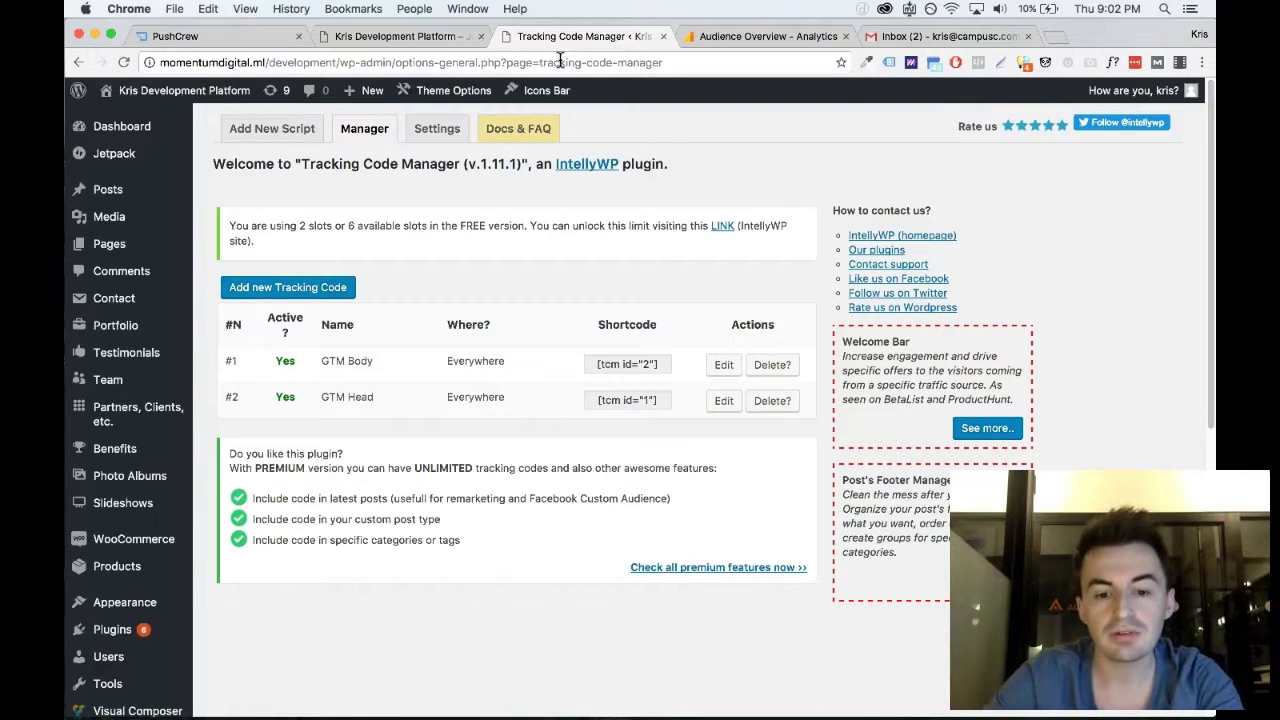
{"action": "left_click", "coordinate": [373, 302]}
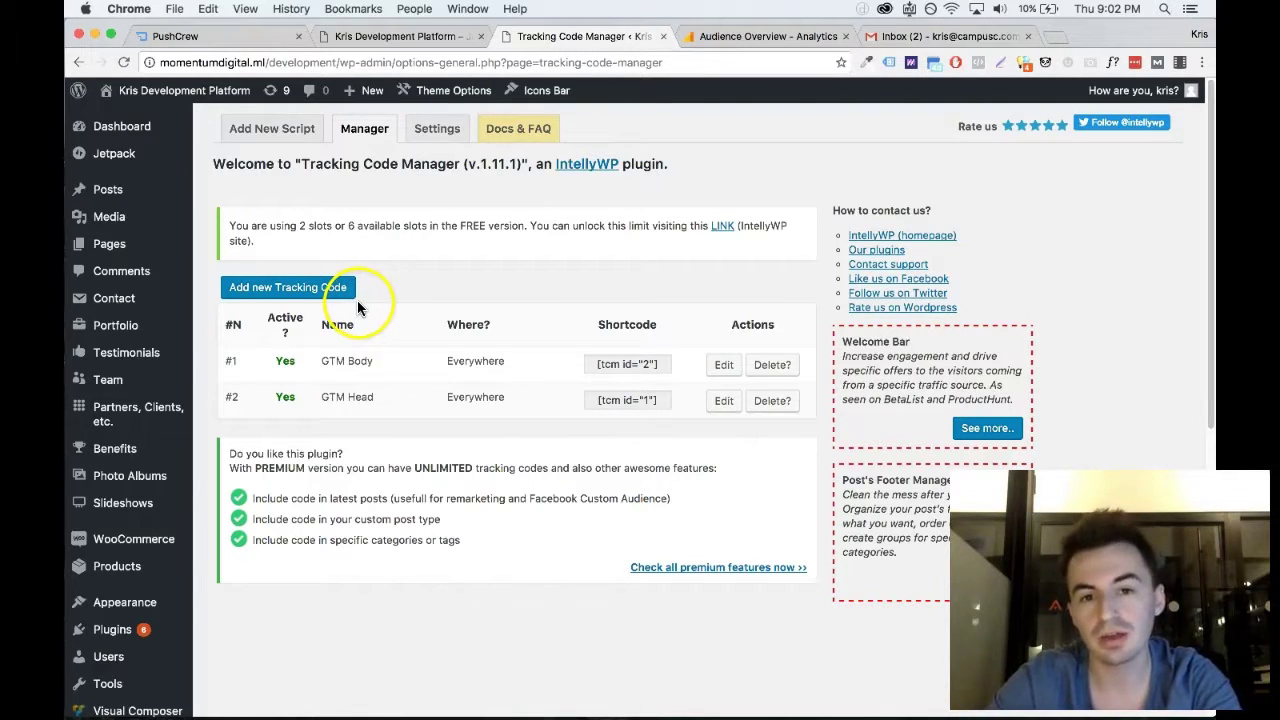
{"action": "left_click", "coordinate": [293, 291]}
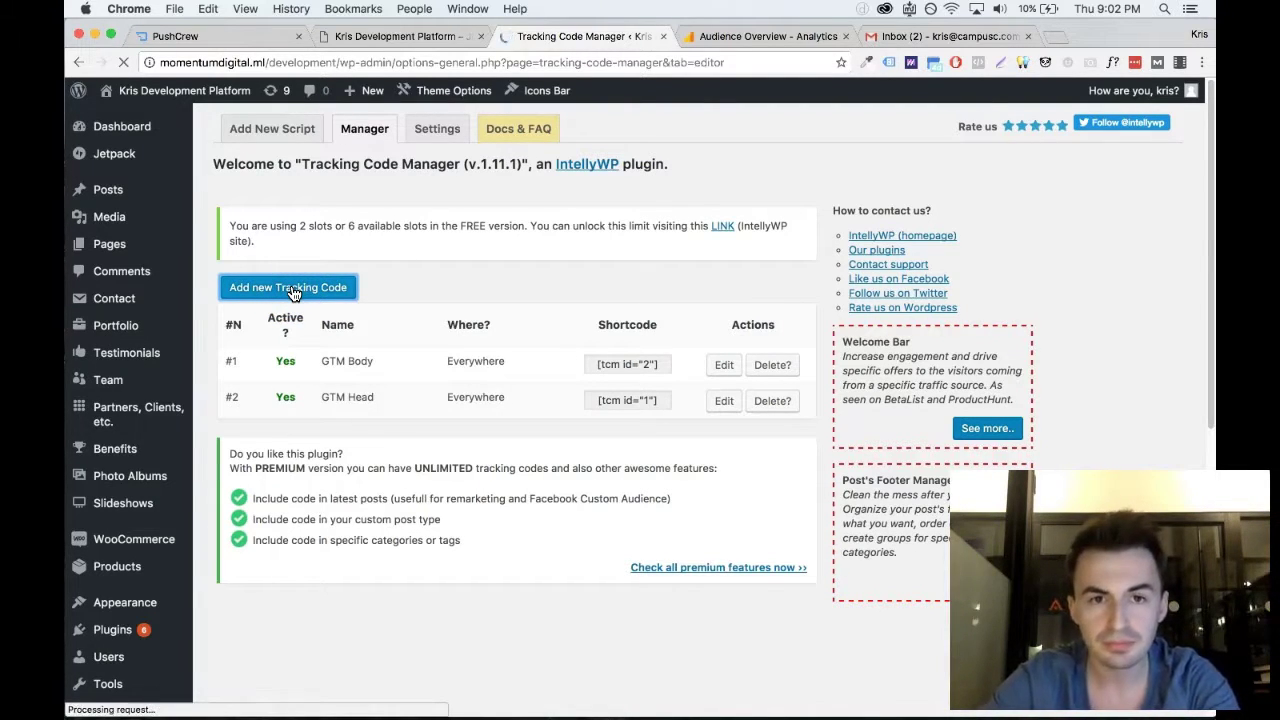
{"action": "left_click", "coordinate": [508, 137]}
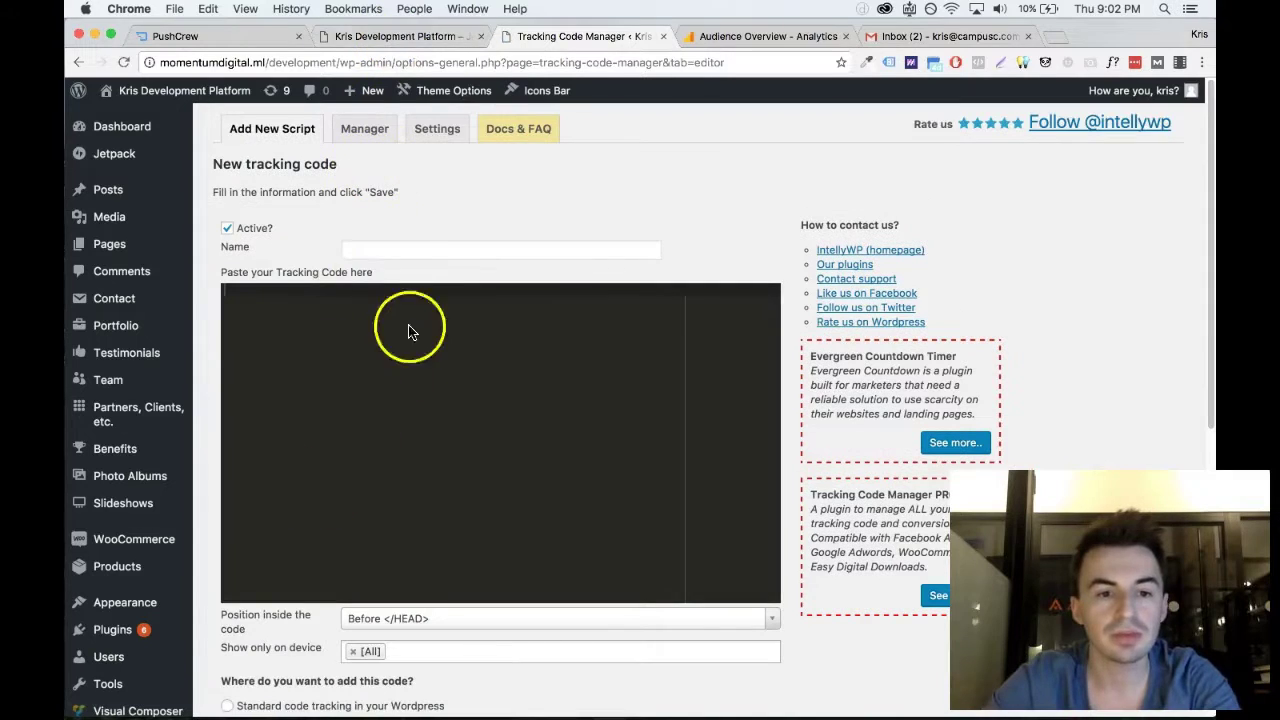
{"action": "left_click", "coordinate": [422, 249]}
{"action": "type", "text": "Pus"}
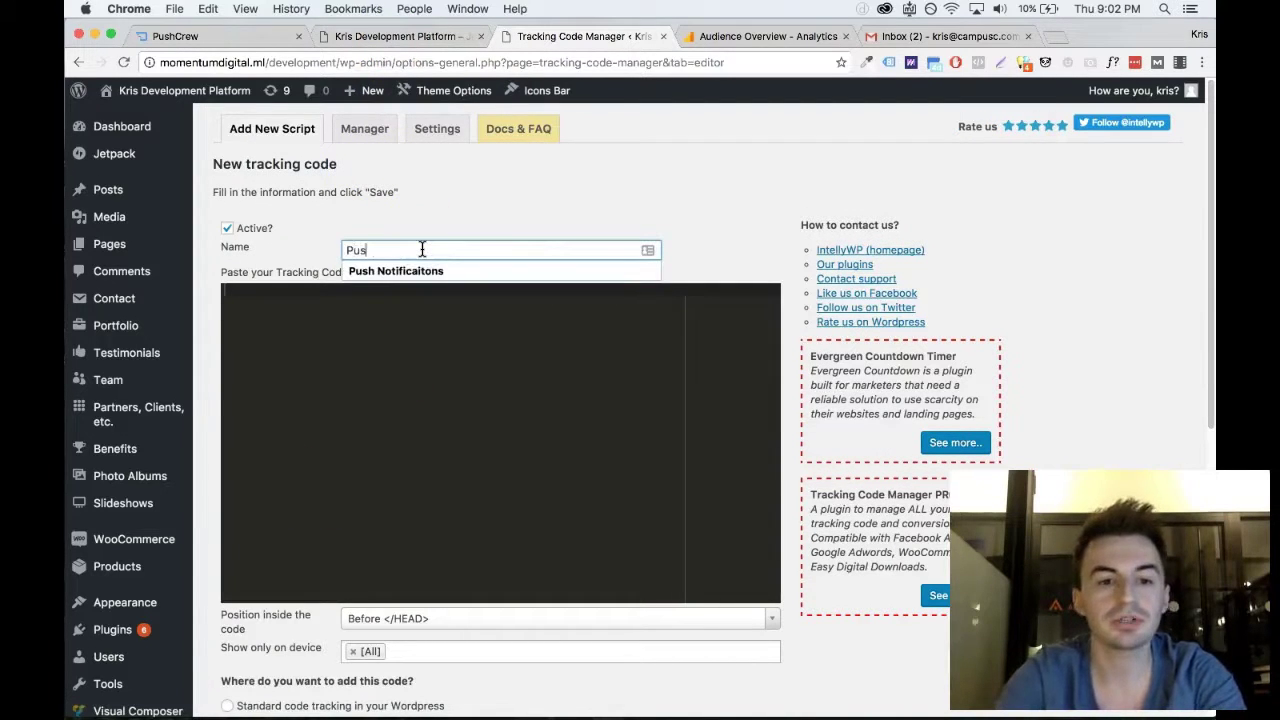
{"action": "type", "text": "hcrew"}
{"action": "left_click", "coordinate": [384, 310]}
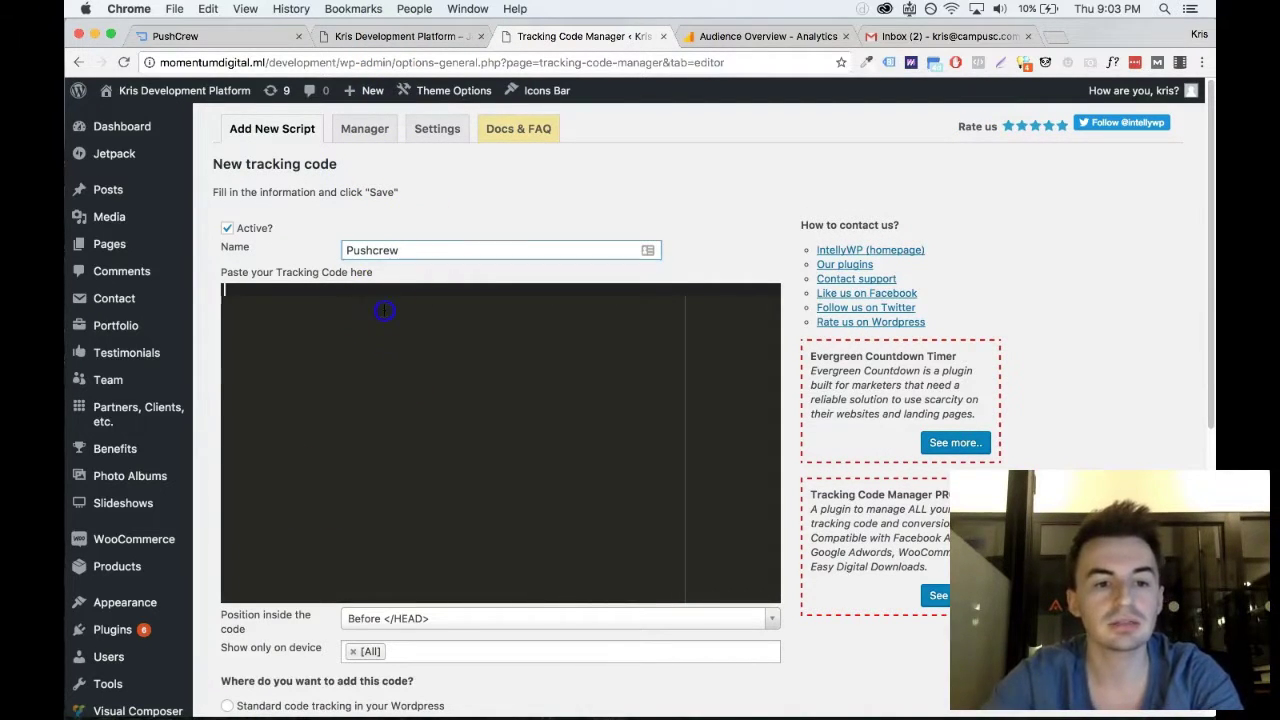
{"action": "type", "text": "<script type=\"text/javascript\">     (function(p,u,s,h){         p._pcq=p._pcq||[];         p._pcq.push(['_currentTime',Date.now()]);         s=u.createElement('script');         s.type='text/javascript';         s.async=true;         s.src='https://cdn.pushcrew.com/js/c412e937eb26c1da294addadded08085.js';         h=u.getElementsByTagName('script')[0];         h.parentNode.insertBefore(s,h);     })(window,document); </script>"}
Place the code before </HEAD> as standard tracking on the whole website, and save it
{"action": "scroll", "coordinate": [387, 340], "scroll_direction": "down", "scroll_amount": 1}
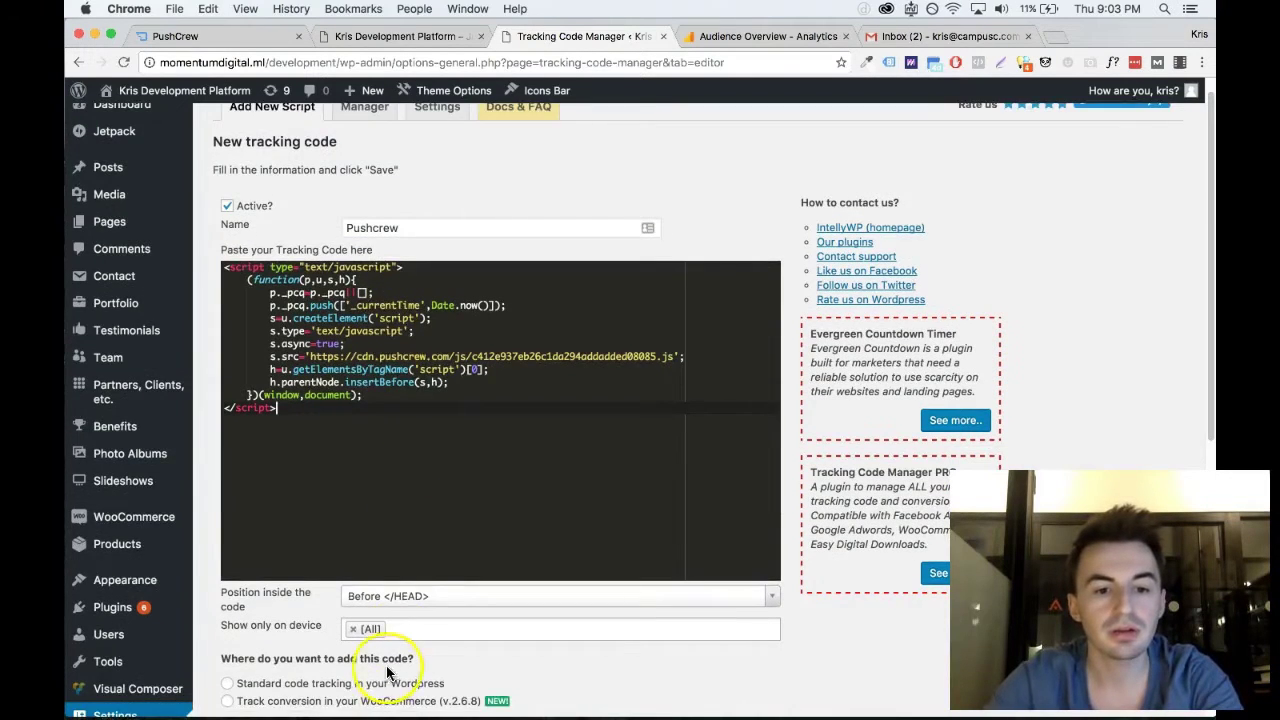
{"action": "scroll", "coordinate": [390, 640], "scroll_direction": "down", "scroll_amount": 5}
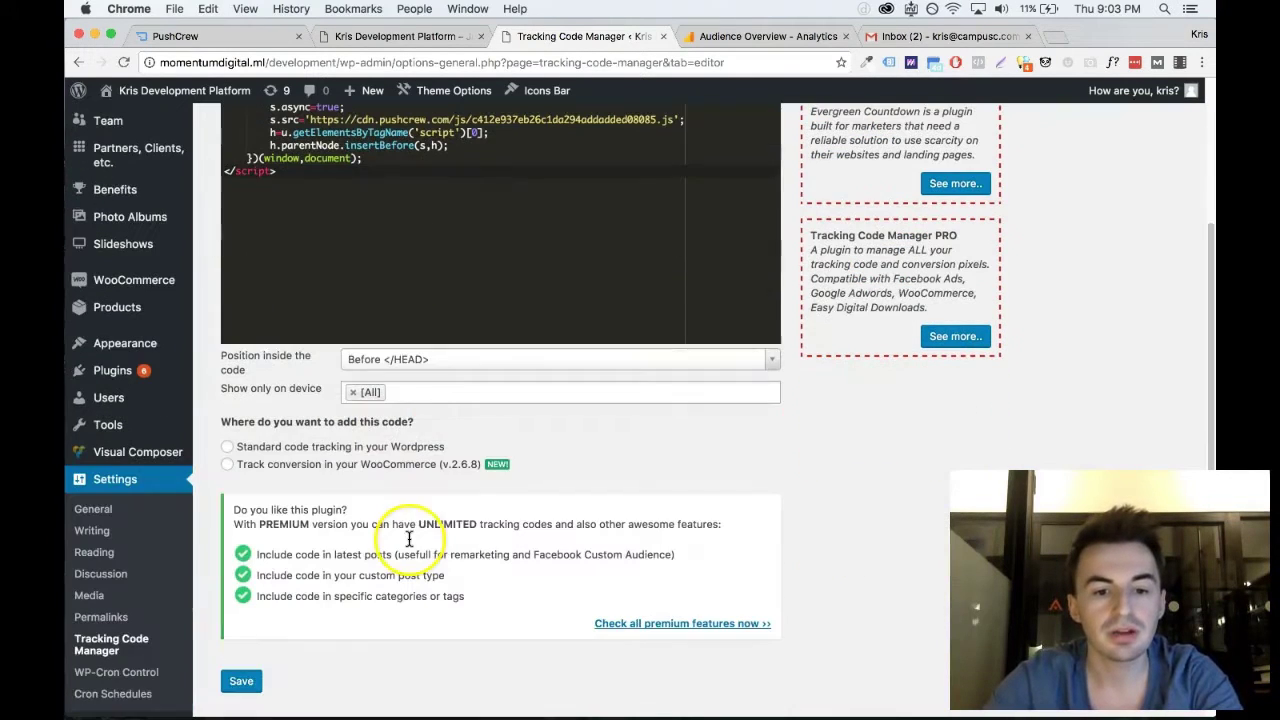
{"action": "left_click", "coordinate": [374, 362]}
{"action": "left_click", "coordinate": [378, 400]}
{"action": "left_click", "coordinate": [228, 446]}
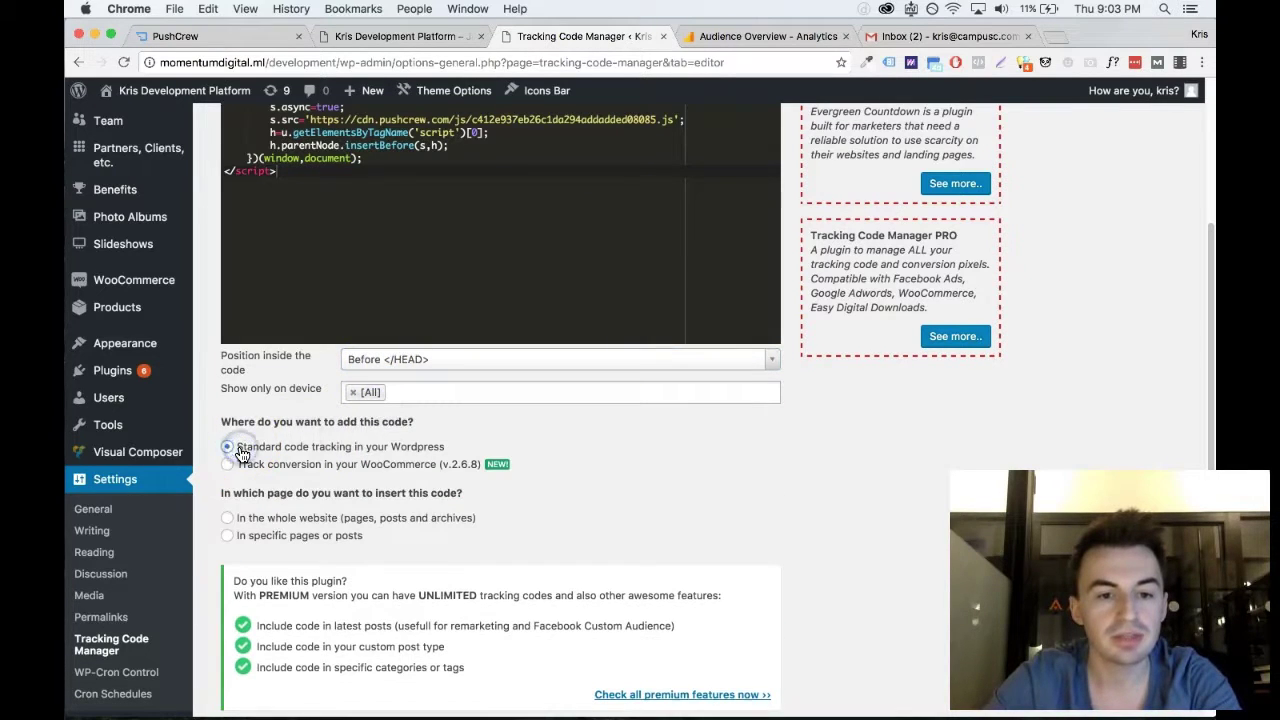
{"action": "left_click", "coordinate": [248, 518]}
{"action": "scroll", "coordinate": [246, 520], "scroll_direction": "down", "scroll_amount": 3}
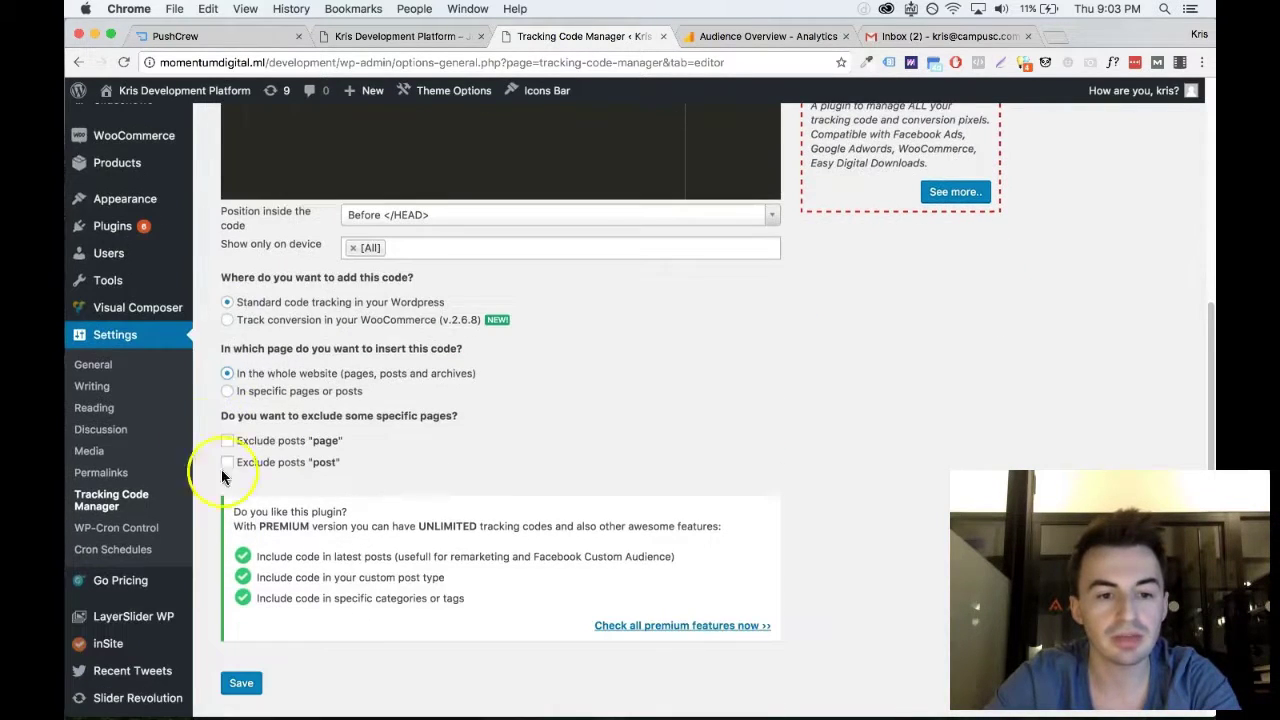
{"action": "left_click", "coordinate": [242, 686]}
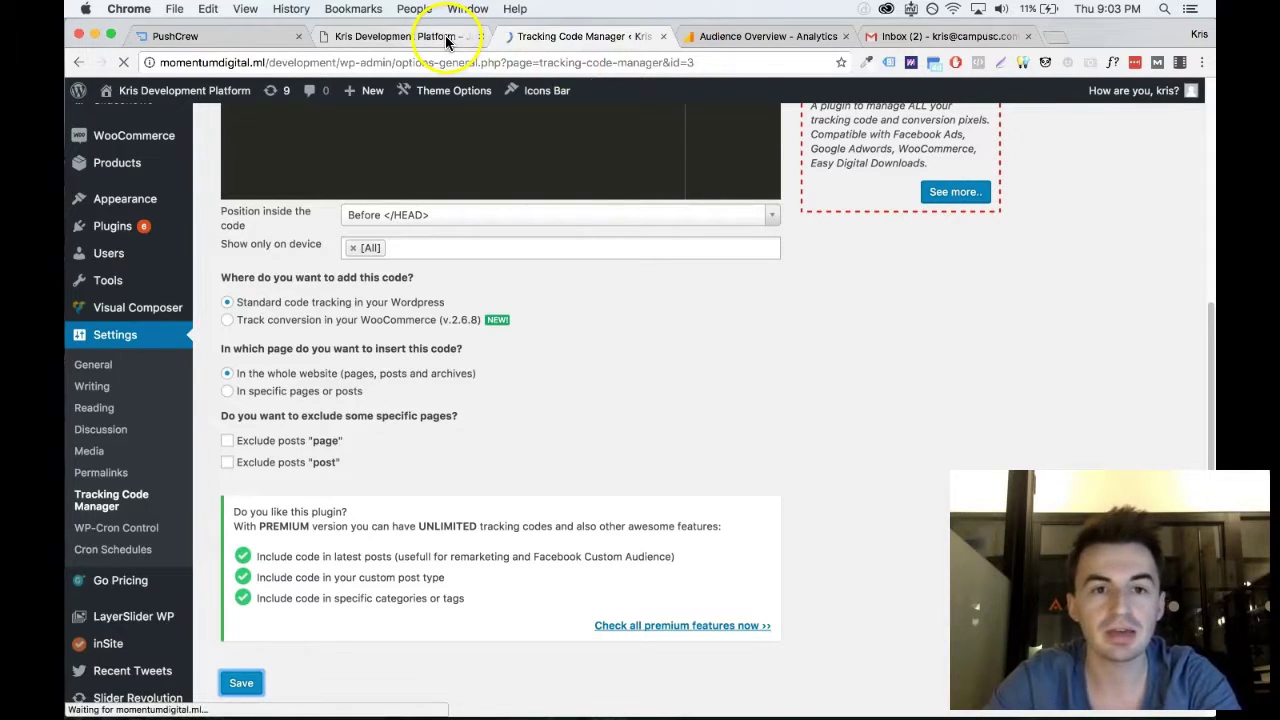
Dismiss the LastPass password prompt and show Account Settings with the Momentum Digital Dev company and timezone
{"action": "left_click", "coordinate": [272, 36]}
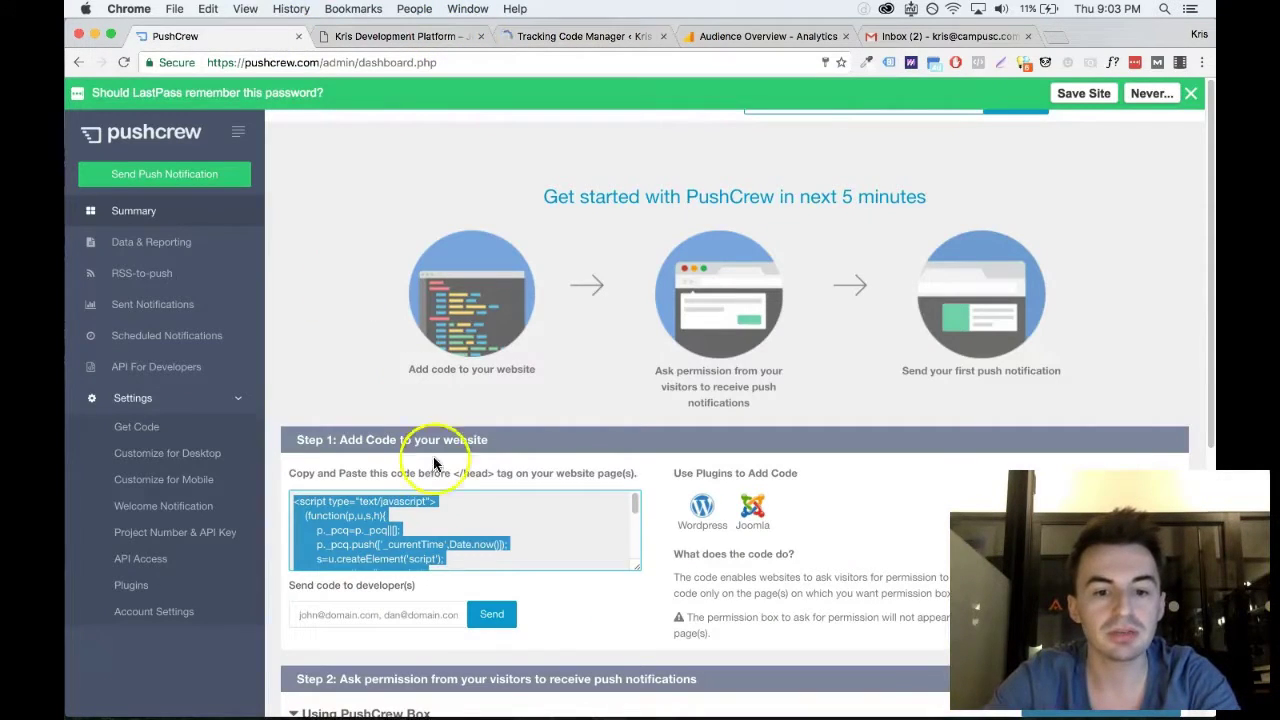
{"action": "scroll", "coordinate": [450, 517], "scroll_direction": "down", "scroll_amount": 3}
{"action": "scroll", "coordinate": [596, 596], "scroll_direction": "down", "scroll_amount": 3}
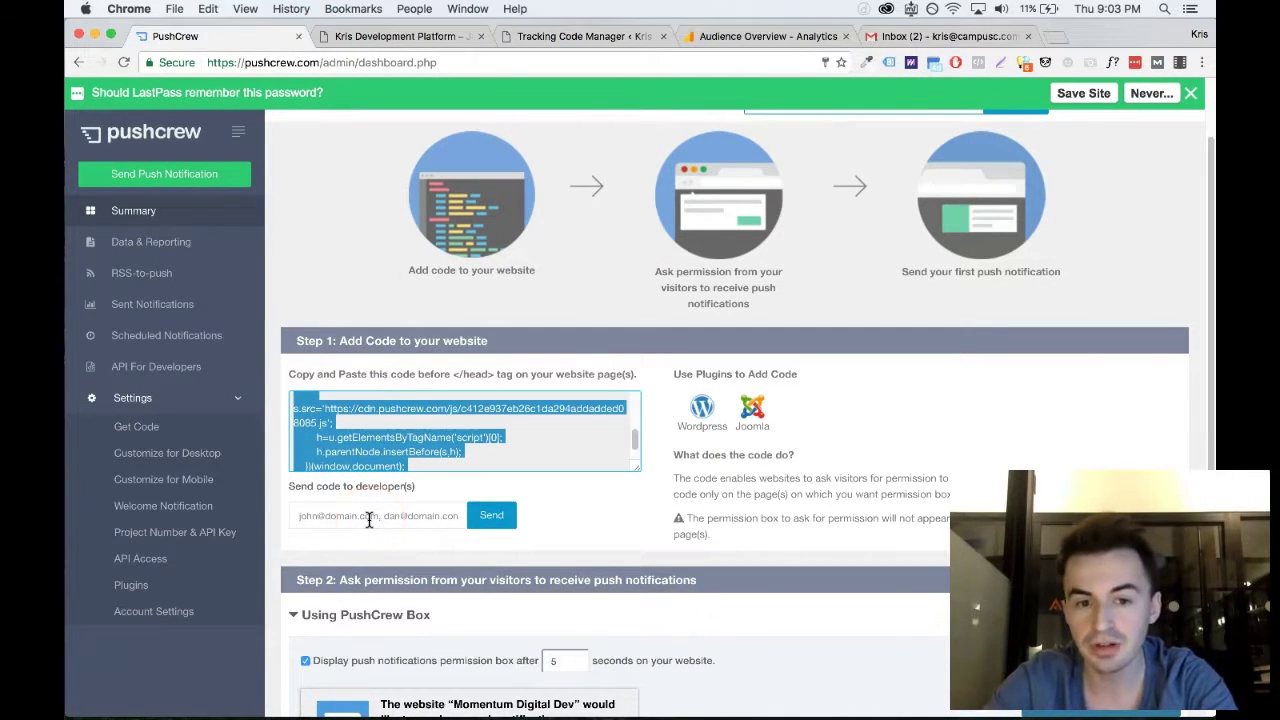
{"action": "scroll", "coordinate": [368, 519], "scroll_direction": "down", "scroll_amount": 3}
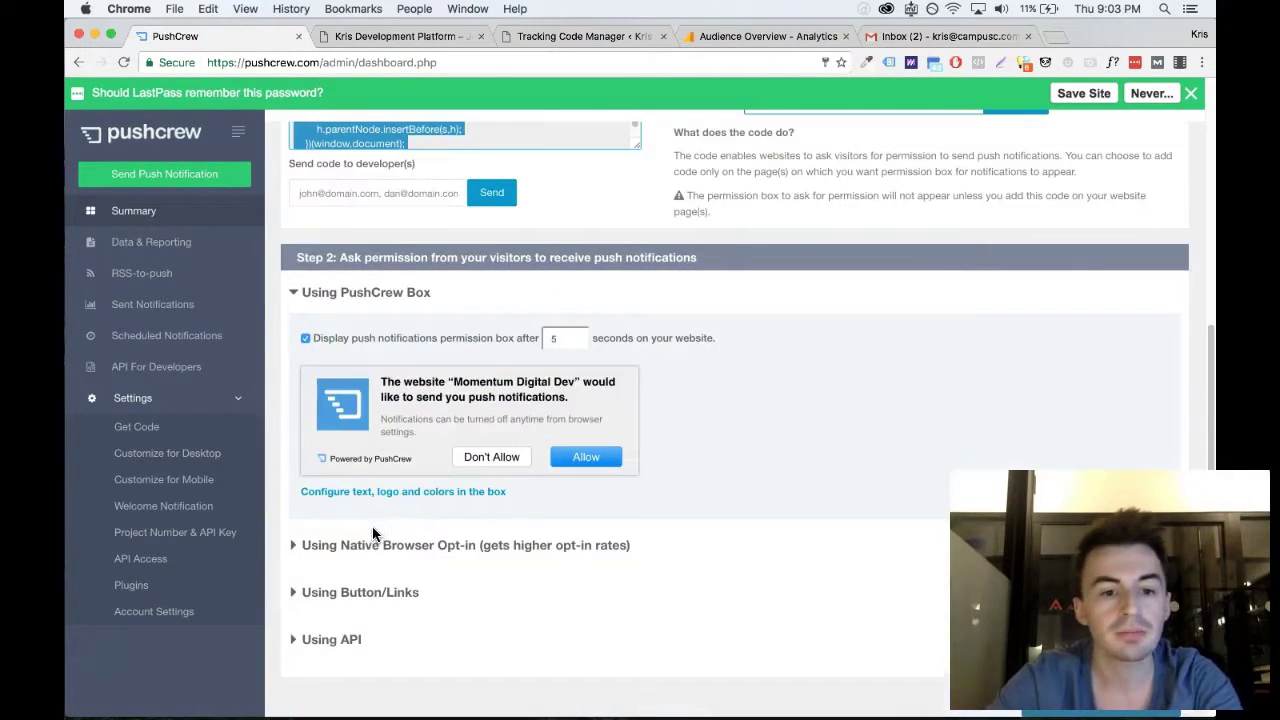
{"action": "scroll", "coordinate": [373, 533], "scroll_direction": "up", "scroll_amount": 5}
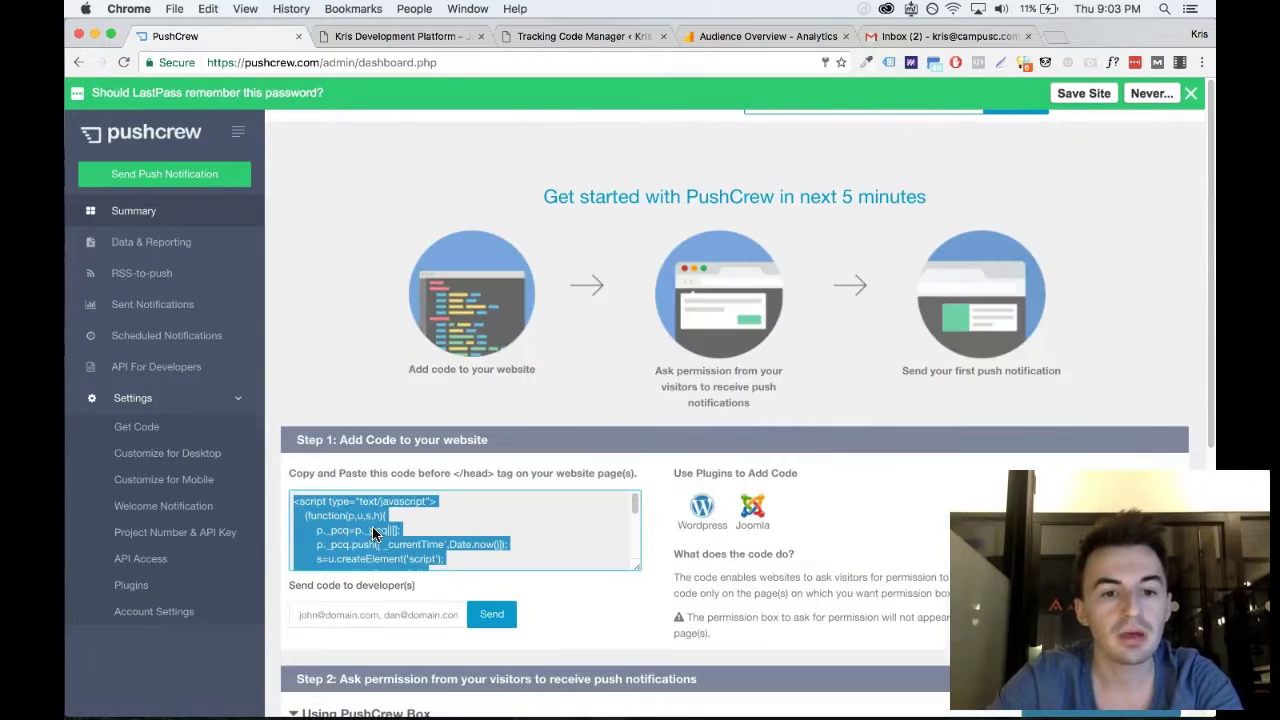
{"action": "left_click", "coordinate": [1190, 93]}
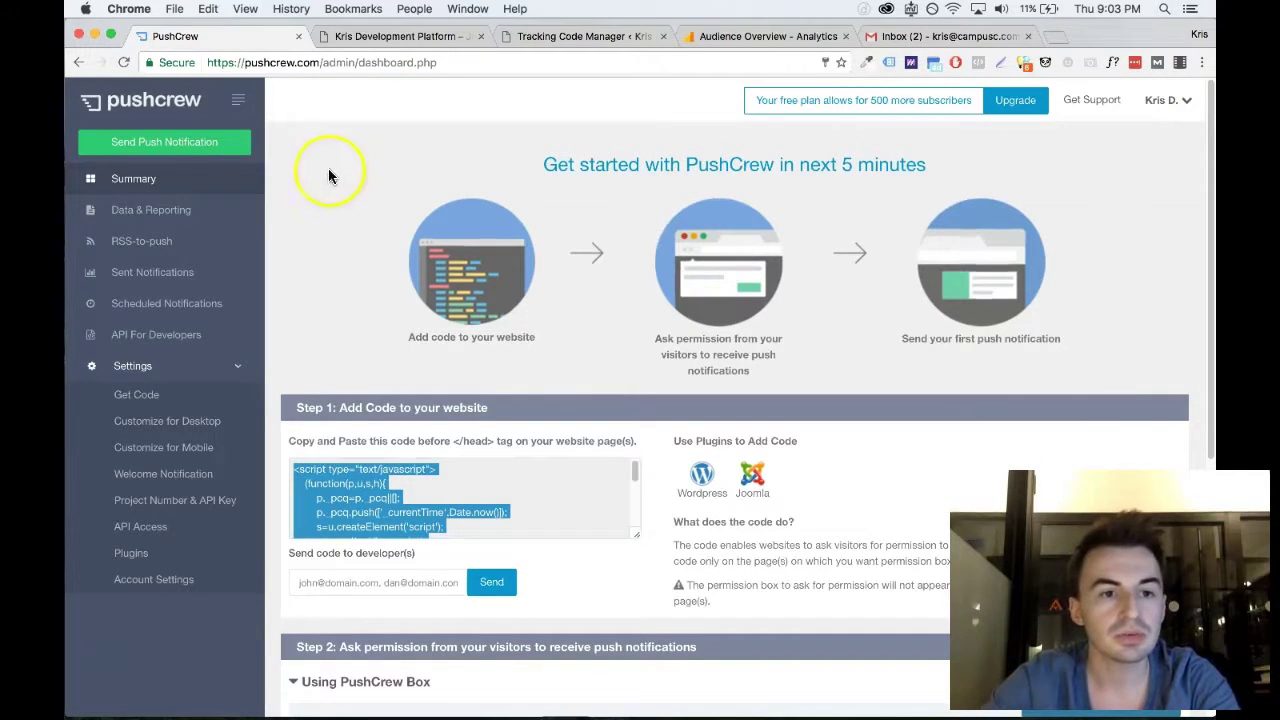
{"action": "left_click", "coordinate": [175, 580]}
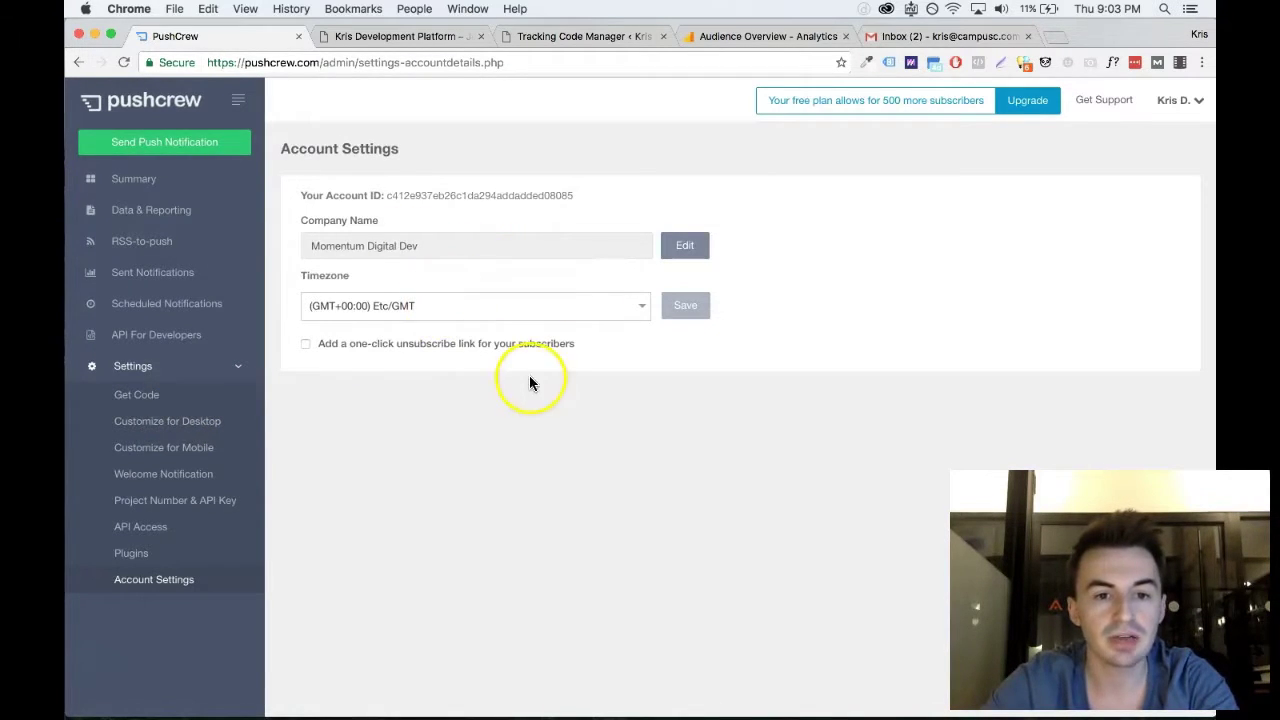
{"action": "left_click", "coordinate": [172, 421]}
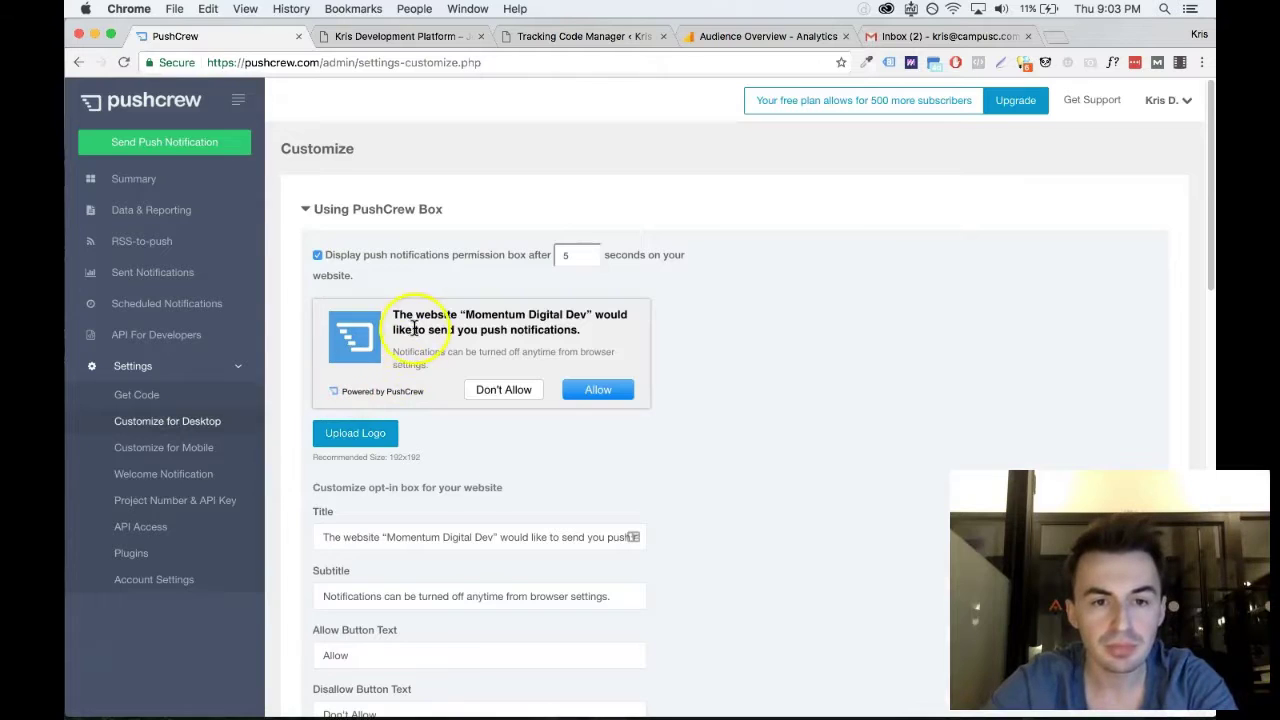
{"action": "scroll", "coordinate": [415, 329], "scroll_direction": "down", "scroll_amount": 1}
{"action": "scroll", "coordinate": [479, 386], "scroll_direction": "down", "scroll_amount": 5}
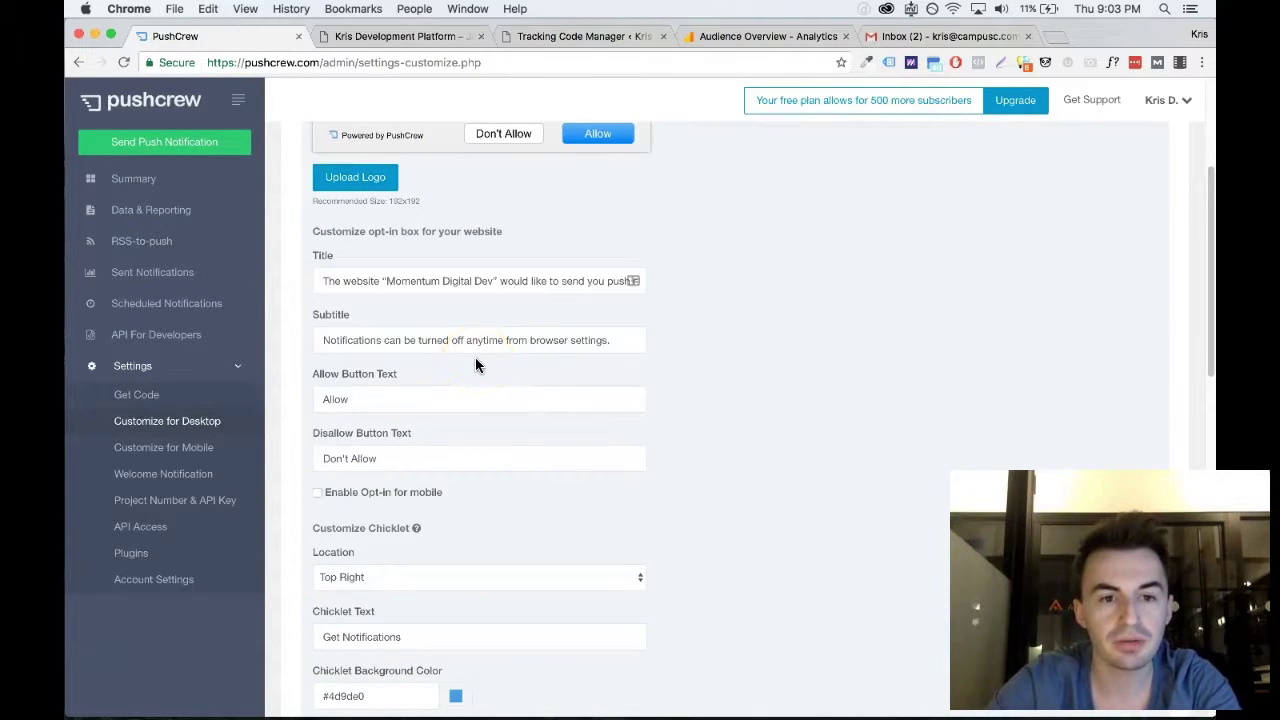
{"action": "scroll", "coordinate": [392, 312], "scroll_direction": "down", "scroll_amount": 1}
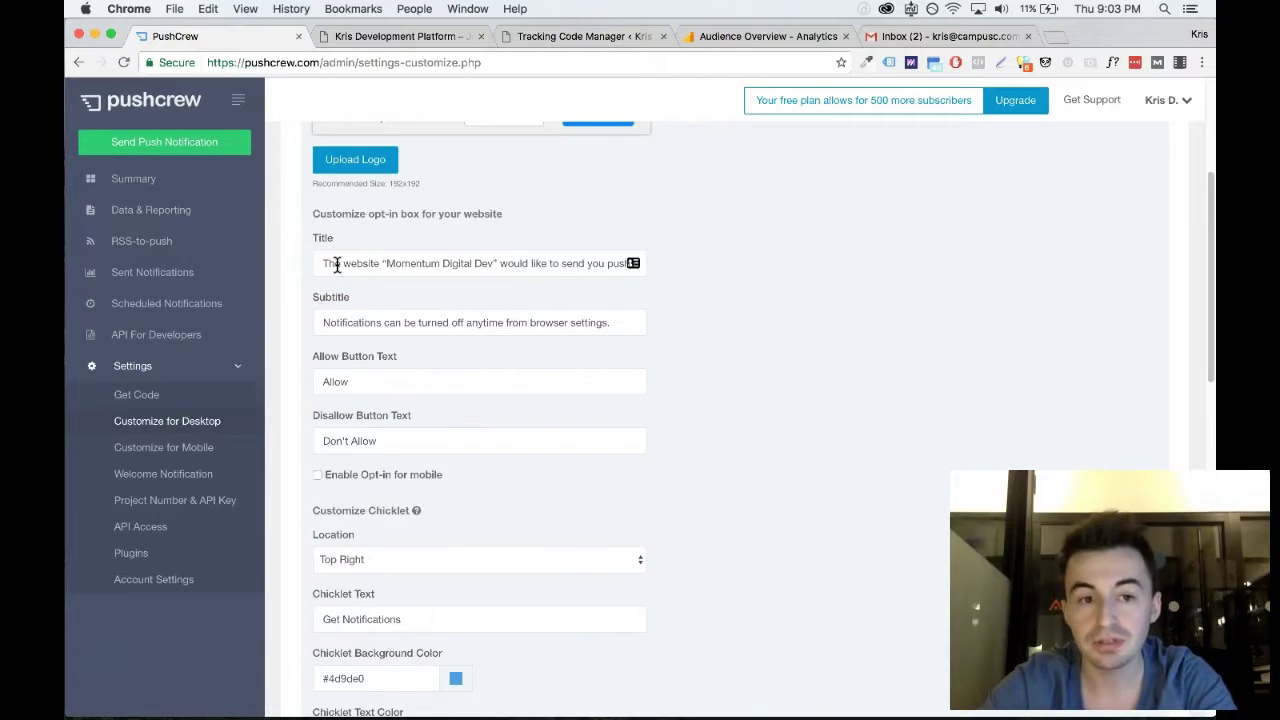
{"action": "left_click_drag", "start_coordinate": [318, 265], "coordinate": [522, 284]}
{"action": "left_click_drag", "start_coordinate": [401, 323], "coordinate": [590, 348]}
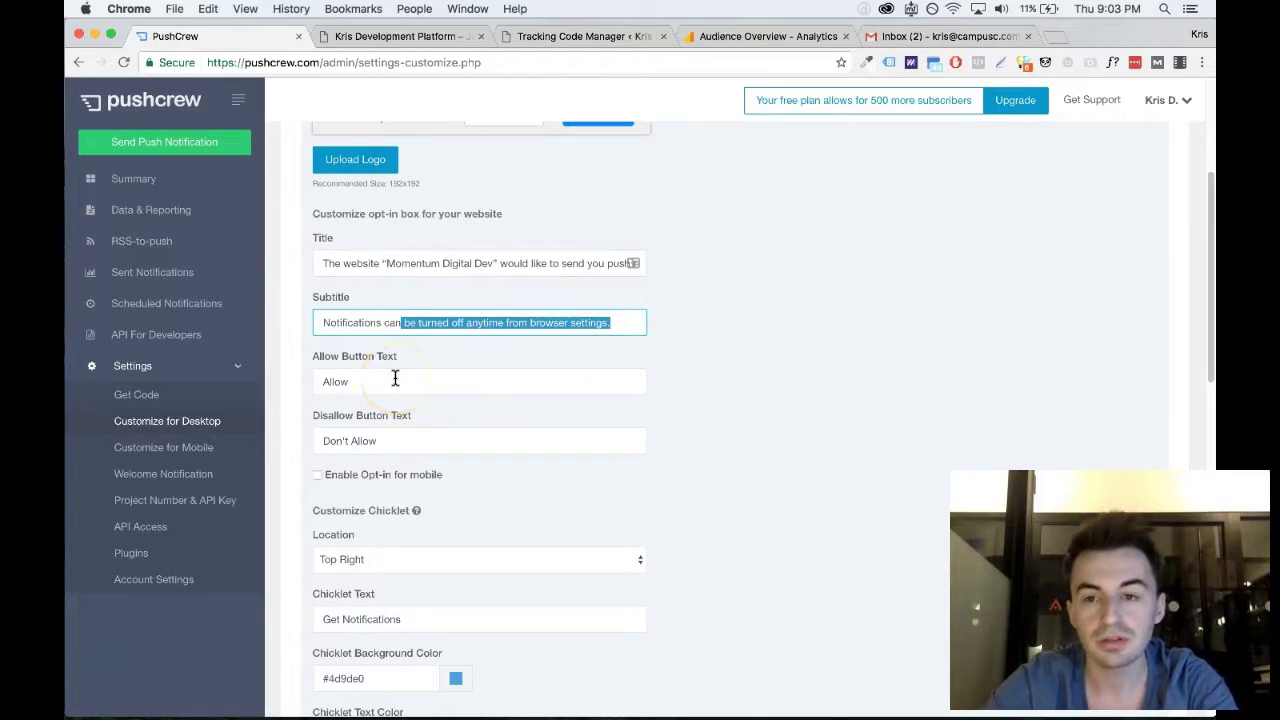
{"action": "scroll", "coordinate": [395, 378], "scroll_direction": "down", "scroll_amount": 2}
{"action": "scroll", "coordinate": [391, 376], "scroll_direction": "up", "scroll_amount": 1}
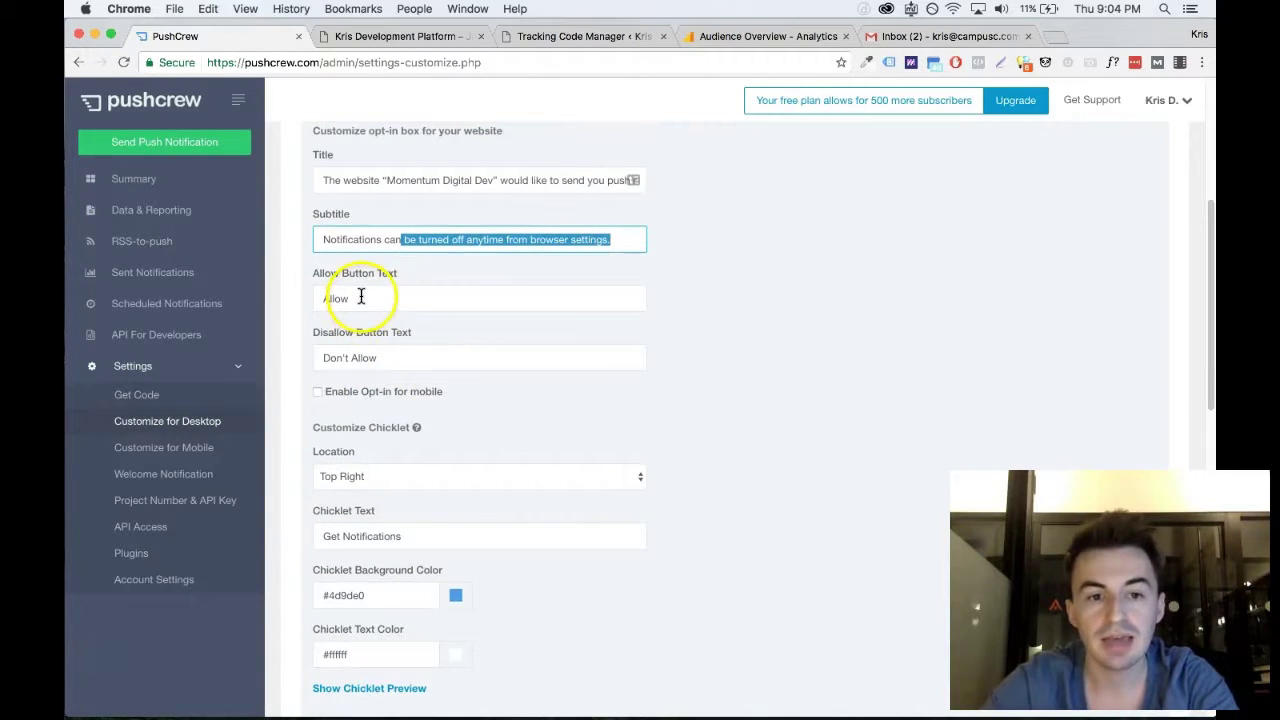
{"action": "scroll", "coordinate": [405, 372], "scroll_direction": "down", "scroll_amount": 1}
{"action": "scroll", "coordinate": [406, 370], "scroll_direction": "down", "scroll_amount": 3}
{"action": "left_click", "coordinate": [402, 333]}
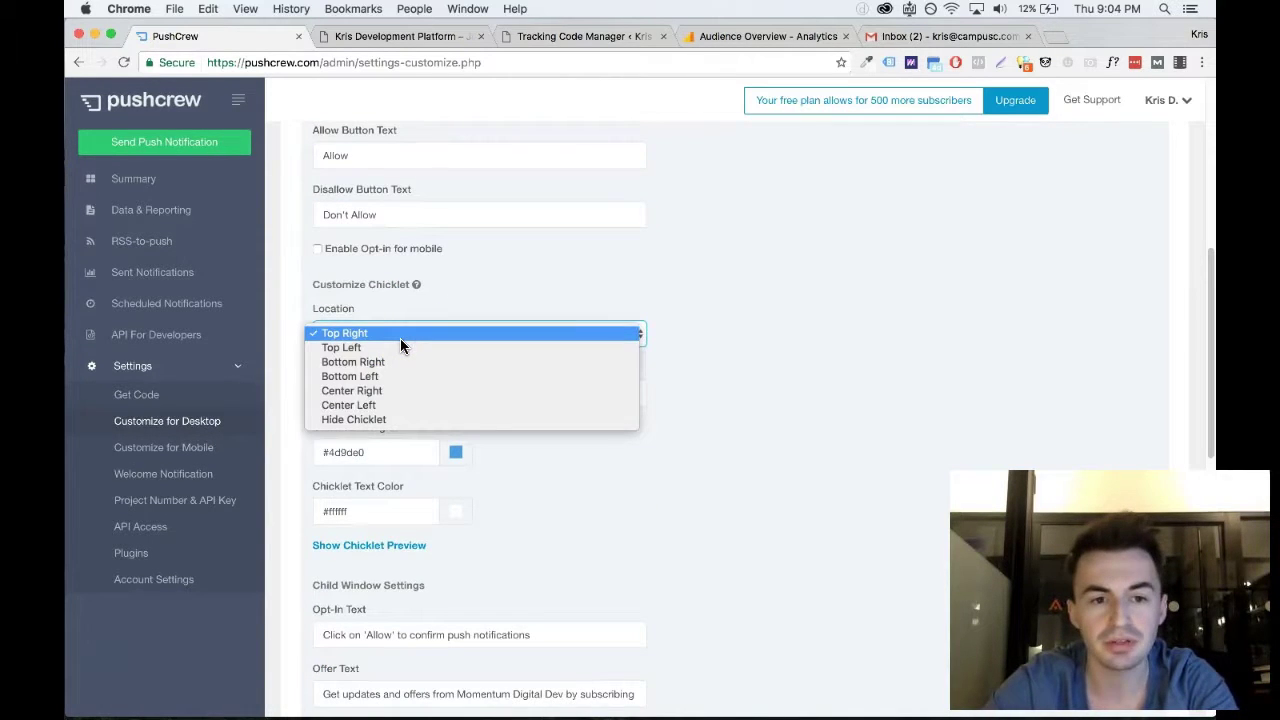
{"action": "left_click", "coordinate": [905, 430]}
{"action": "scroll", "coordinate": [562, 383], "scroll_direction": "down", "scroll_amount": 1}
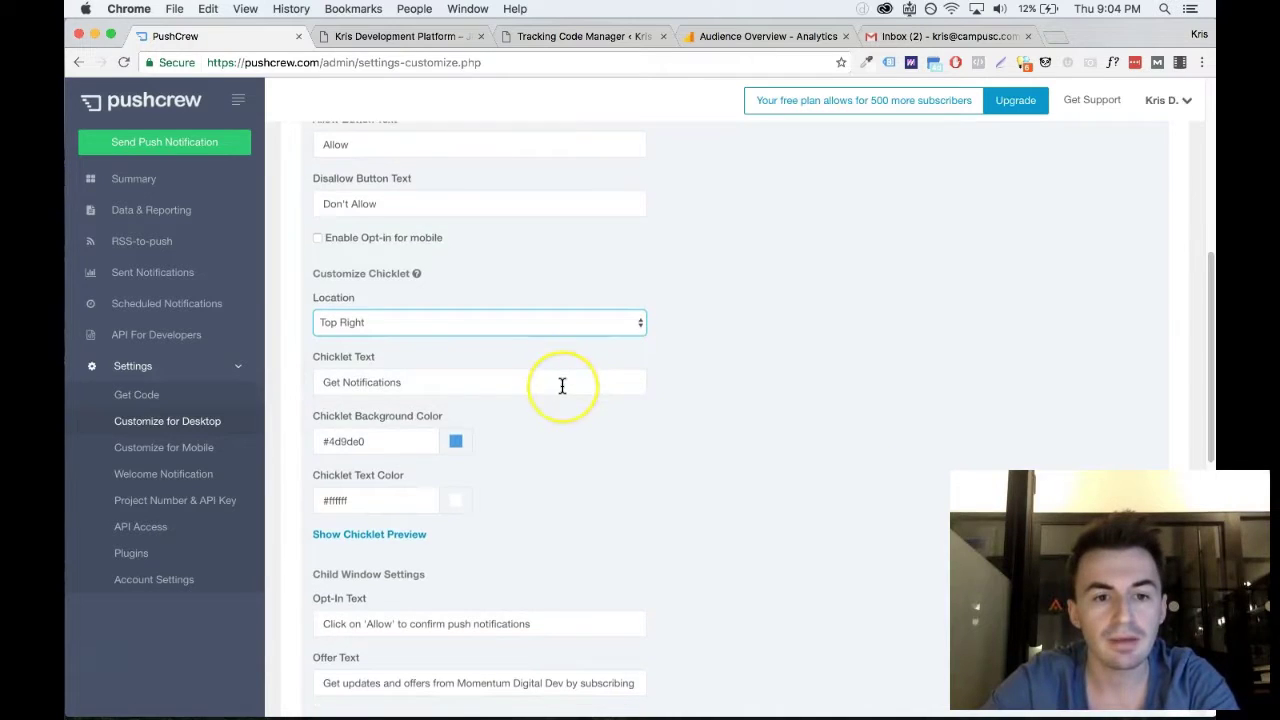
{"action": "scroll", "coordinate": [562, 386], "scroll_direction": "down", "scroll_amount": 1}
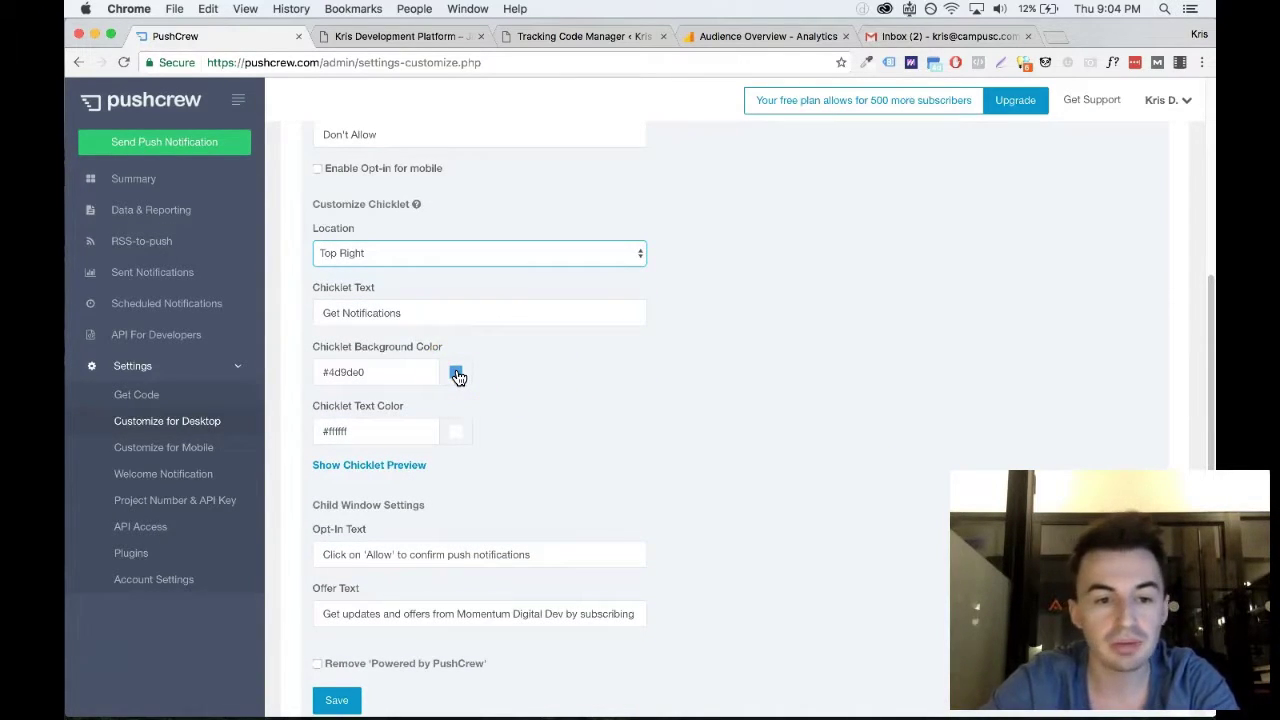
{"action": "scroll", "coordinate": [458, 376], "scroll_direction": "down", "scroll_amount": 1}
{"action": "scroll", "coordinate": [458, 377], "scroll_direction": "down", "scroll_amount": 1}
{"action": "scroll", "coordinate": [458, 378], "scroll_direction": "down", "scroll_amount": 3}
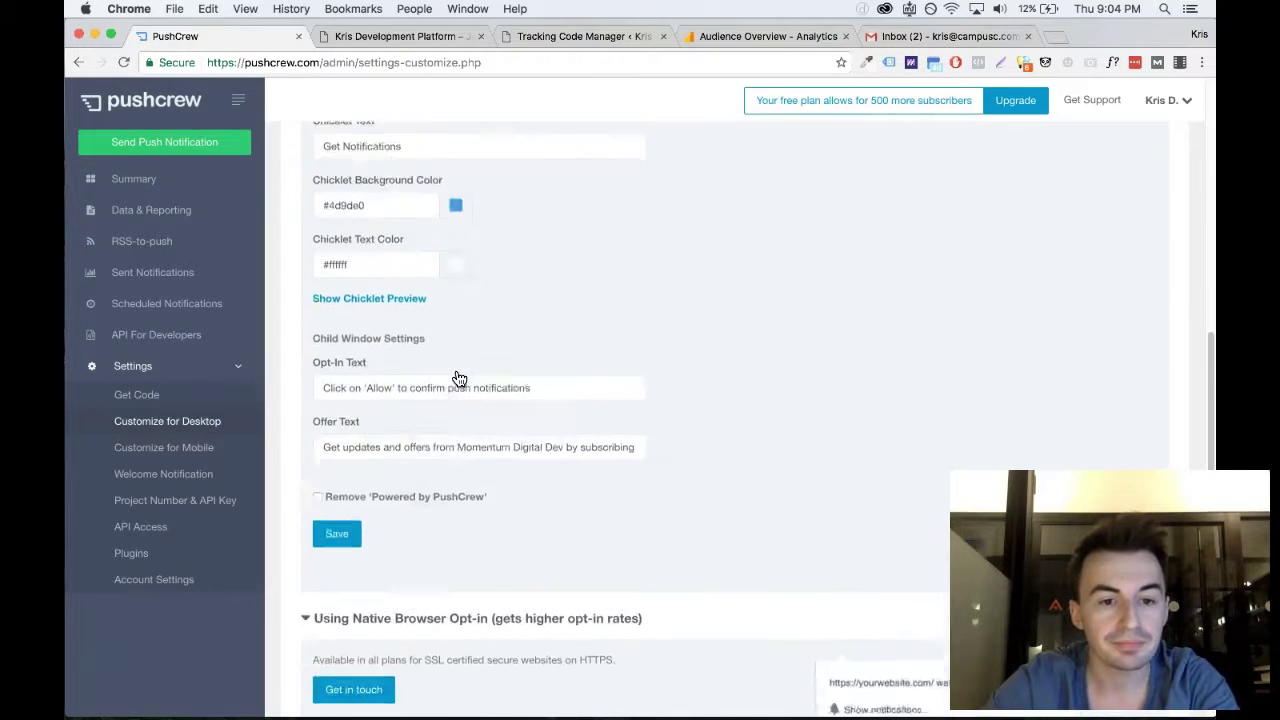
{"action": "scroll", "coordinate": [458, 378], "scroll_direction": "down", "scroll_amount": 2}
{"action": "scroll", "coordinate": [458, 378], "scroll_direction": "down", "scroll_amount": 3}
{"action": "scroll", "coordinate": [458, 378], "scroll_direction": "down", "scroll_amount": 1}
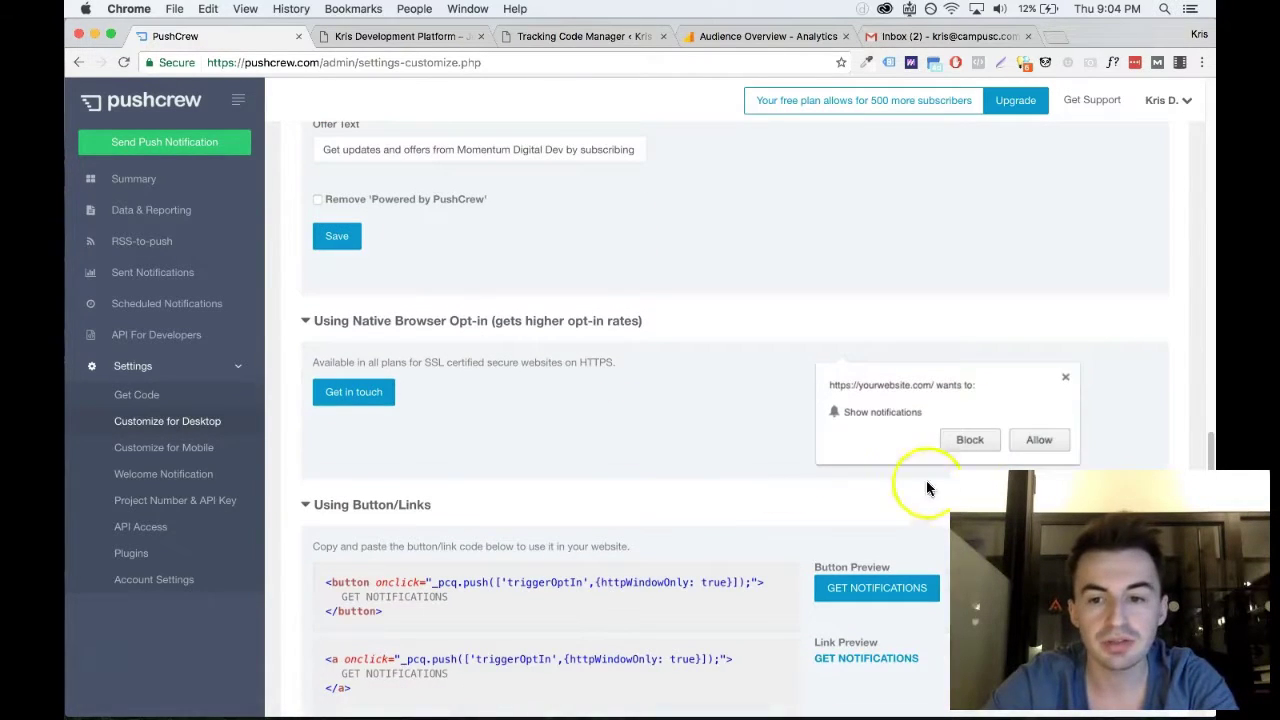
{"action": "left_click", "coordinate": [1028, 438]}
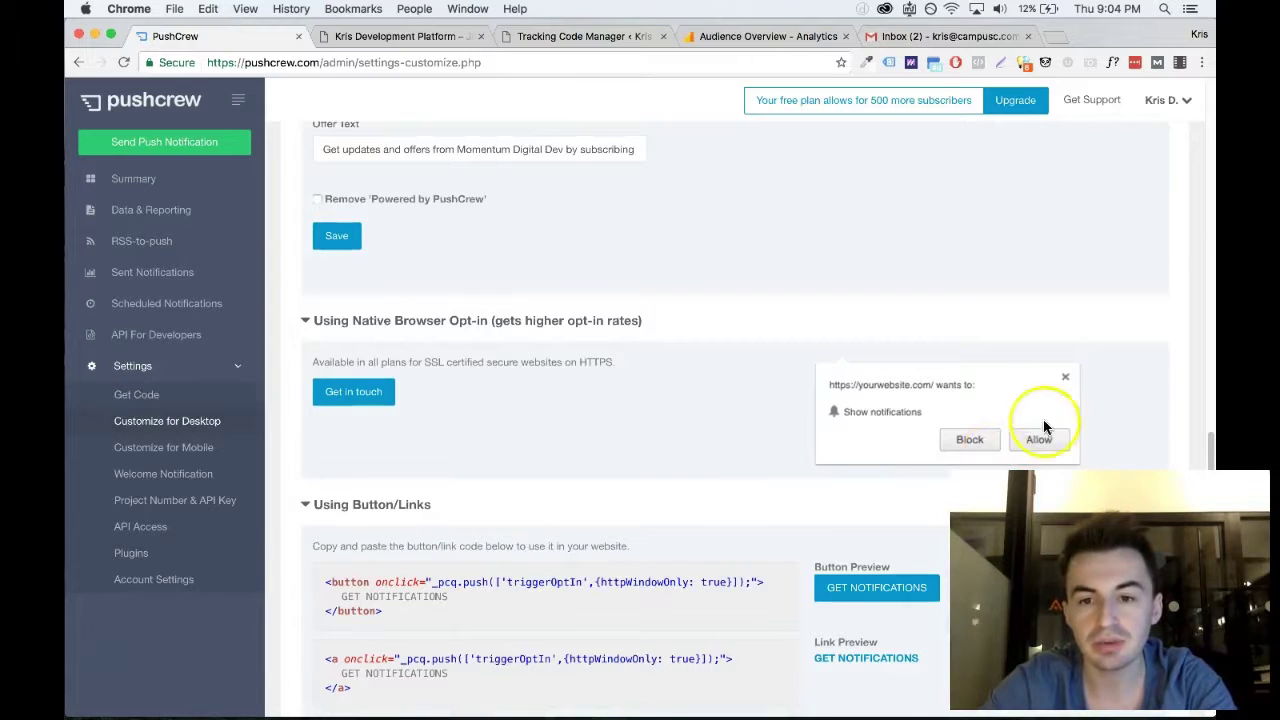
{"action": "left_click", "coordinate": [879, 431]}
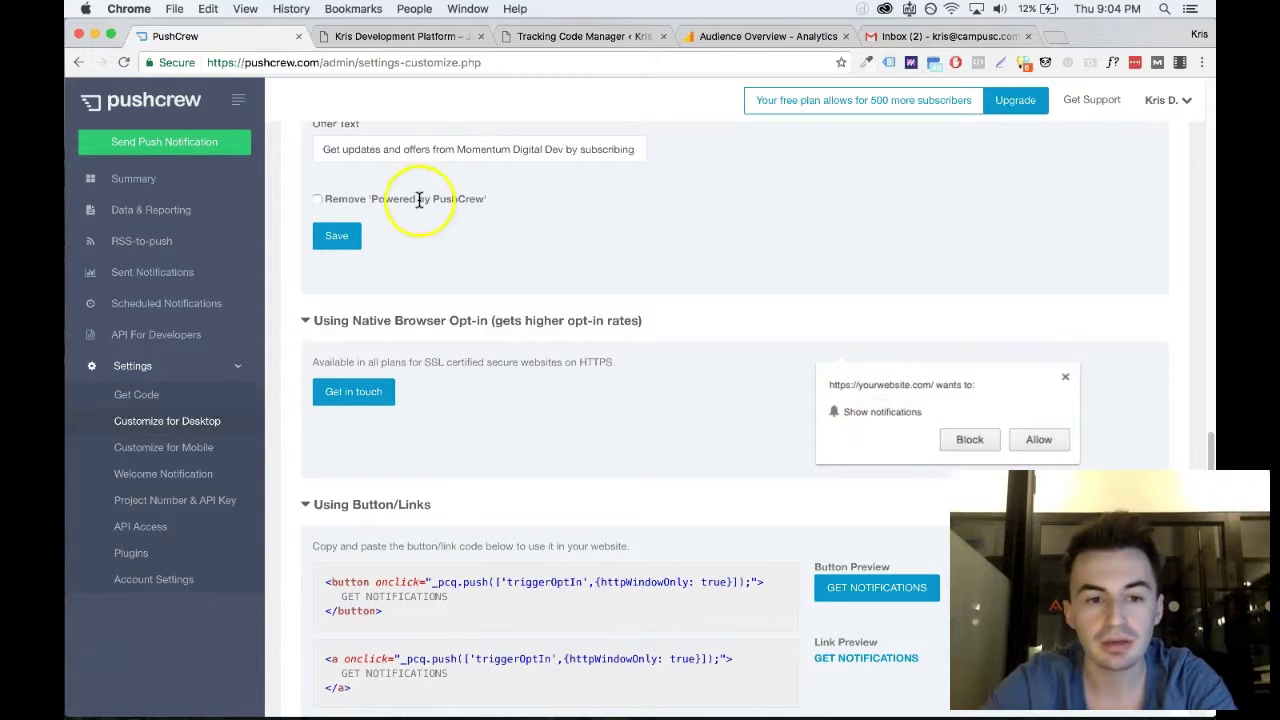
{"action": "scroll", "coordinate": [461, 220], "scroll_direction": "down", "scroll_amount": 5}
{"action": "scroll", "coordinate": [461, 228], "scroll_direction": "up", "scroll_amount": 14}
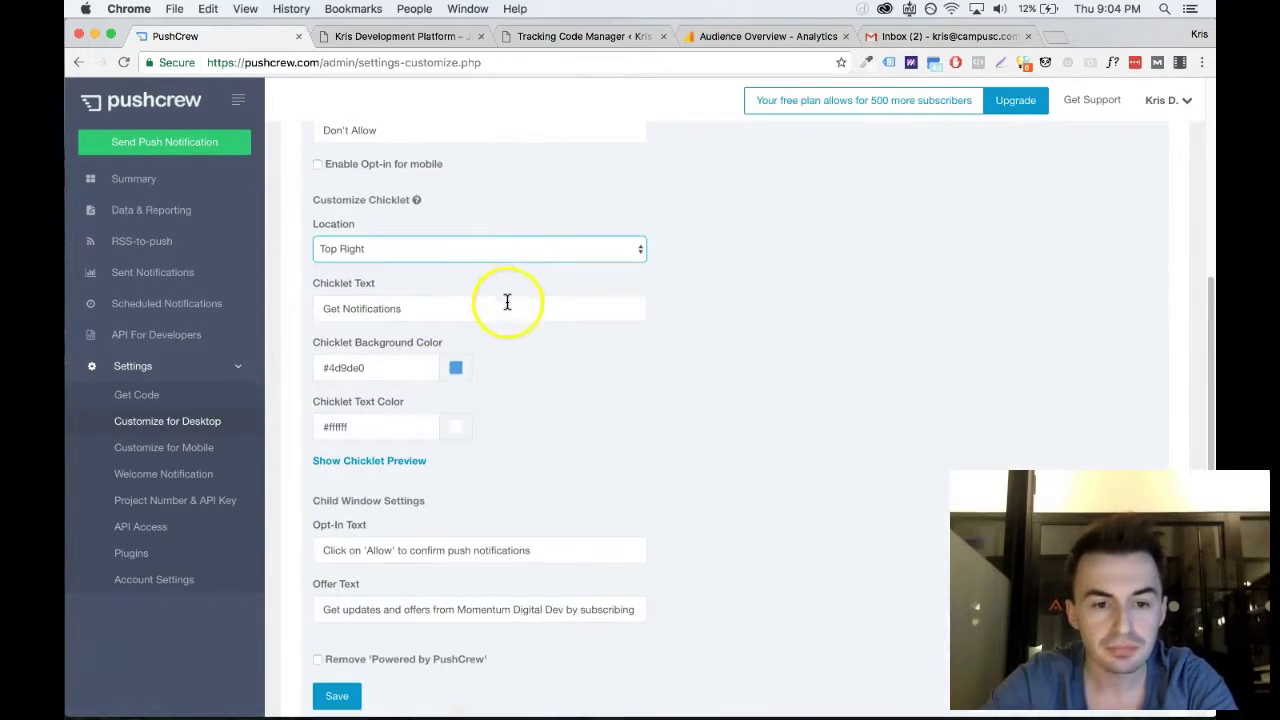
{"action": "scroll", "coordinate": [506, 300], "scroll_direction": "up", "scroll_amount": 6}
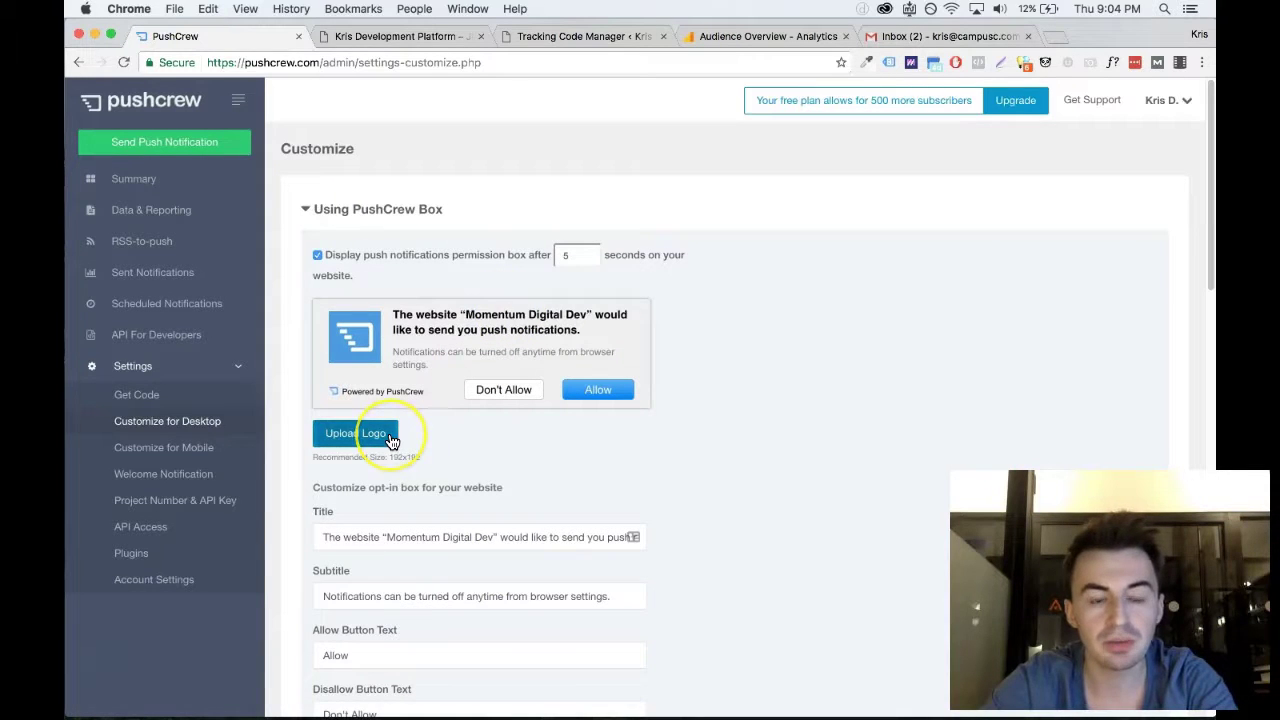
Upload momentumpushicon.png from the Momentum Portfolio folder as the desktop opt-in box logo
{"action": "left_click", "coordinate": [359, 441]}
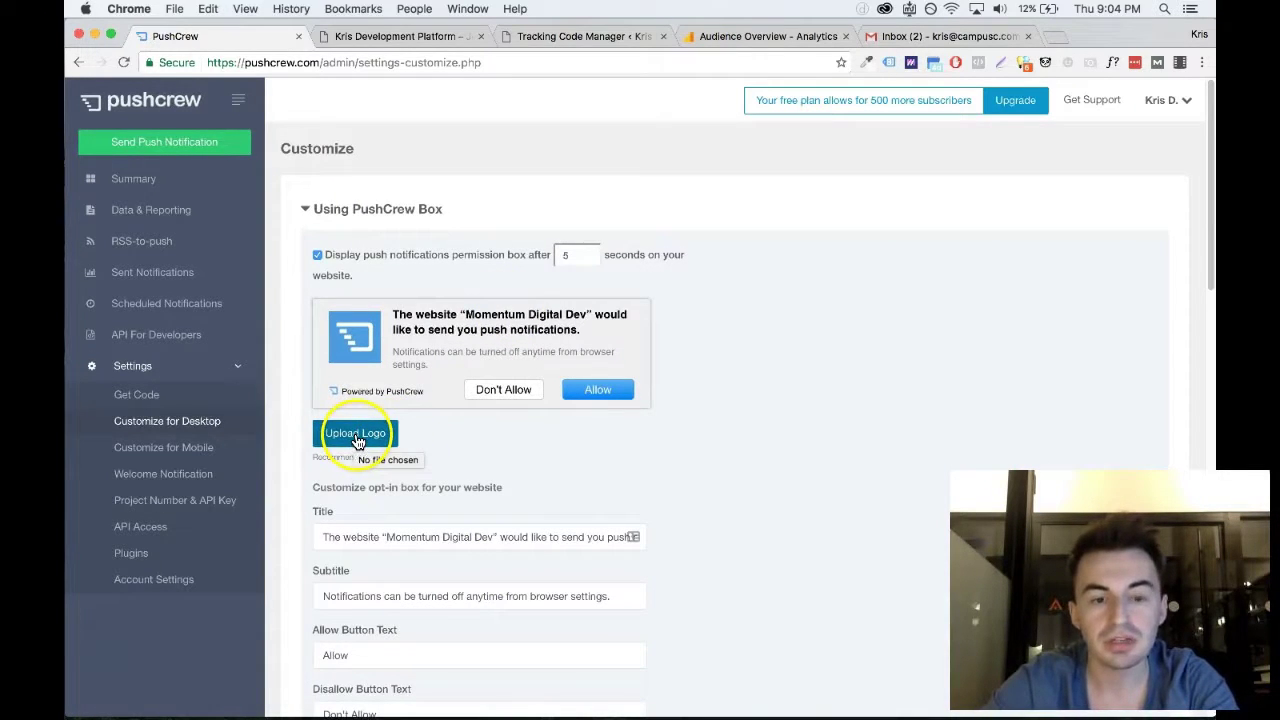
{"action": "left_click", "coordinate": [358, 441]}
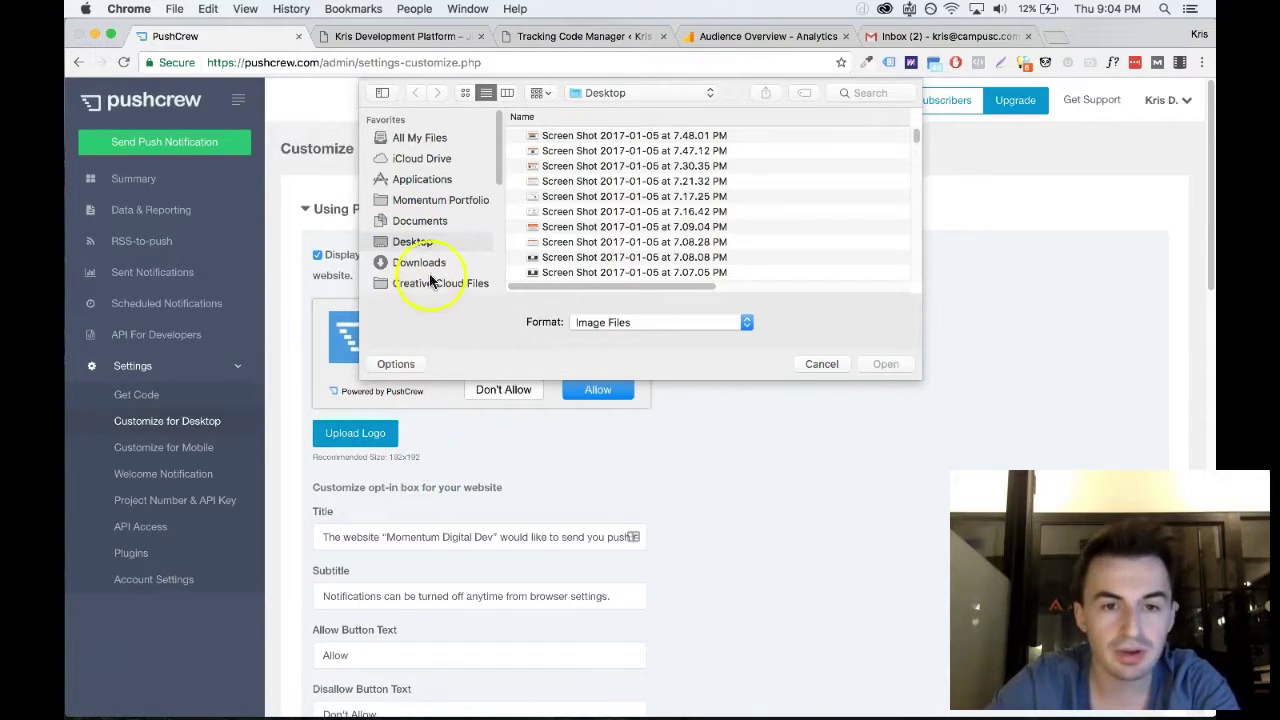
{"action": "left_click", "coordinate": [440, 200]}
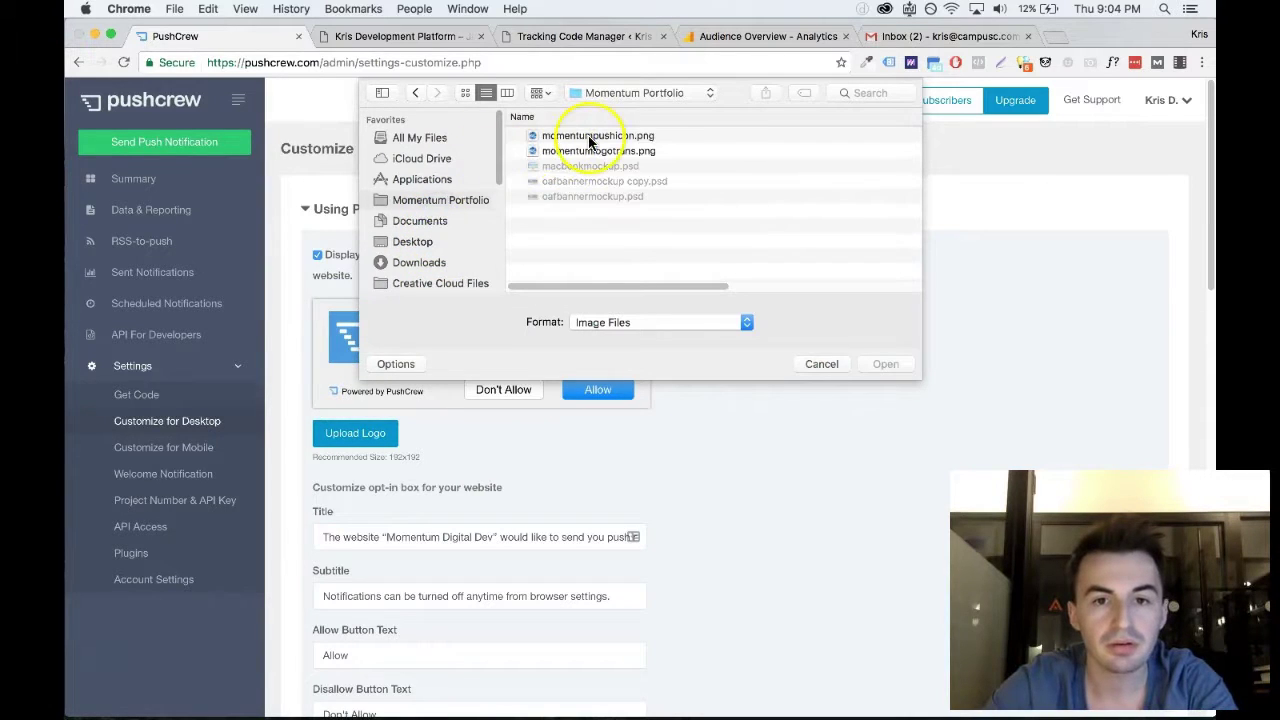
{"action": "double_click", "coordinate": [590, 140]}
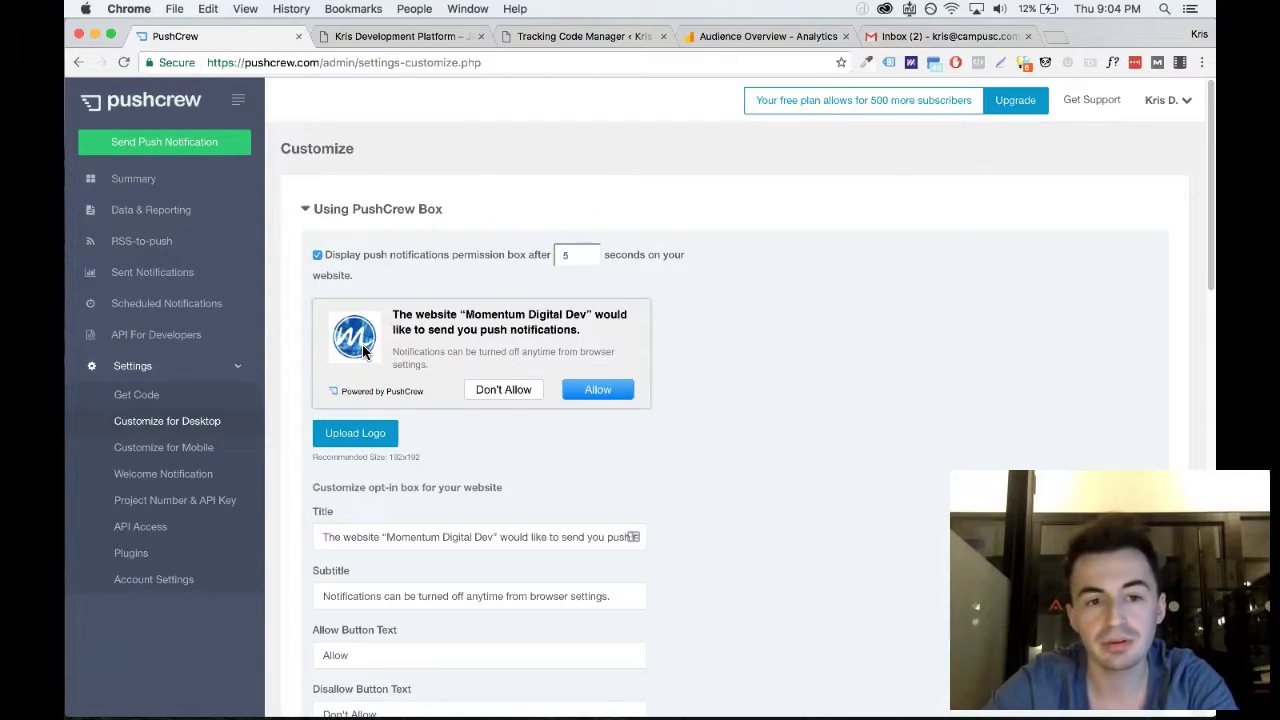
{"action": "scroll", "coordinate": [370, 380], "scroll_direction": "down", "scroll_amount": 10}
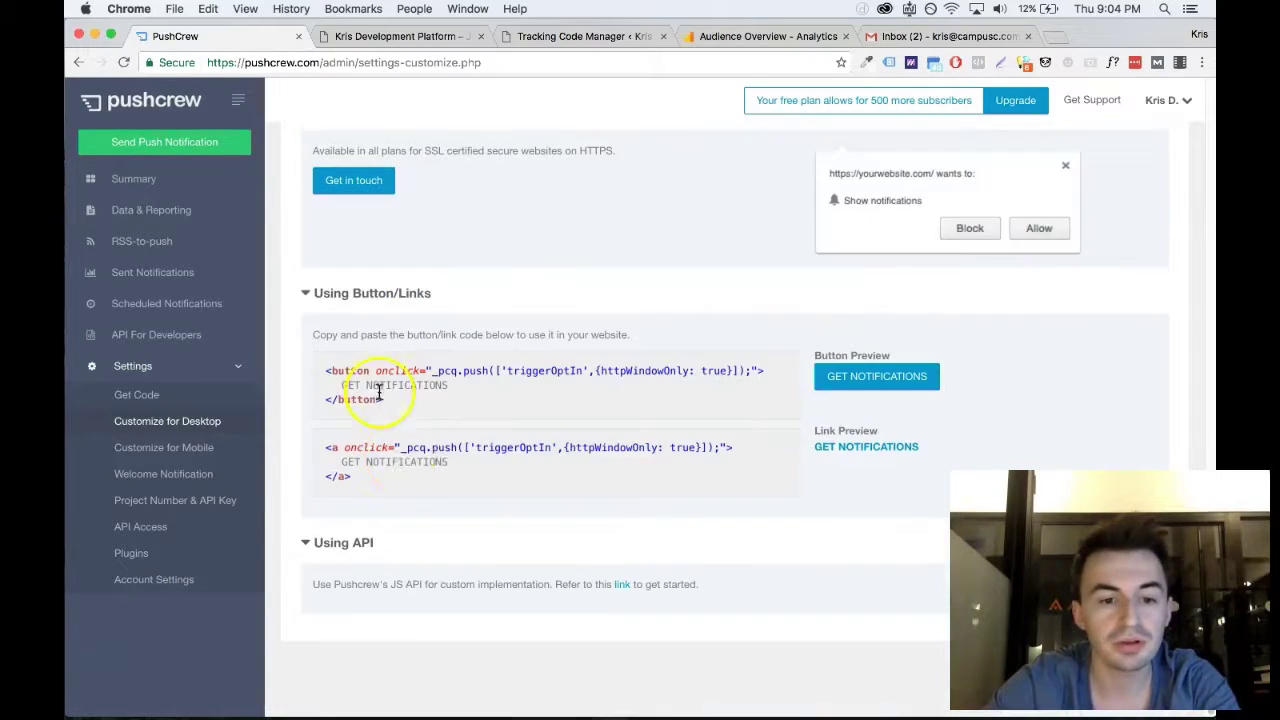
{"action": "scroll", "coordinate": [397, 455], "scroll_direction": "up", "scroll_amount": 5}
{"action": "scroll", "coordinate": [403, 452], "scroll_direction": "up", "scroll_amount": 5}
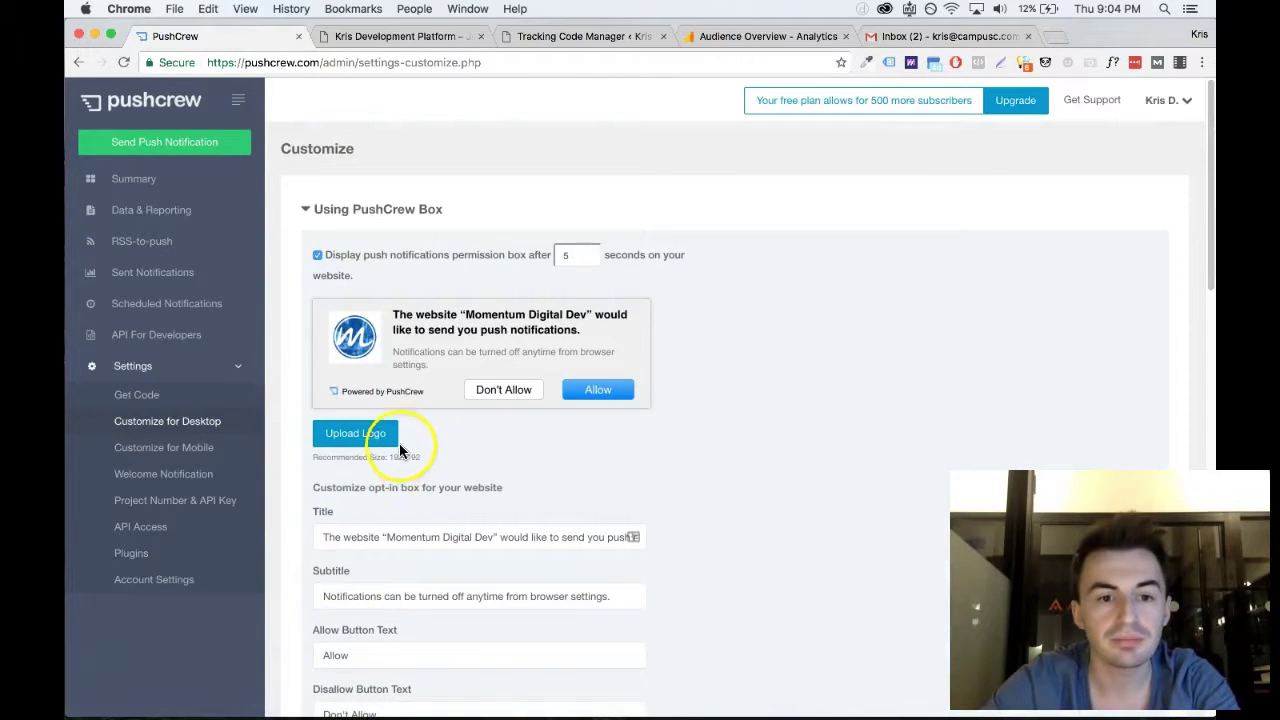
{"action": "scroll", "coordinate": [399, 443], "scroll_direction": "down", "scroll_amount": 4}
{"action": "scroll", "coordinate": [395, 440], "scroll_direction": "down", "scroll_amount": 5}
{"action": "scroll", "coordinate": [391, 432], "scroll_direction": "down", "scroll_amount": 4}
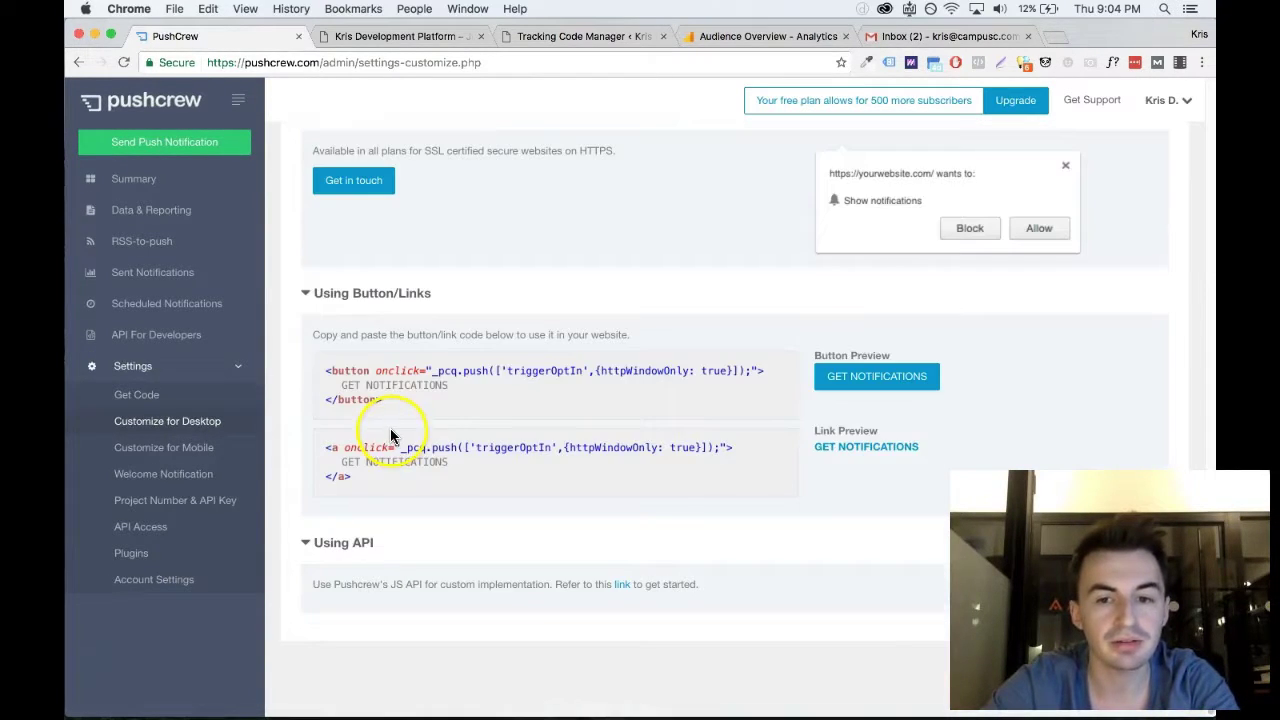
{"action": "scroll", "coordinate": [391, 437], "scroll_direction": "up", "scroll_amount": 3}
{"action": "scroll", "coordinate": [591, 320], "scroll_direction": "up", "scroll_amount": 3}
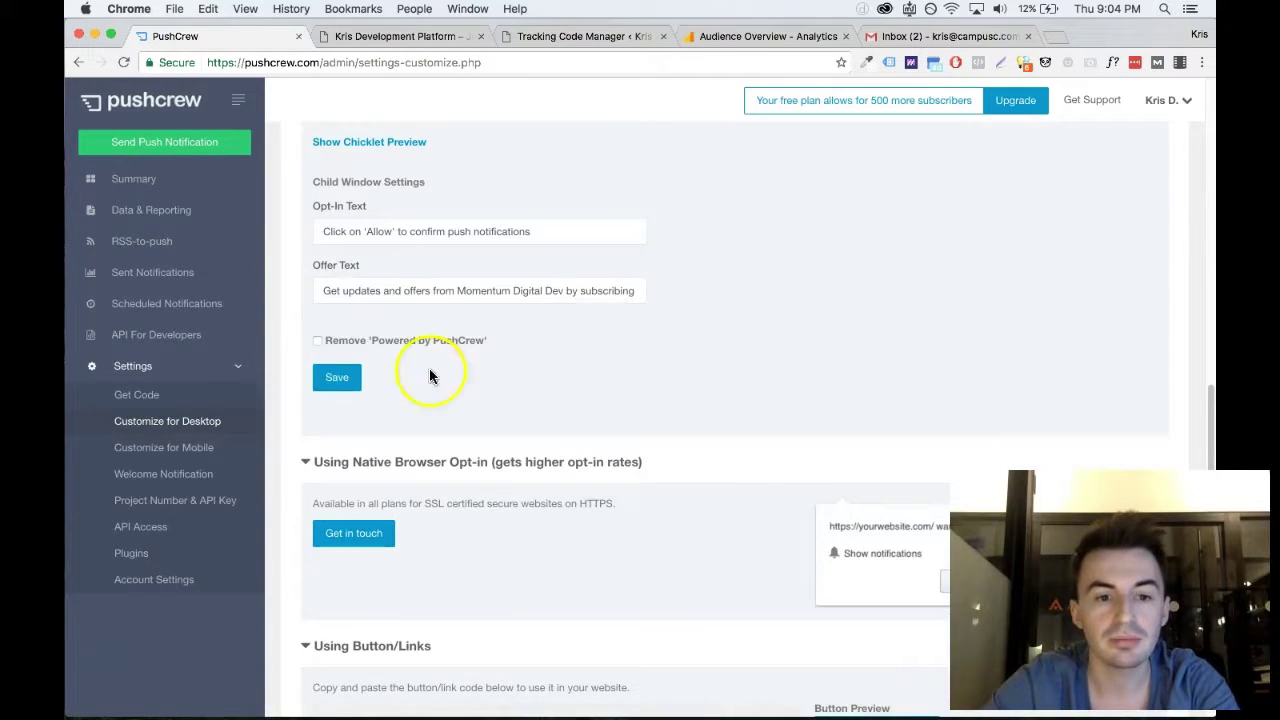
Check the mobile opt-in, dismiss the paid-plans notice, and go to Send Push Notification
{"action": "left_click", "coordinate": [187, 452]}
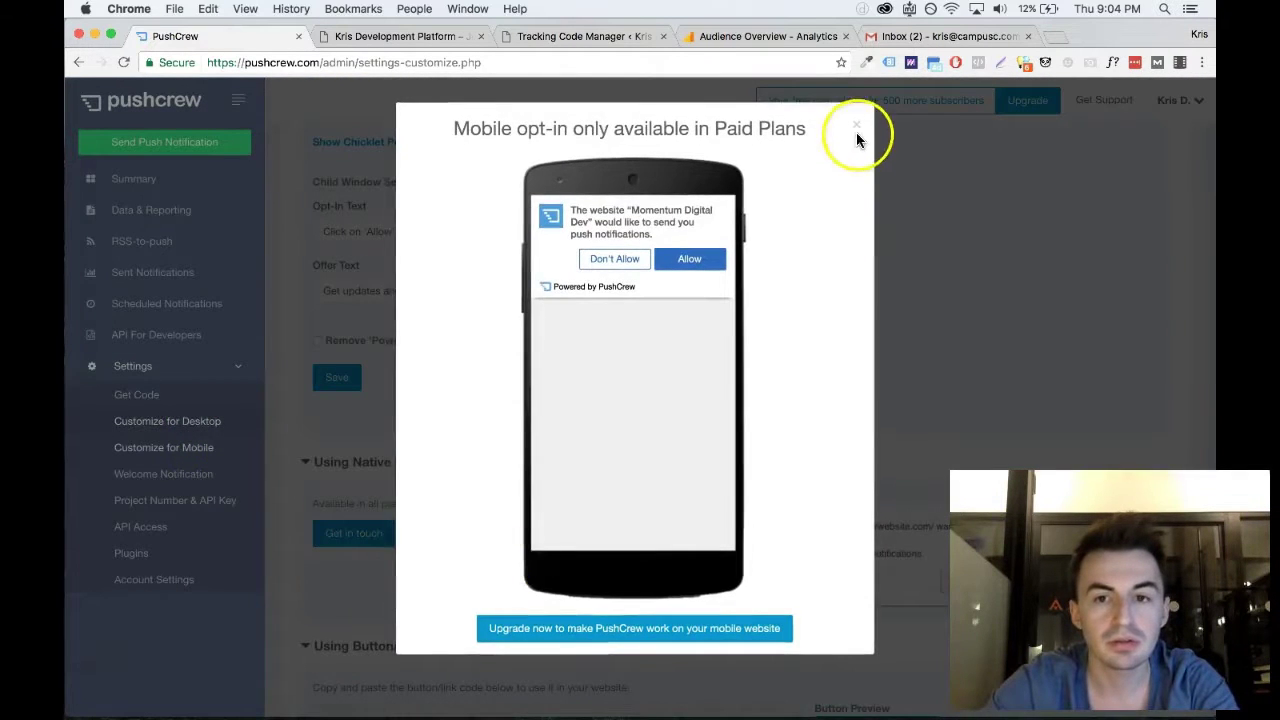
{"action": "left_click", "coordinate": [859, 130]}
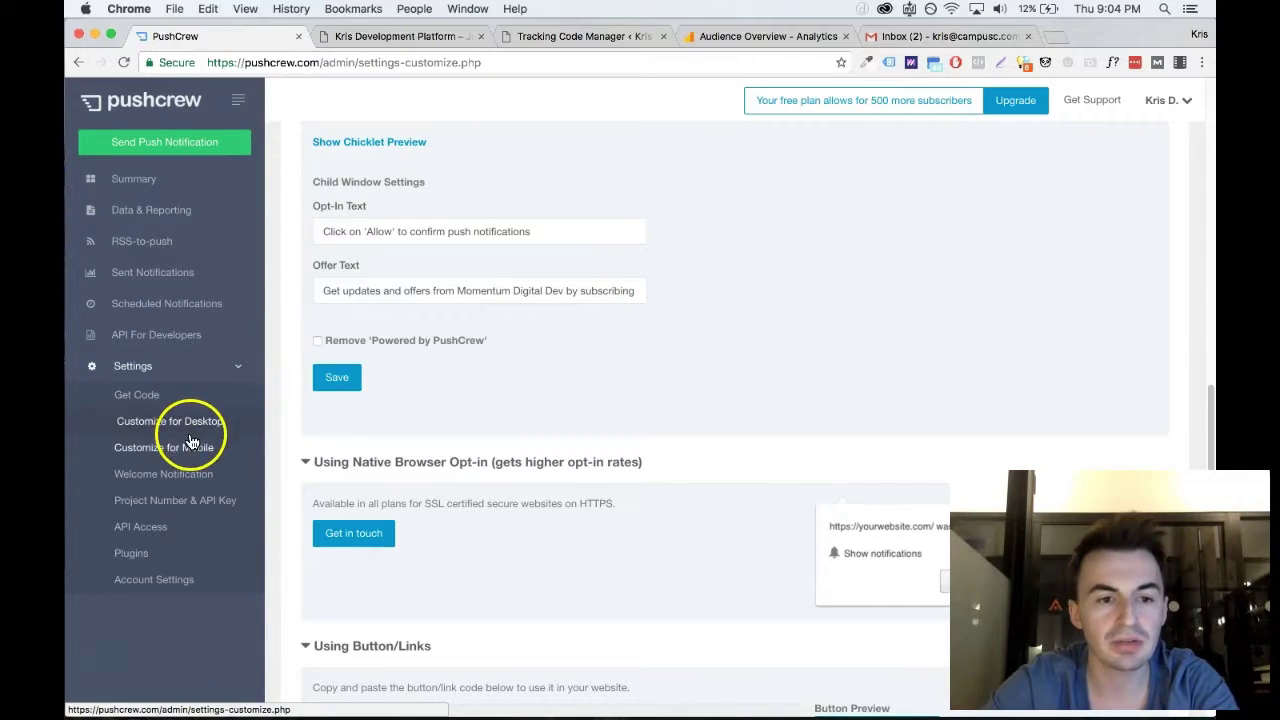
{"action": "left_click", "coordinate": [185, 432]}
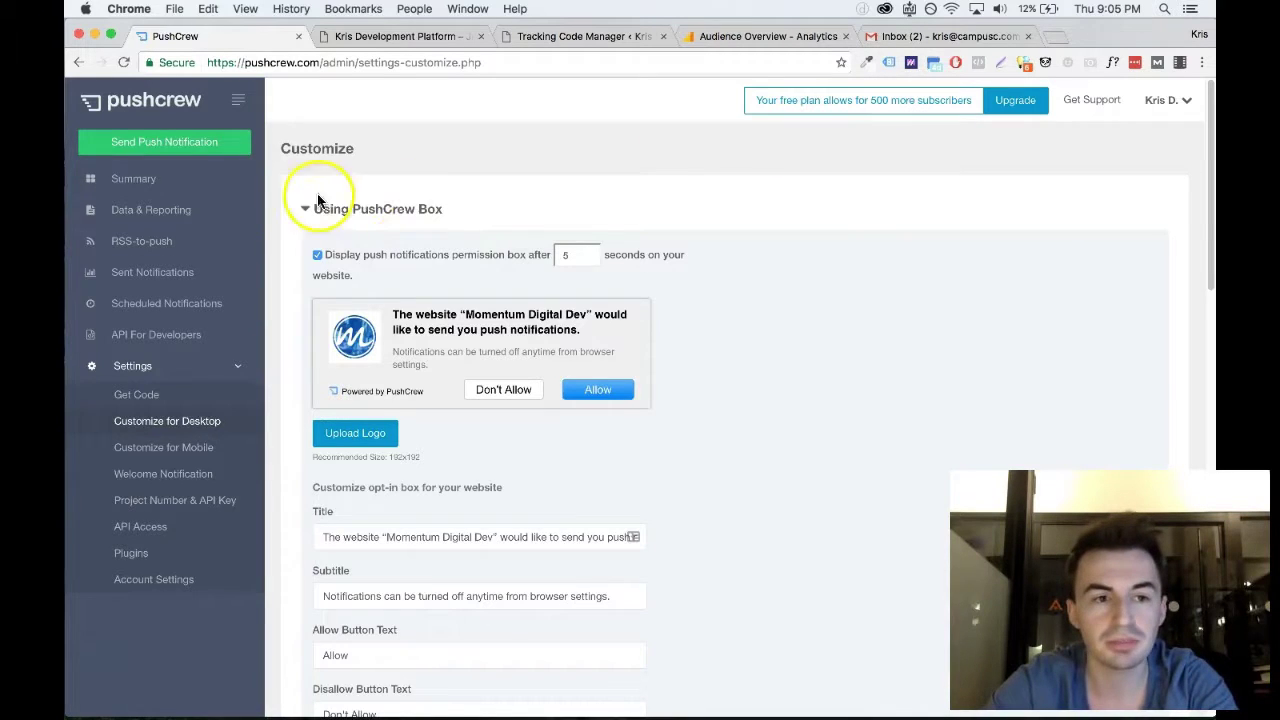
{"action": "left_click", "coordinate": [200, 197]}
{"action": "left_click", "coordinate": [165, 188]}
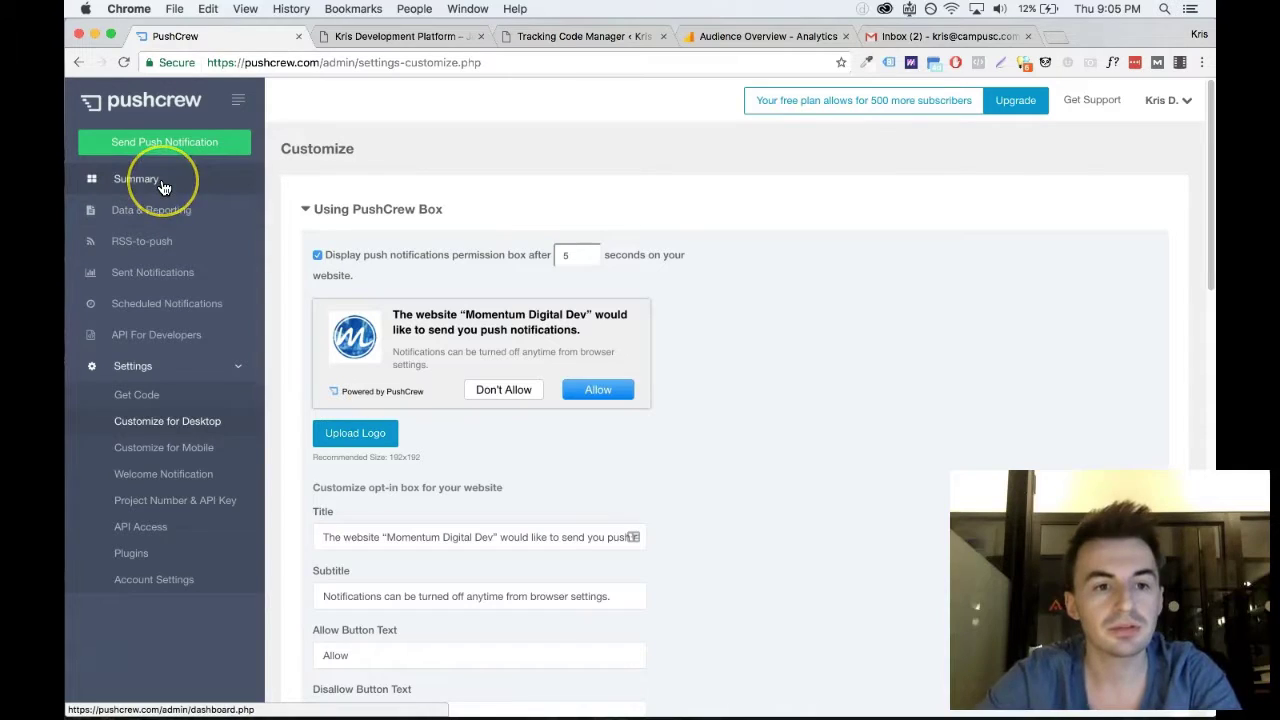
{"action": "left_click", "coordinate": [165, 152]}
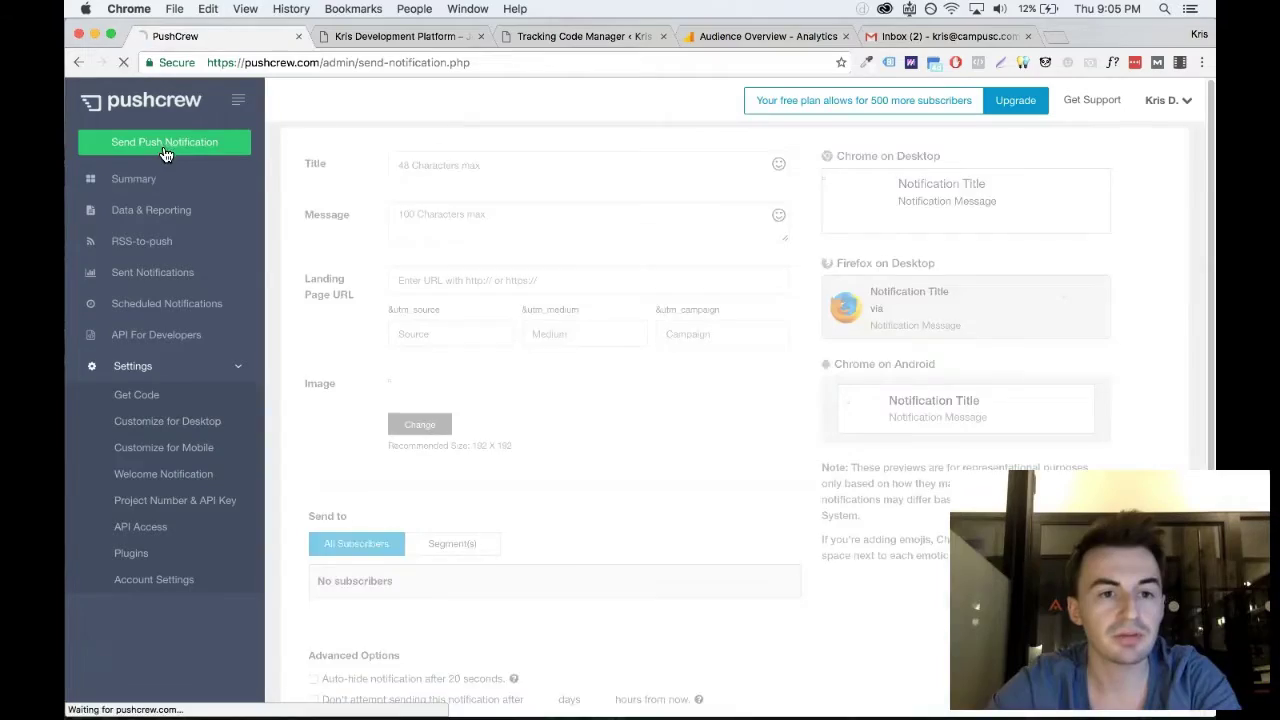
{"action": "left_click", "coordinate": [167, 162]}
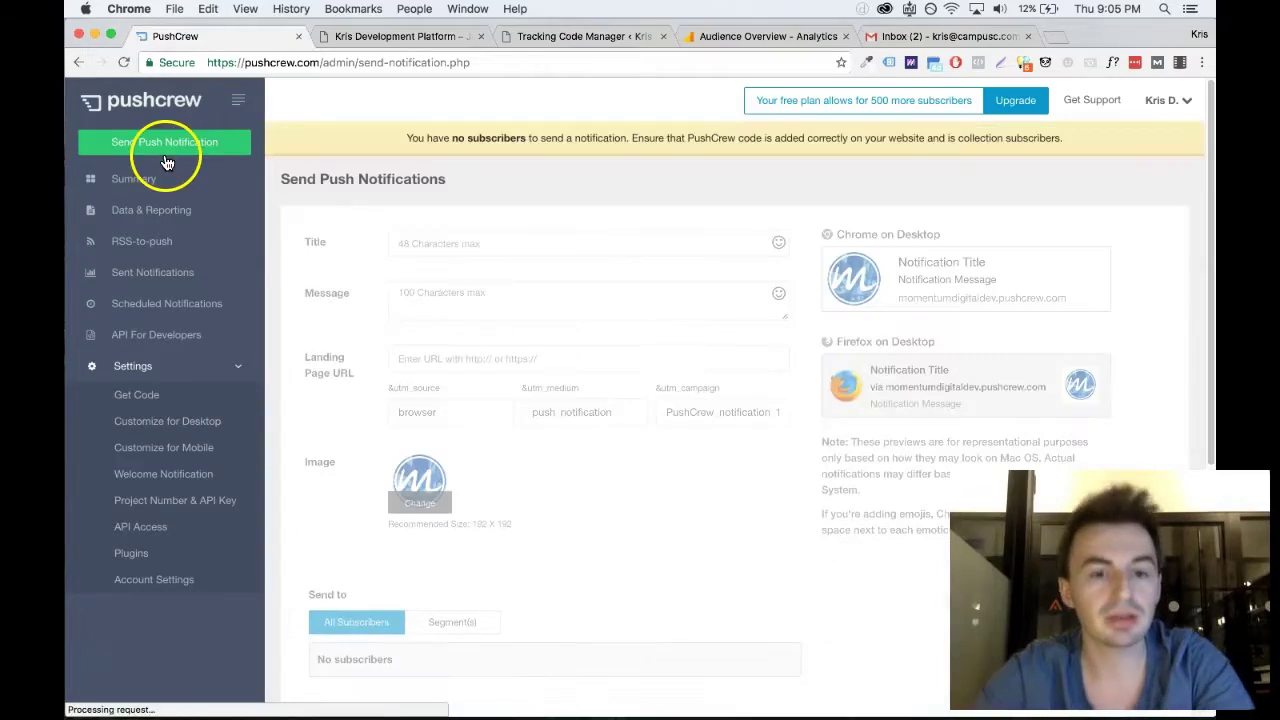
Load the Resto Seven front page, allow its push notifications, and return to PushCrew's composer
{"action": "left_click", "coordinate": [415, 36]}
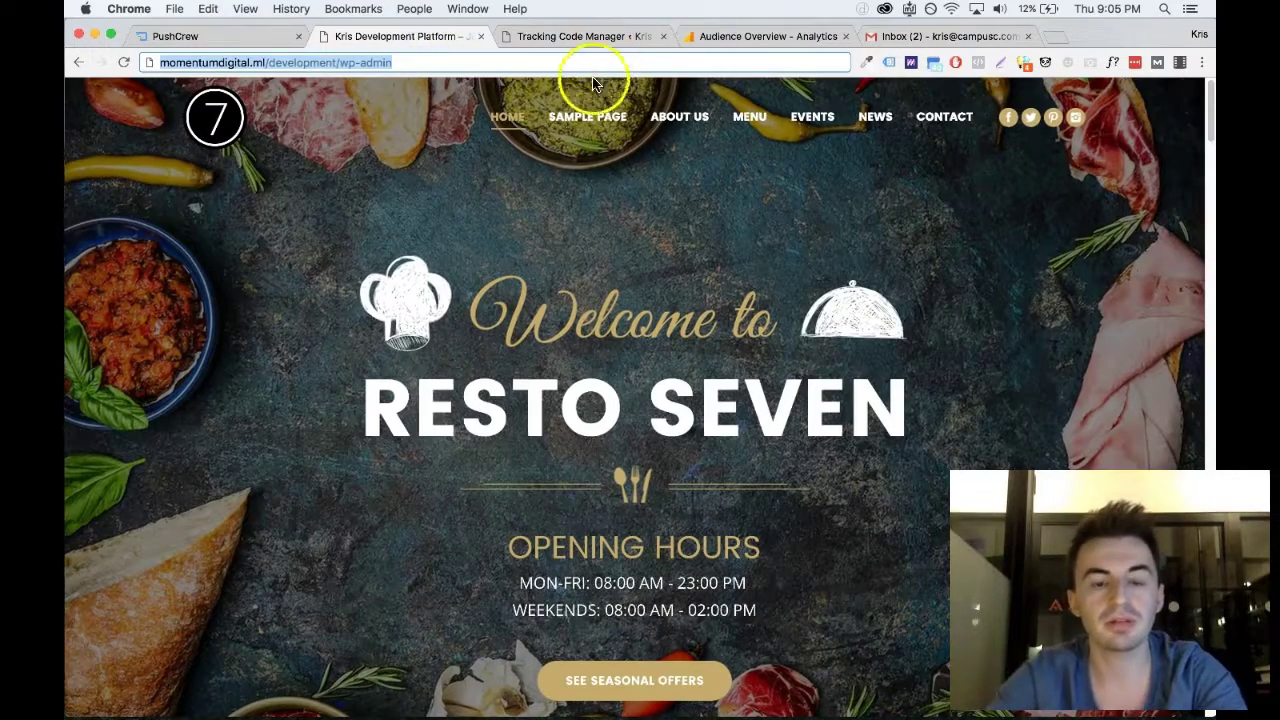
{"action": "key", "text": "Right"}
{"action": "key", "text": "BackSpace"}
{"action": "key", "text": "BackSpace"}
{"action": "key", "text": "BackSpace"}
{"action": "key", "text": "Return"}
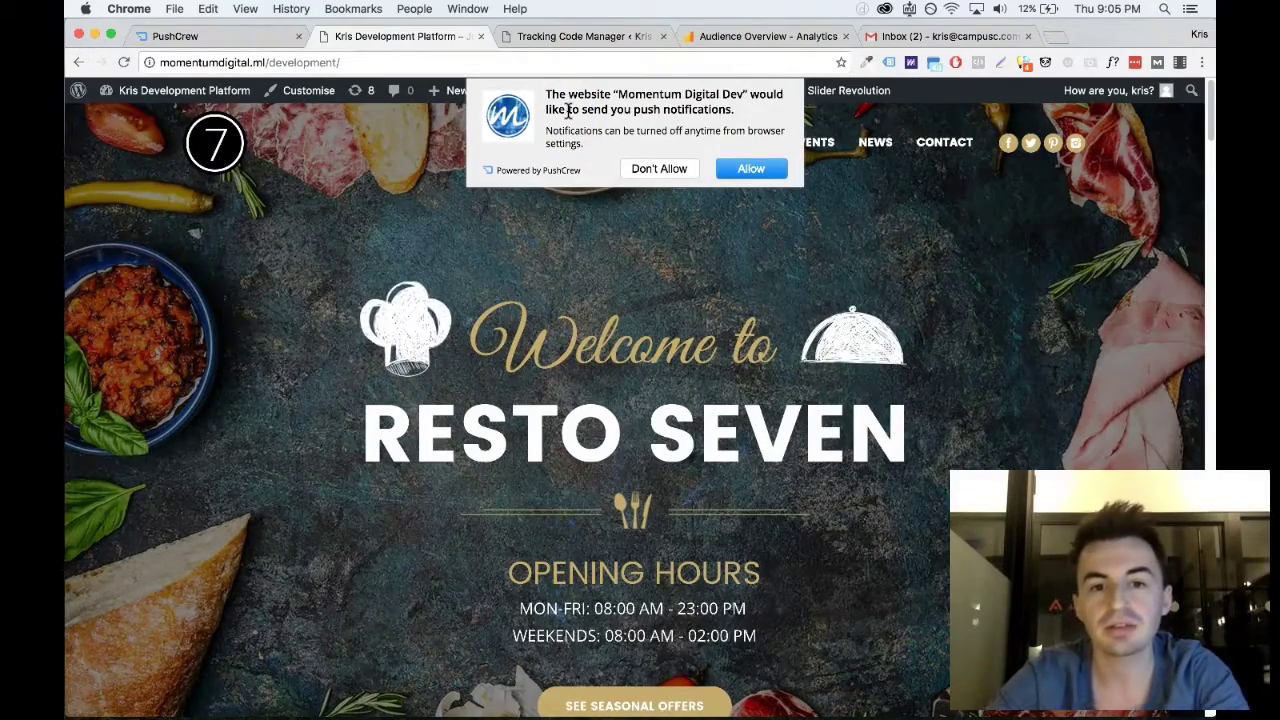
{"action": "left_click", "coordinate": [748, 178]}
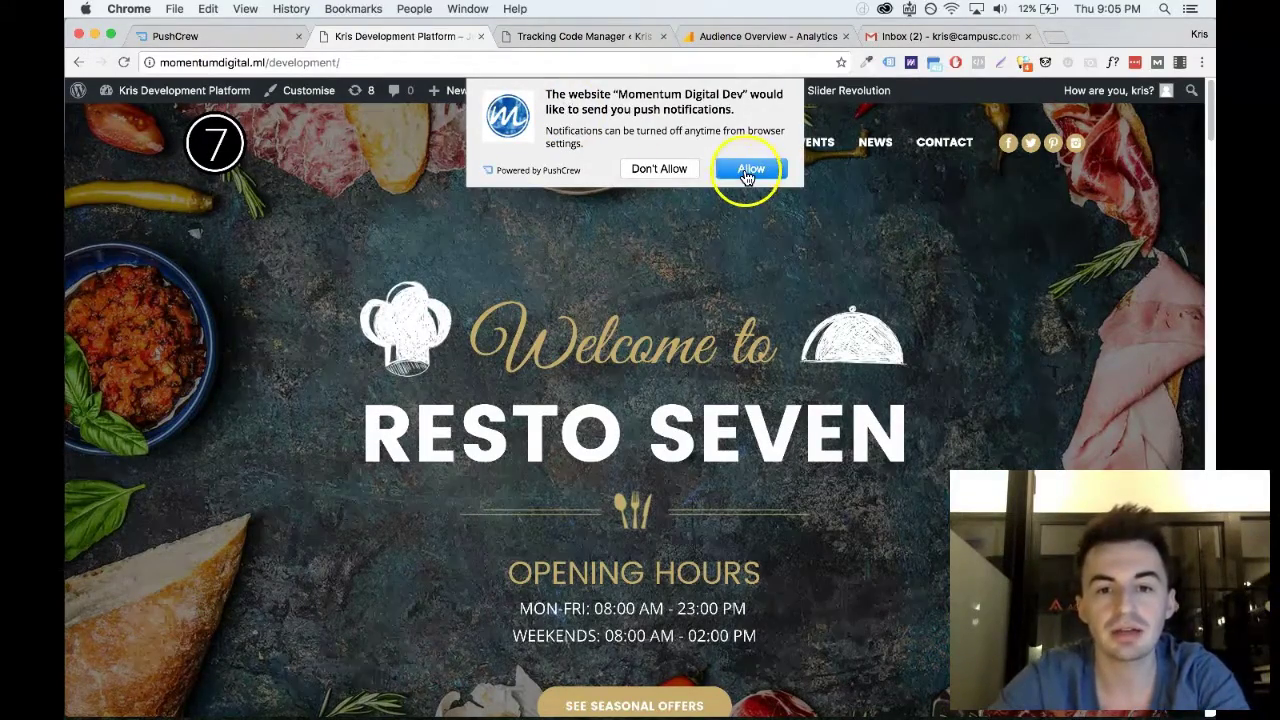
{"action": "left_click", "coordinate": [748, 172]}
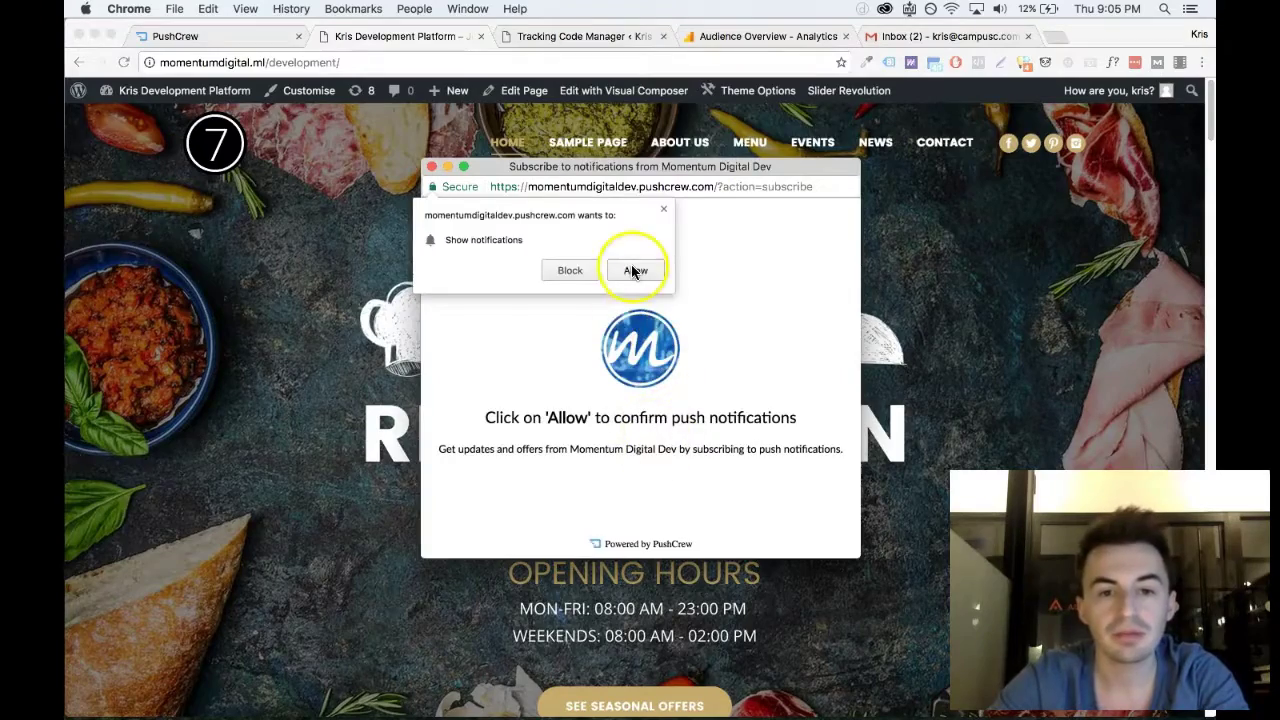
{"action": "left_click", "coordinate": [635, 270]}
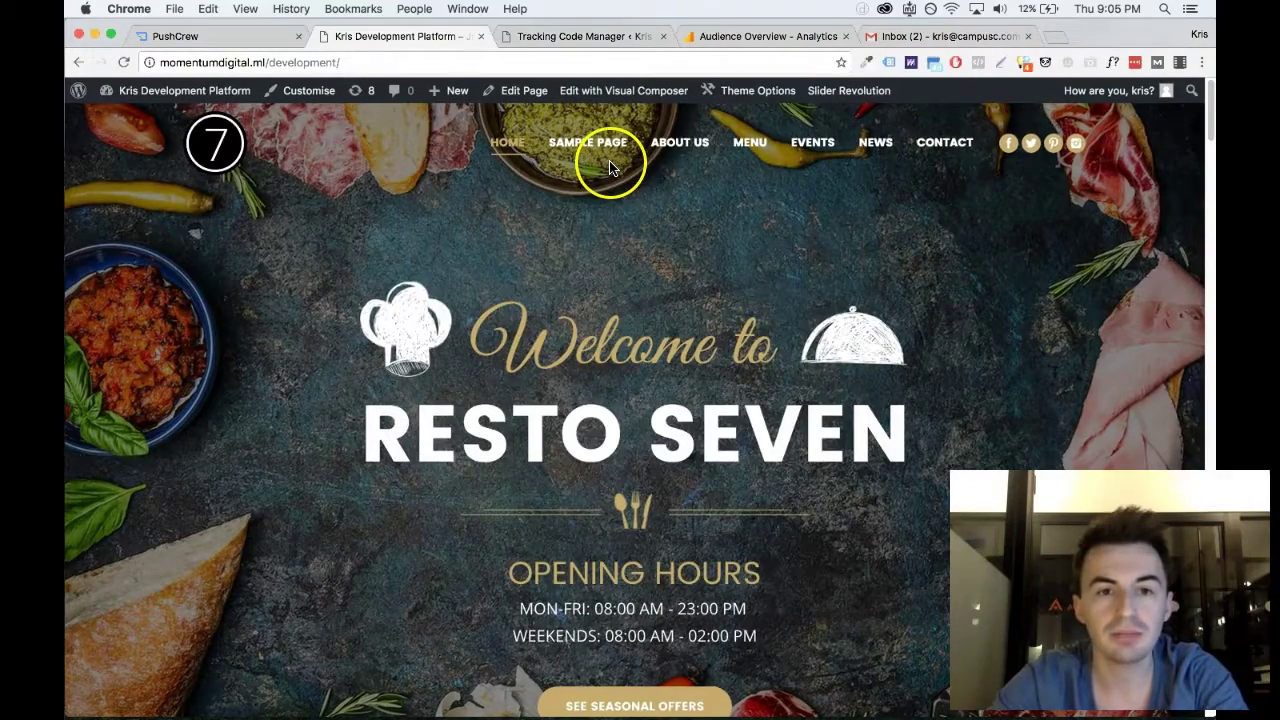
{"action": "left_click", "coordinate": [250, 37]}
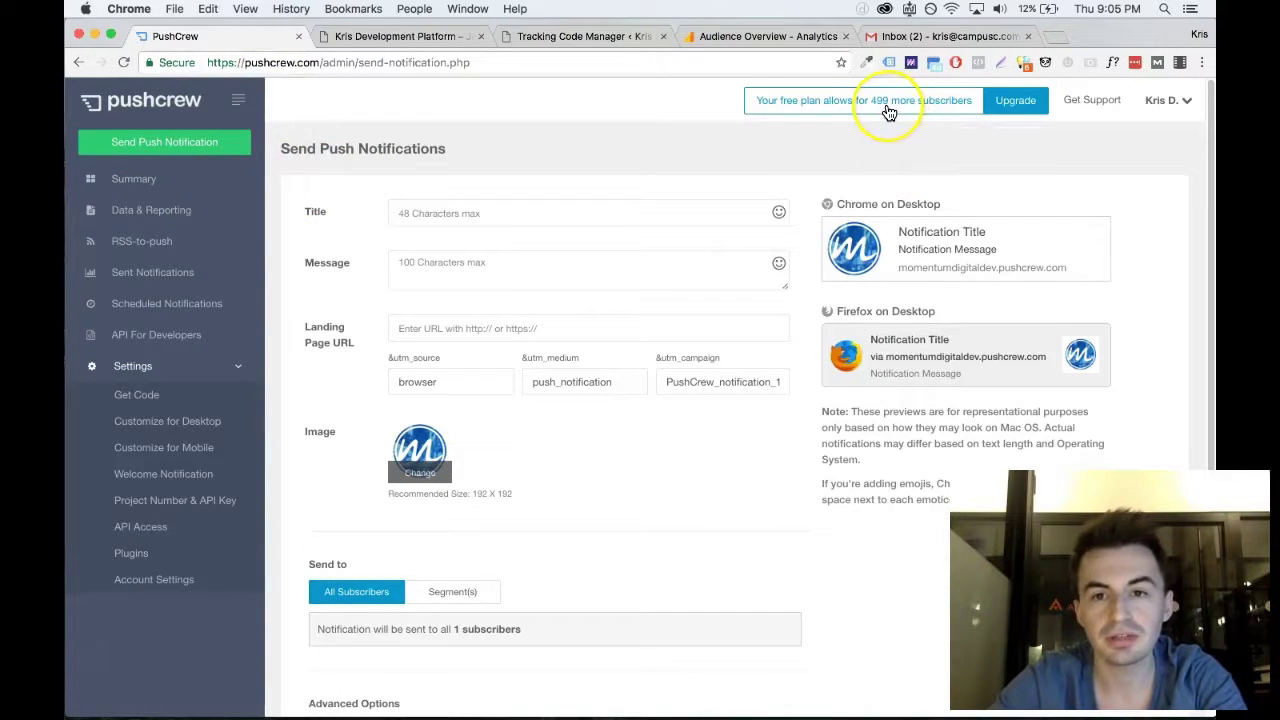
{"action": "left_click", "coordinate": [181, 212]}
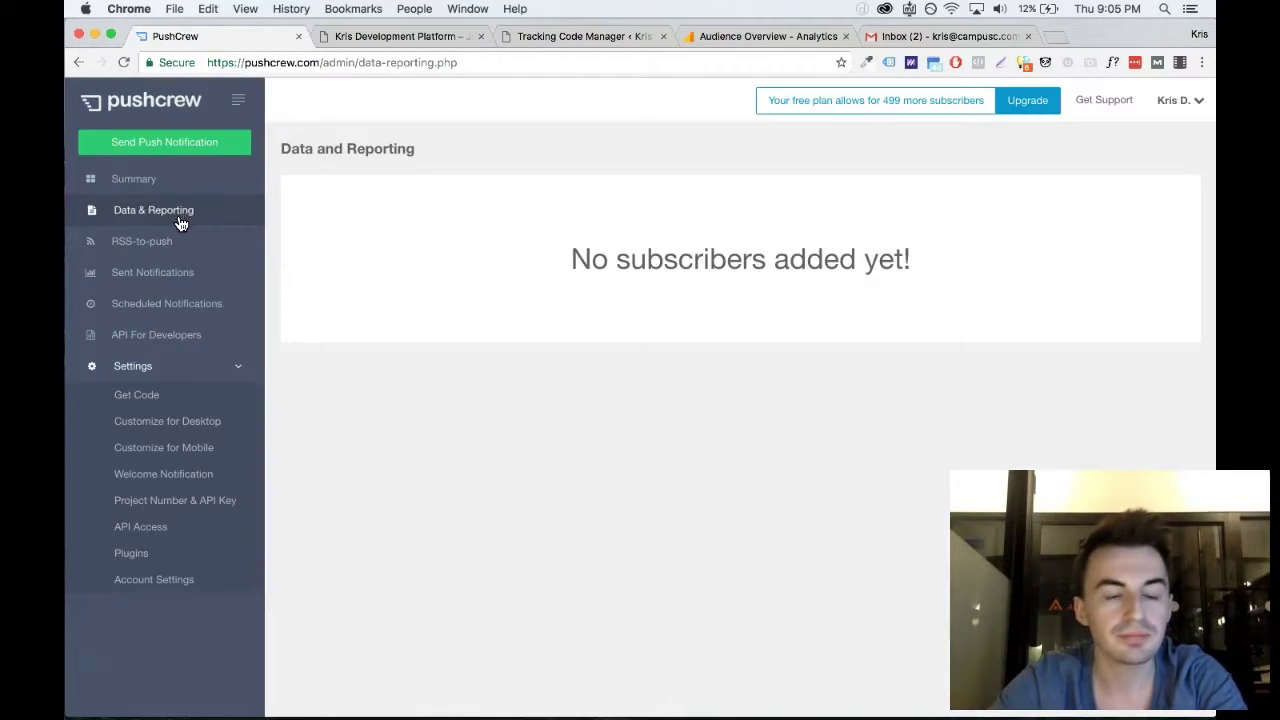
{"action": "left_click", "coordinate": [140, 189]}
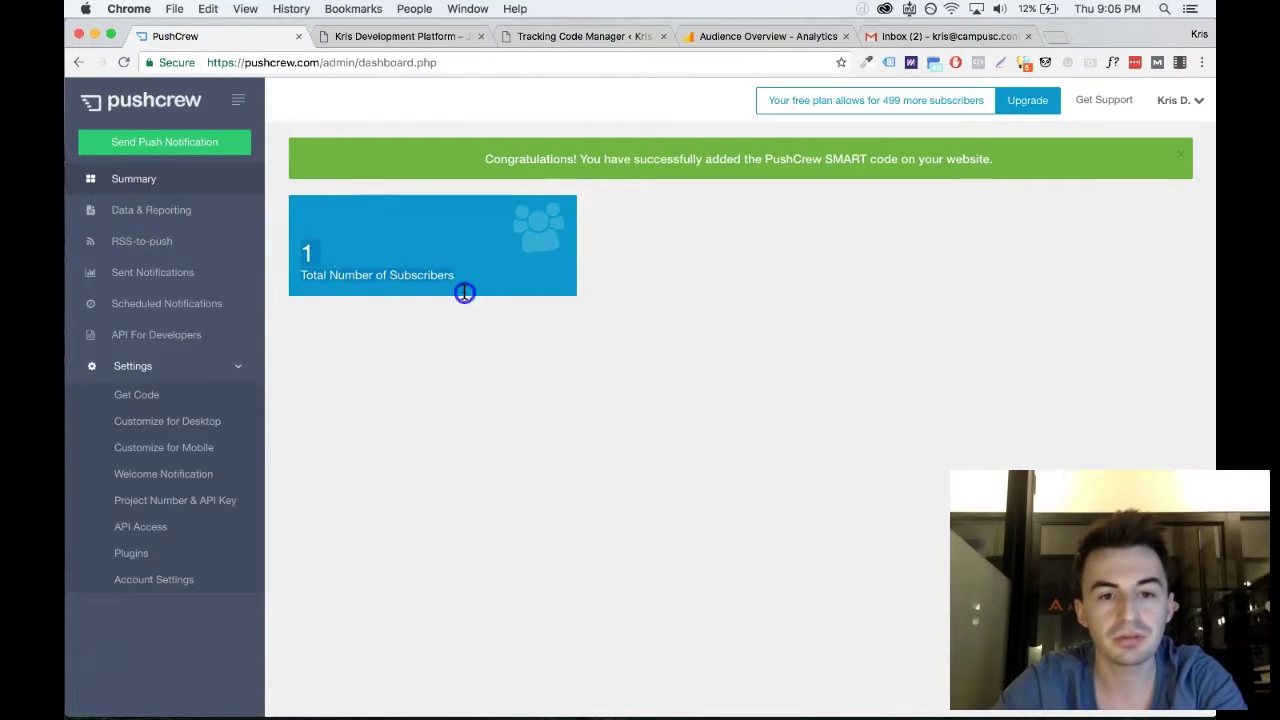
{"action": "left_click", "coordinate": [185, 149]}
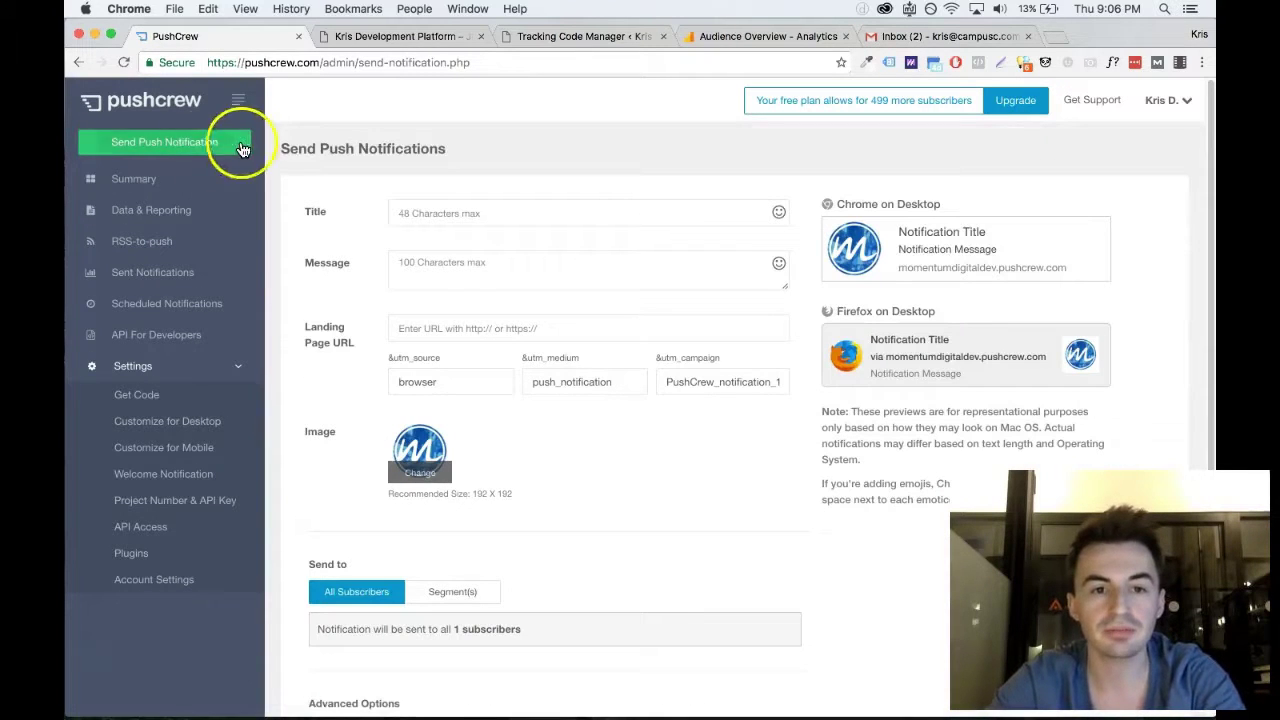
Enter the notification title Push Test #1 and a sale message
{"action": "left_click", "coordinate": [492, 221]}
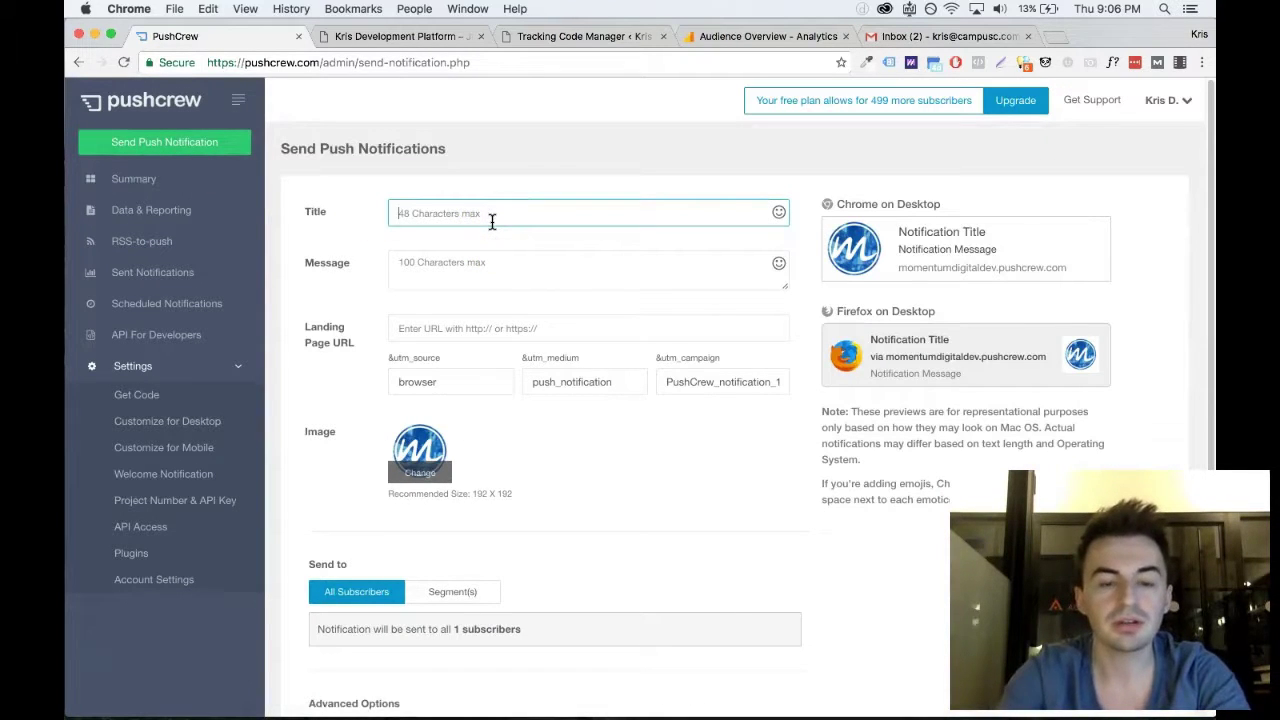
{"action": "type", "text": "O"}
{"action": "key", "text": "BackSpace"}
{"action": "key", "text": "BackSpace"}
{"action": "key", "text": "BackSpace"}
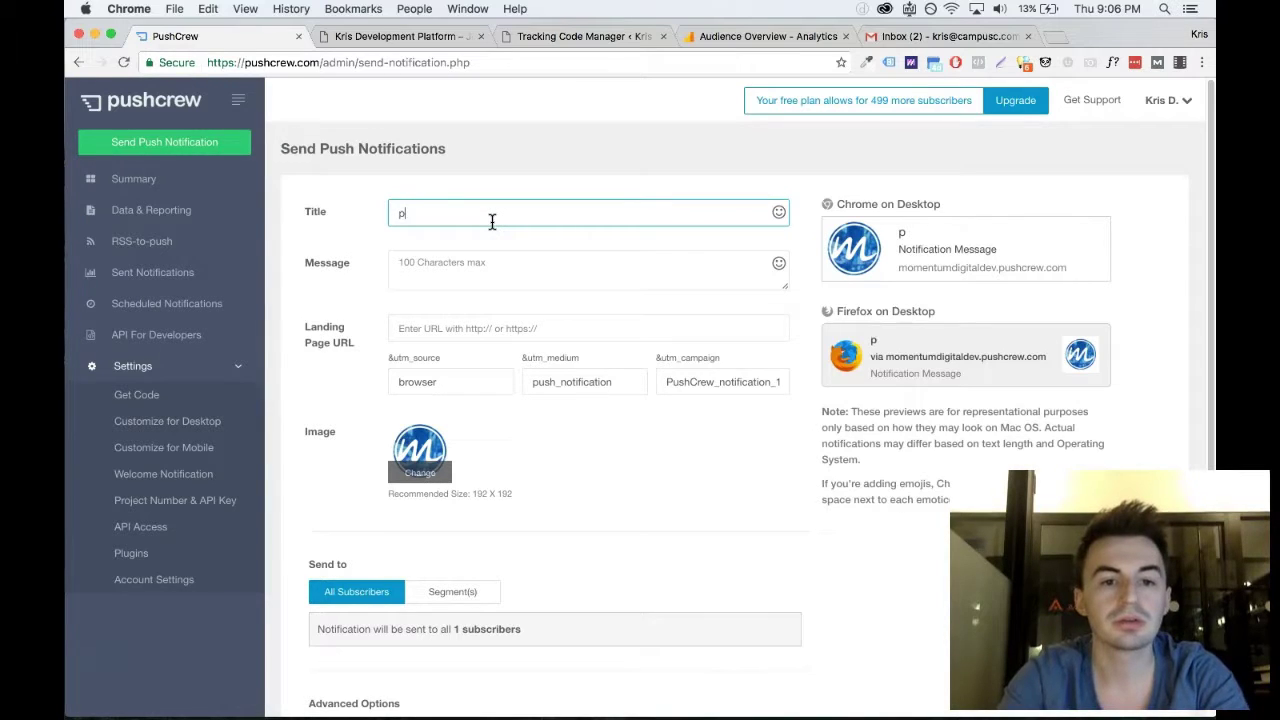
{"action": "type", "text": "ush Test #1"}
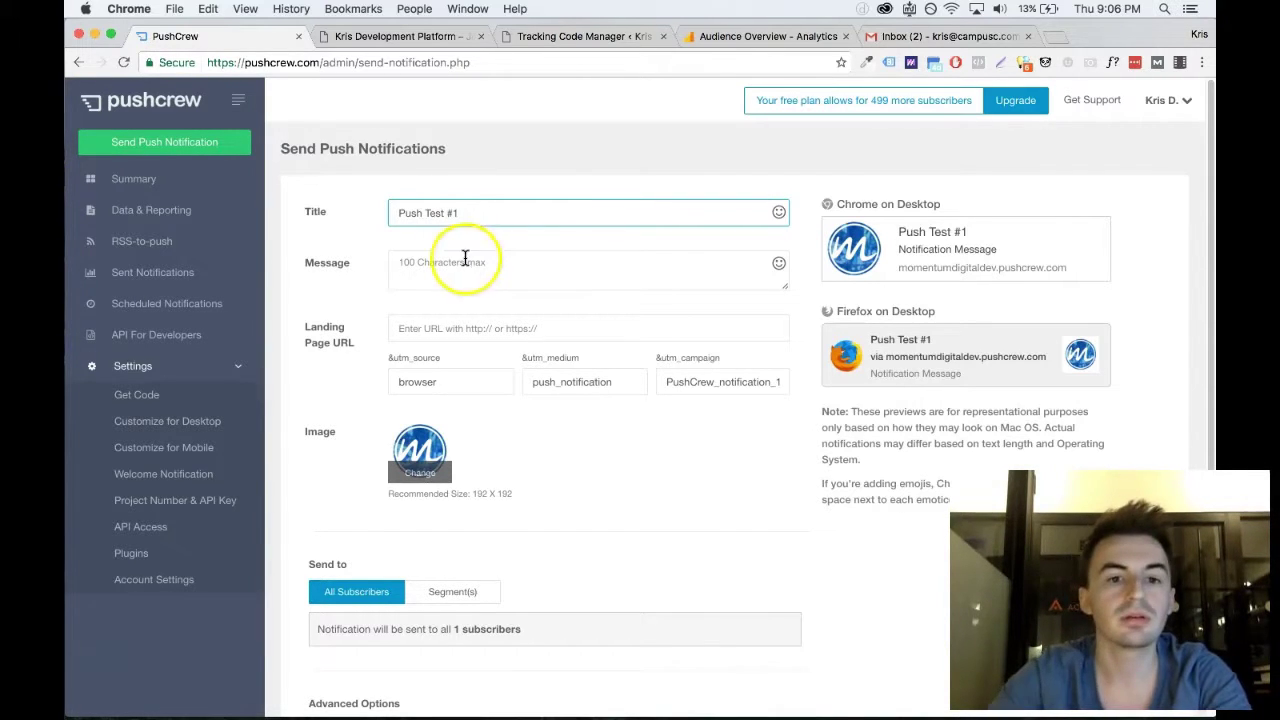
{"action": "left_click", "coordinate": [466, 268]}
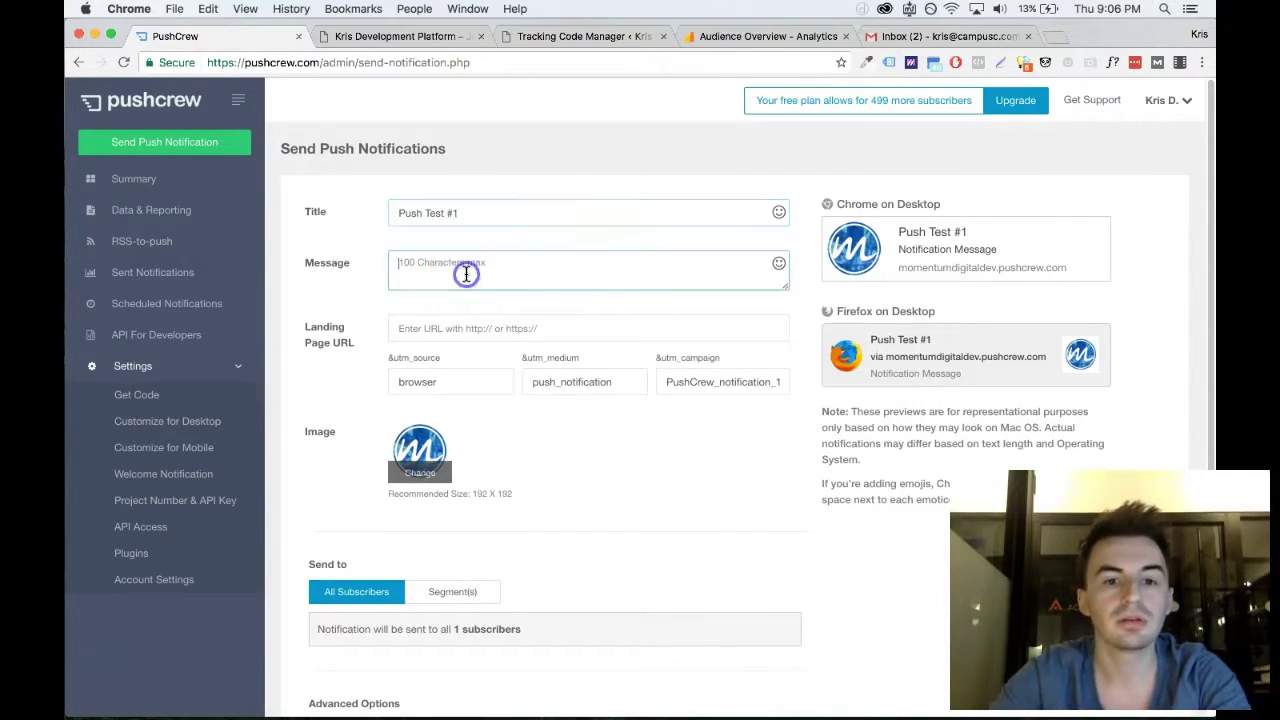
{"action": "type", "text": "This is our message. P"}
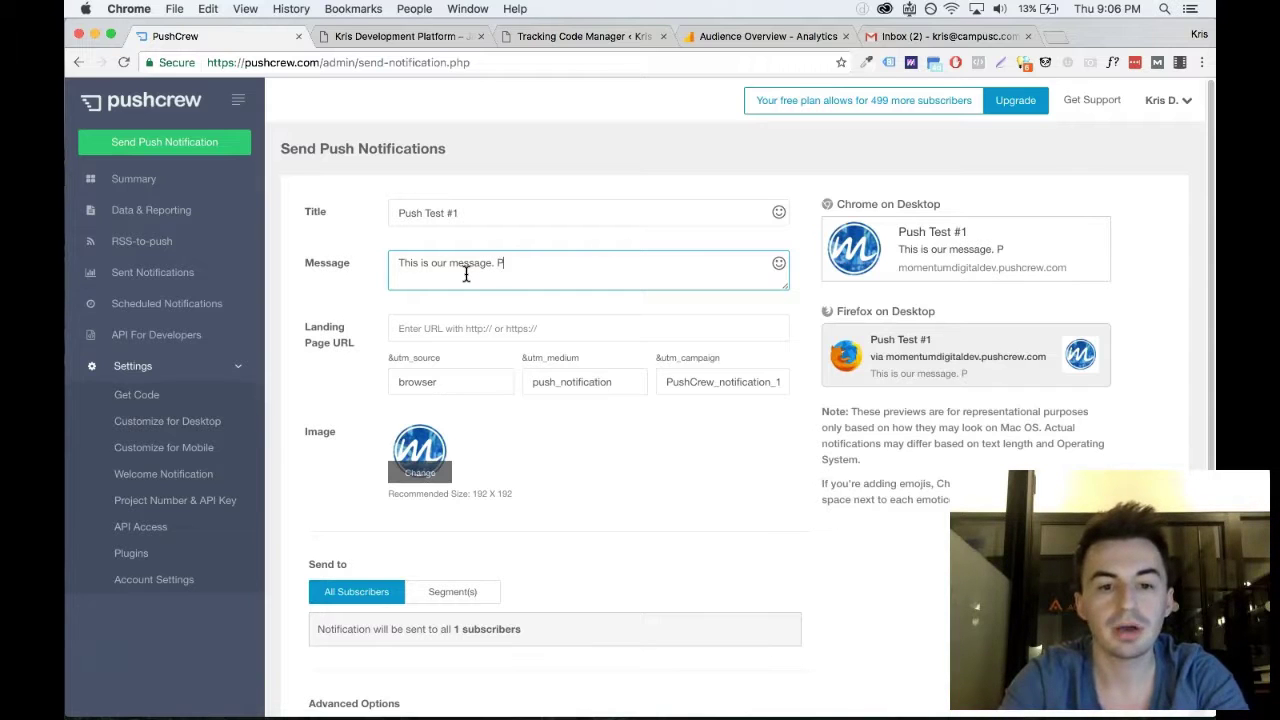
{"action": "key", "text": "BackSpace"}
{"action": "type", "text": "Buy t"}
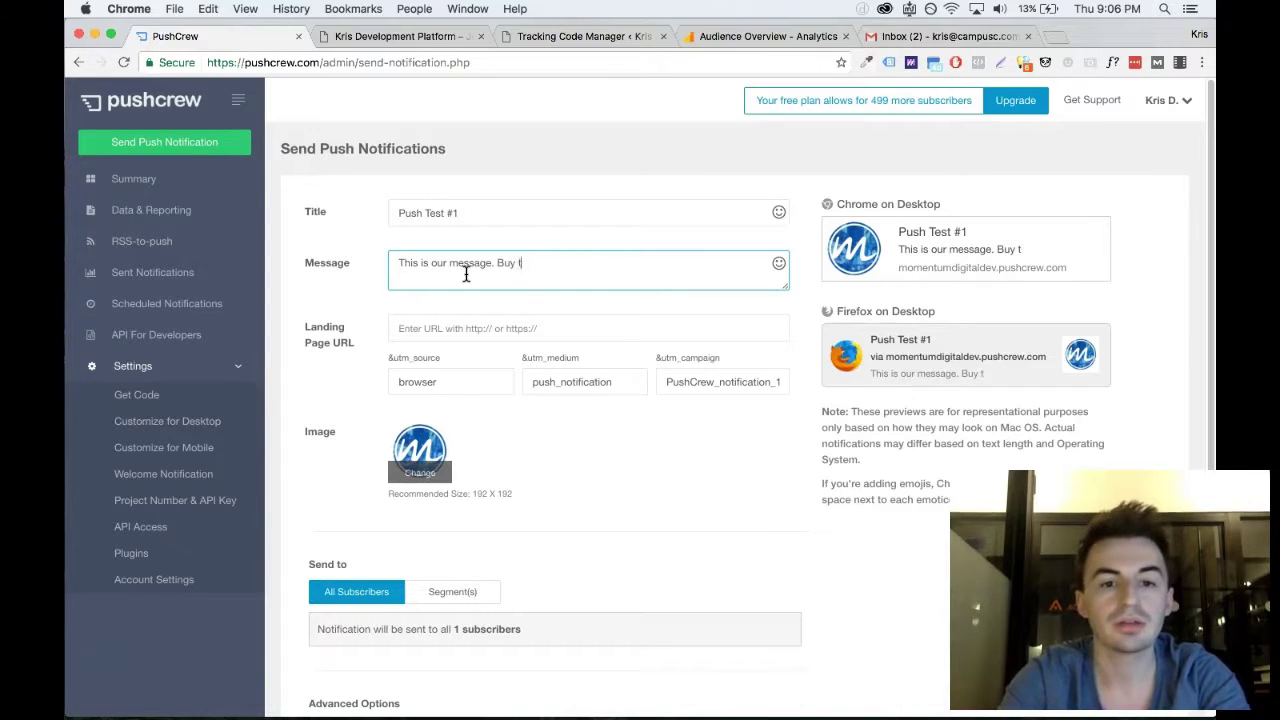
{"action": "type", "text": "oday for"}
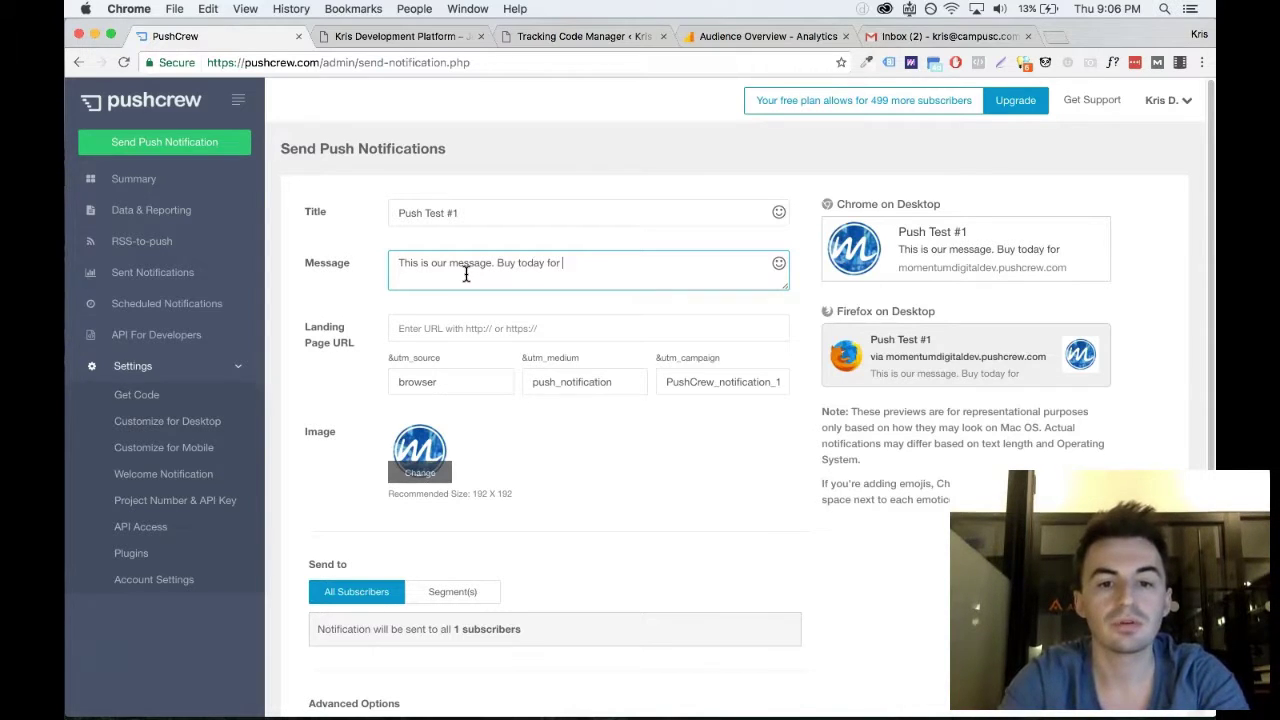
{"action": "type", "text": "sale on all of our items!"}
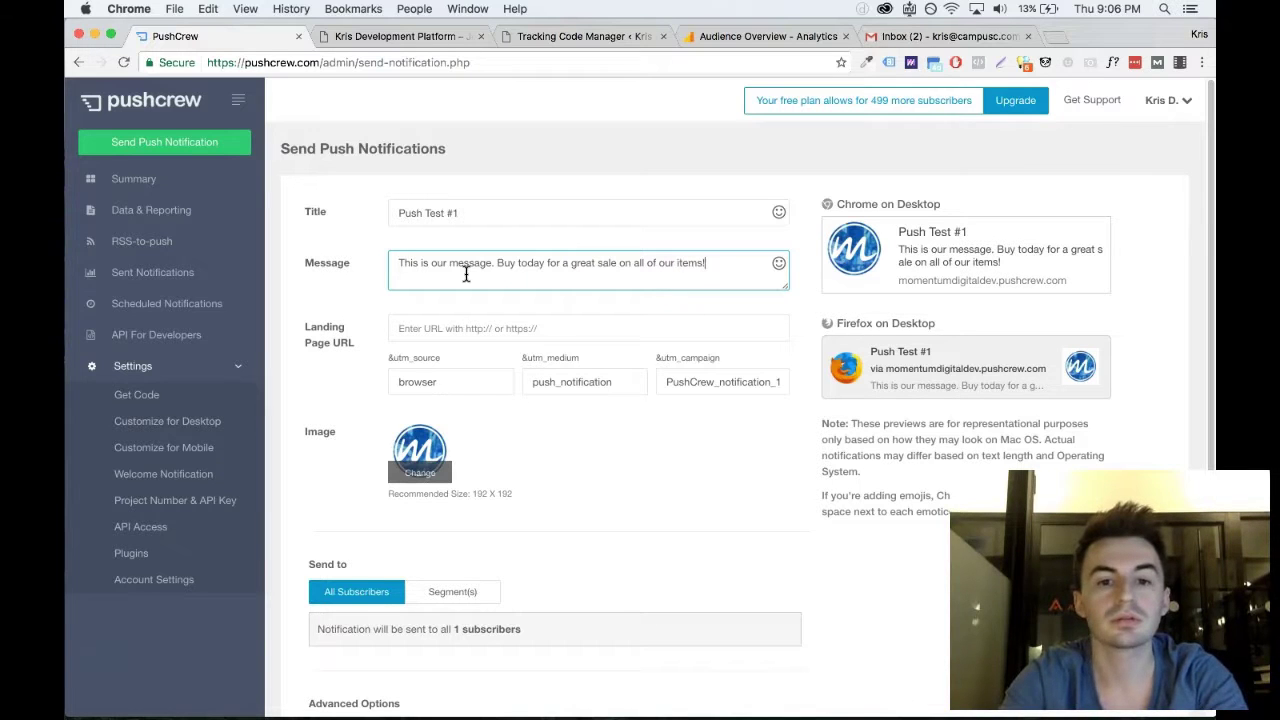
Copy the restaurant site's URL from the WordPress tab and paste it as the Landing Page URL
{"action": "left_click", "coordinate": [472, 330]}
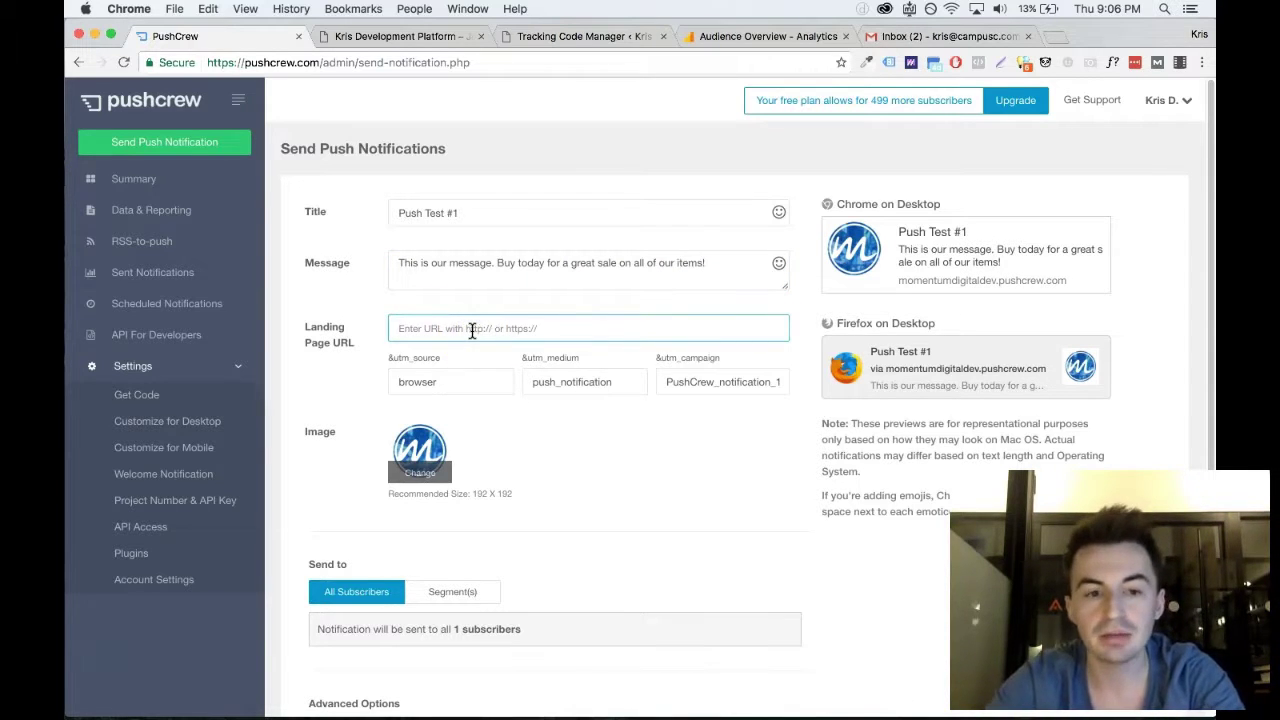
{"action": "left_click", "coordinate": [453, 44]}
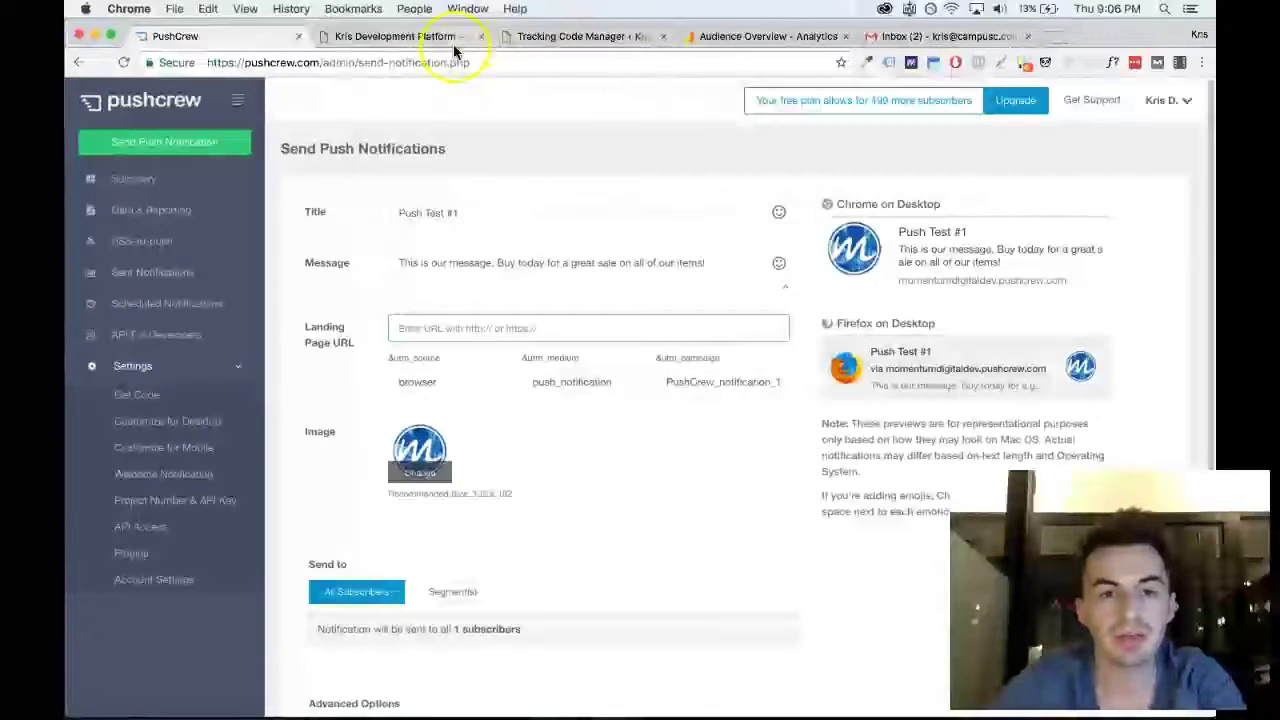
{"action": "left_click", "coordinate": [434, 44]}
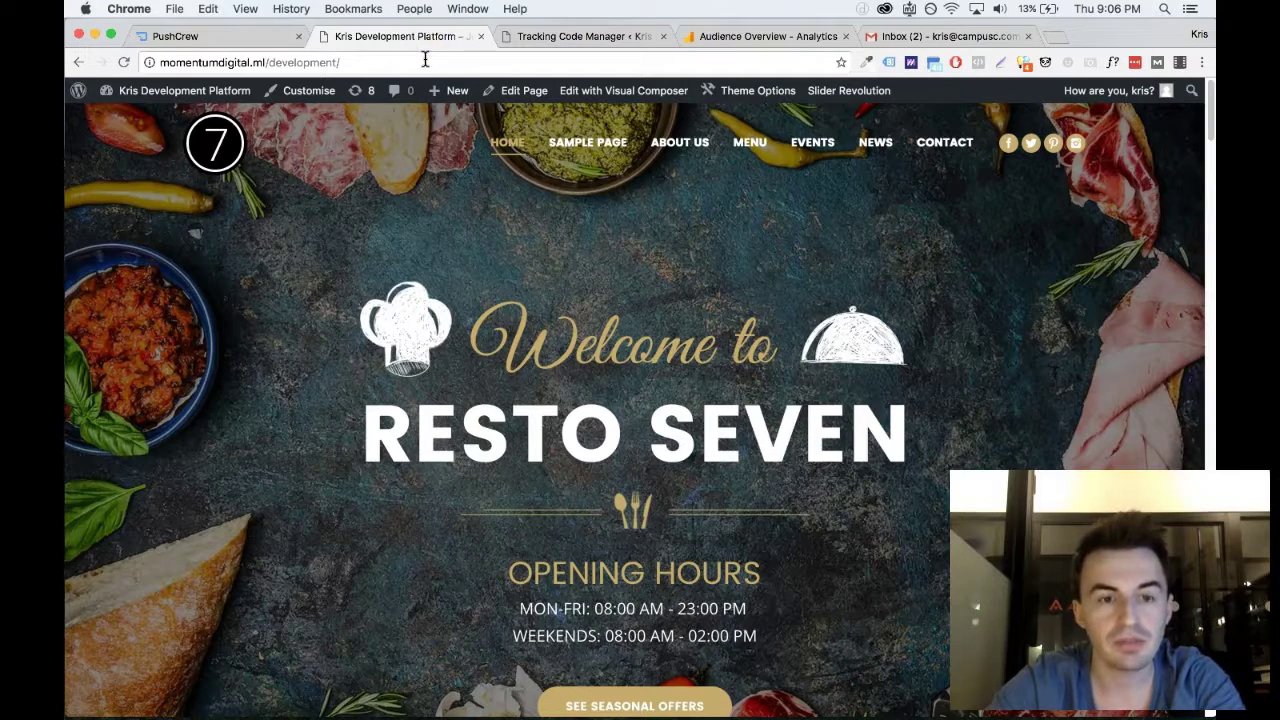
{"action": "left_click", "coordinate": [425, 62]}
{"action": "left_click", "coordinate": [243, 36]}
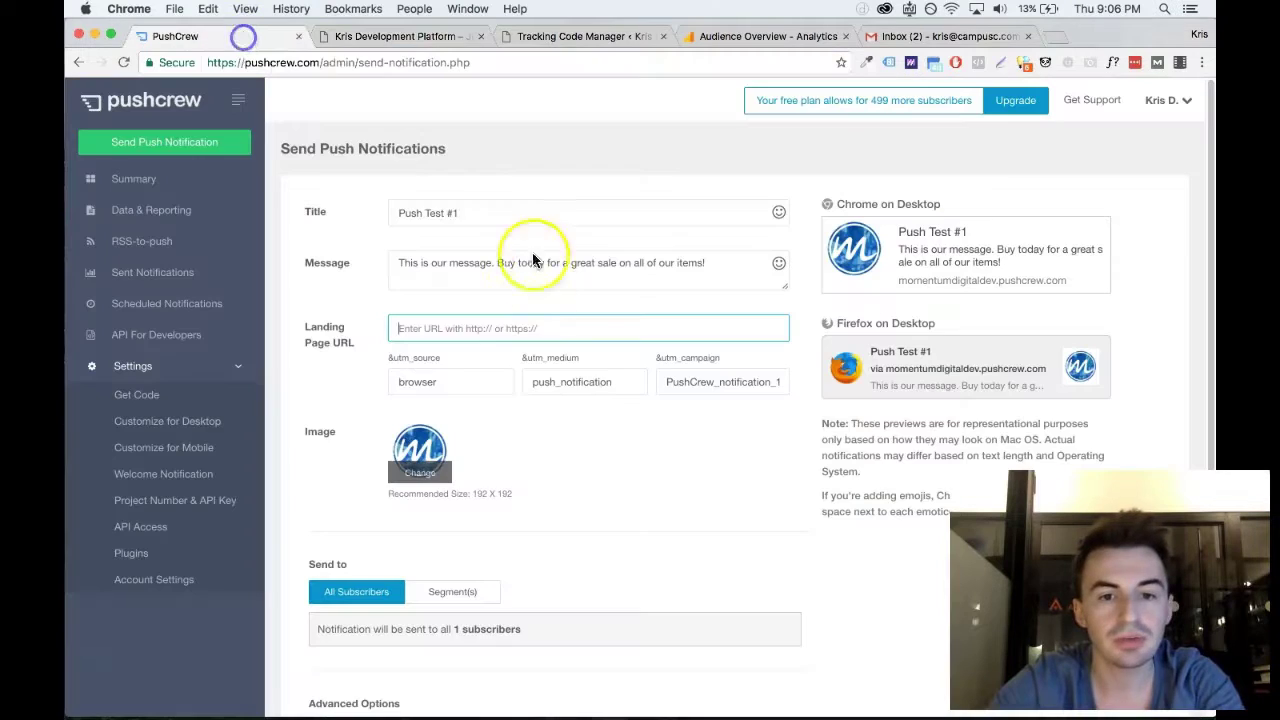
{"action": "type", "text": "http://momentumdigital.ml/development/"}
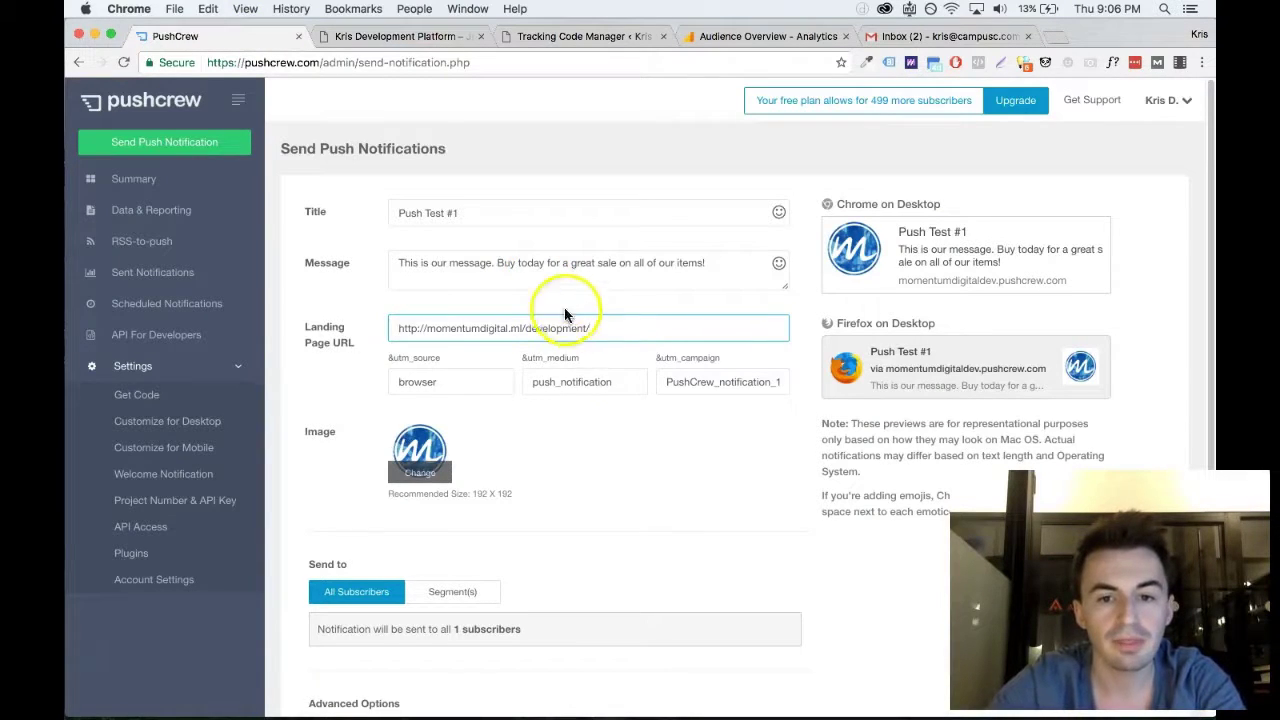
Switch the Send to audience to Segment(s), which shows no segments created yet
{"action": "scroll", "coordinate": [480, 325], "scroll_direction": "down", "scroll_amount": 1}
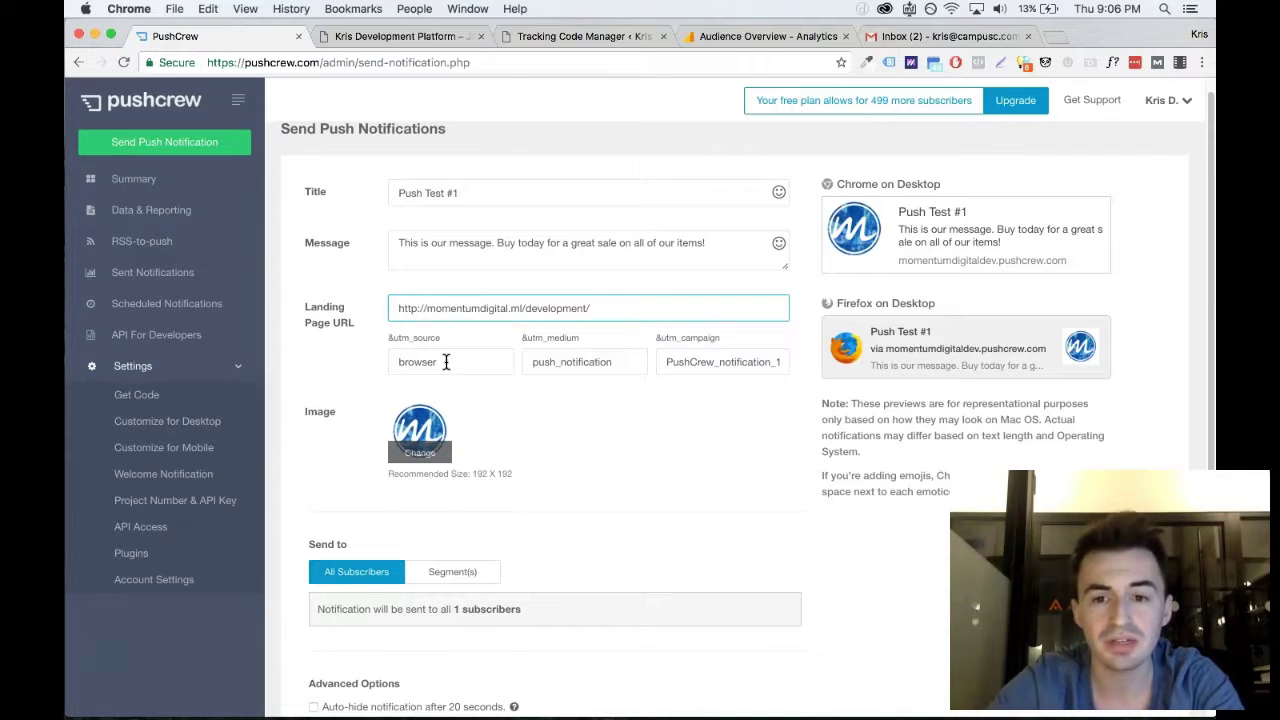
{"action": "scroll", "coordinate": [446, 362], "scroll_direction": "down", "scroll_amount": 1}
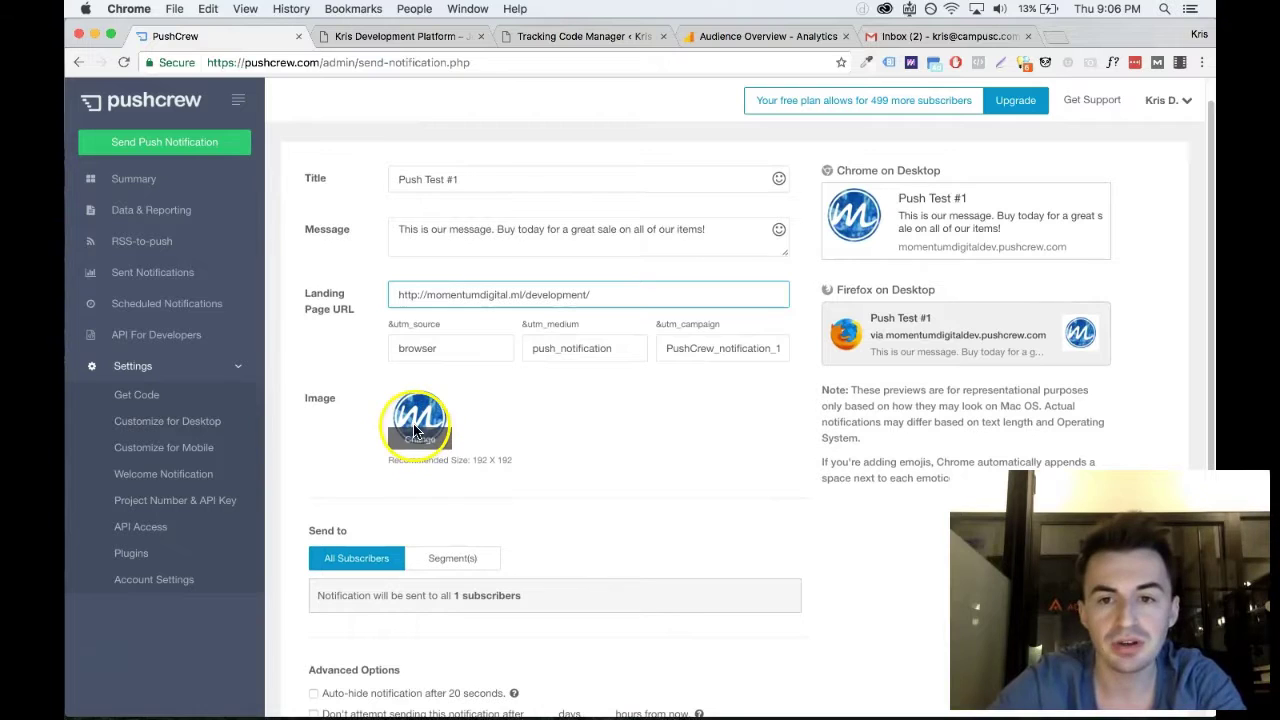
{"action": "left_click", "coordinate": [1131, 138]}
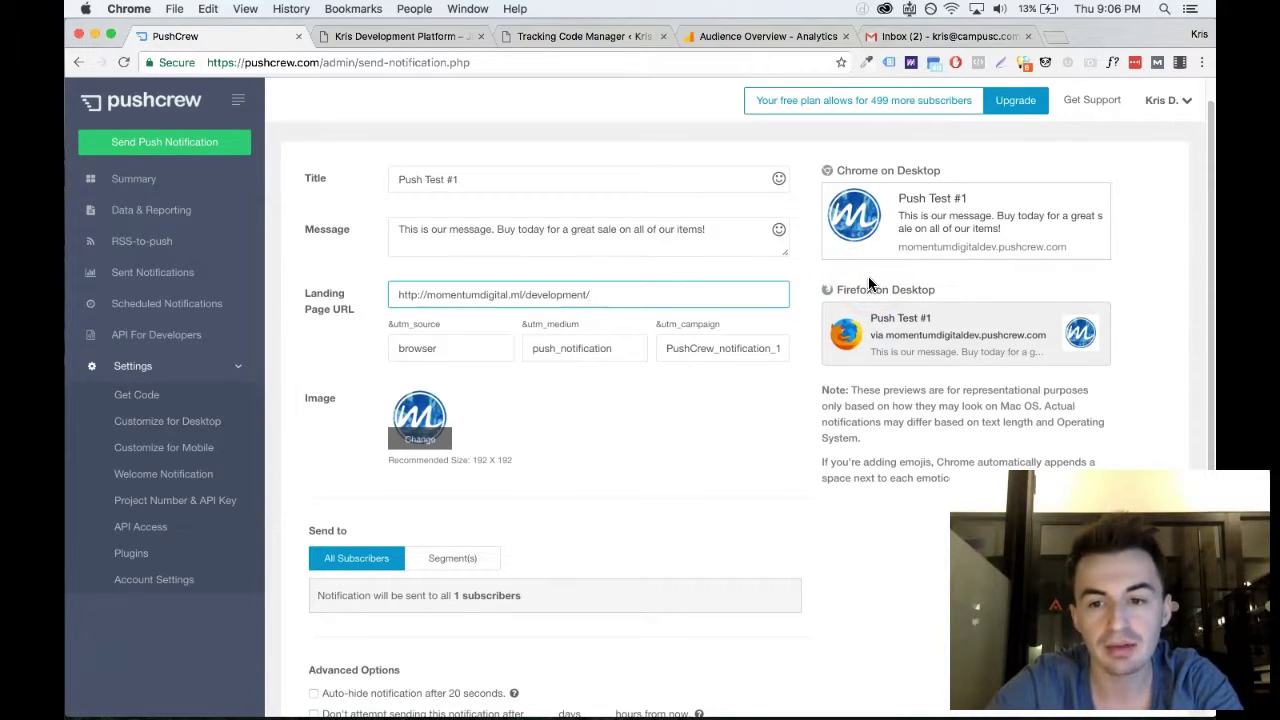
{"action": "scroll", "coordinate": [868, 284], "scroll_direction": "down", "scroll_amount": 3}
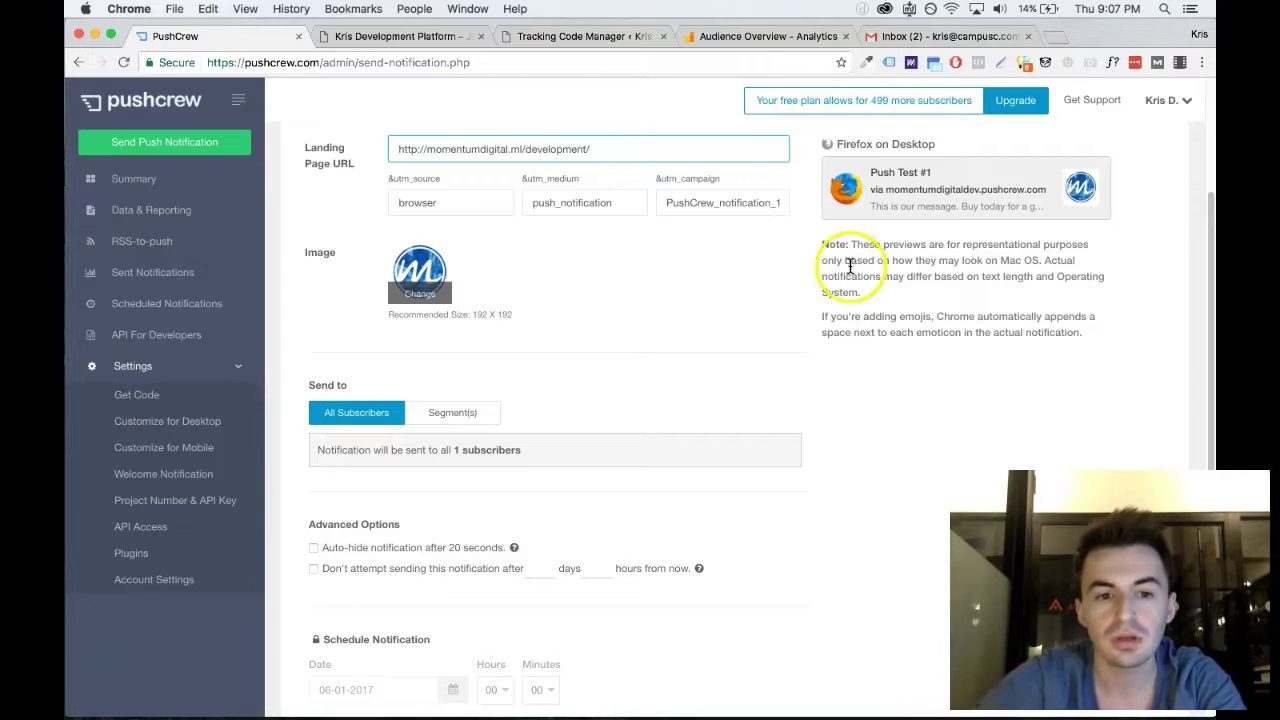
{"action": "scroll", "coordinate": [660, 358], "scroll_direction": "down", "scroll_amount": 1}
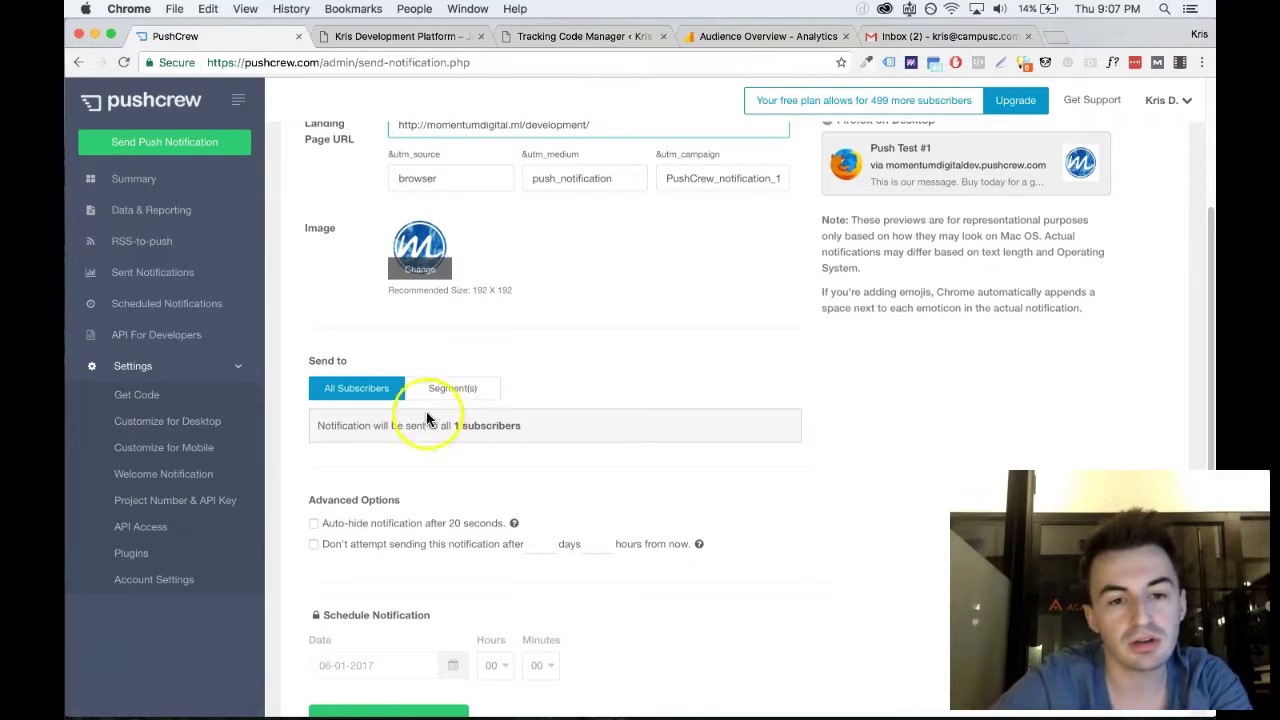
{"action": "left_click", "coordinate": [460, 389]}
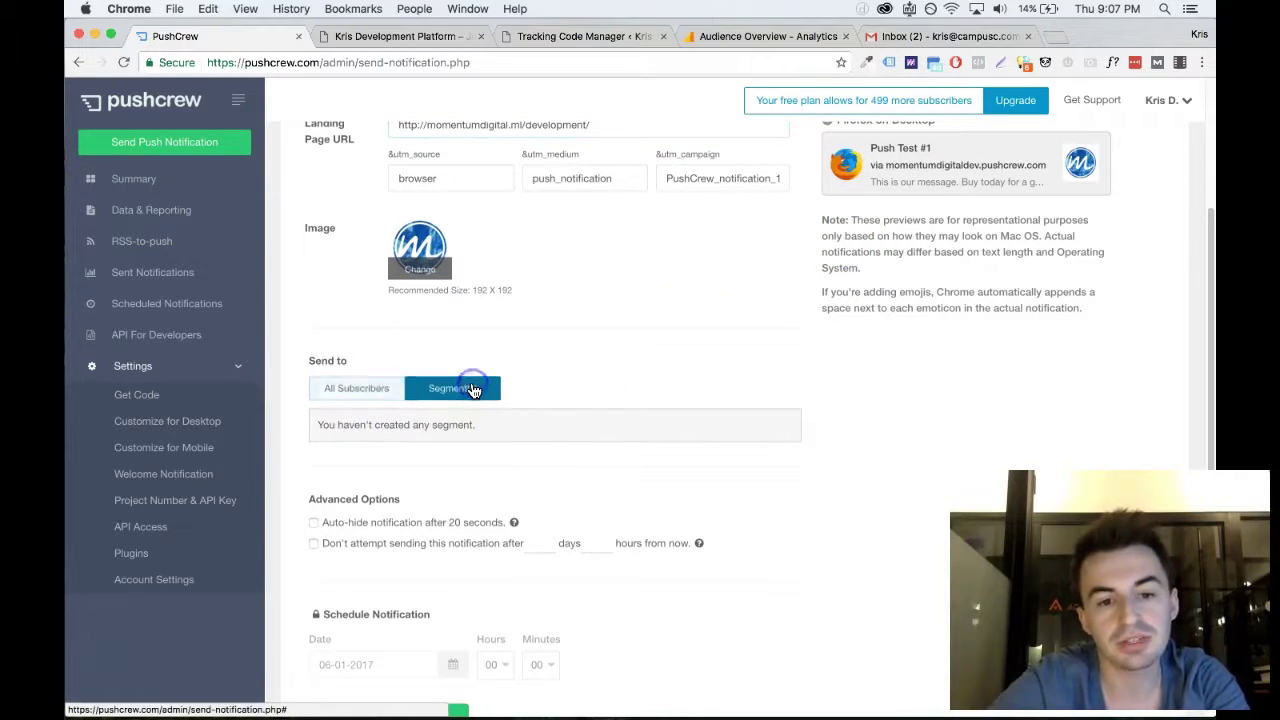
{"action": "left_click", "coordinate": [357, 390]}
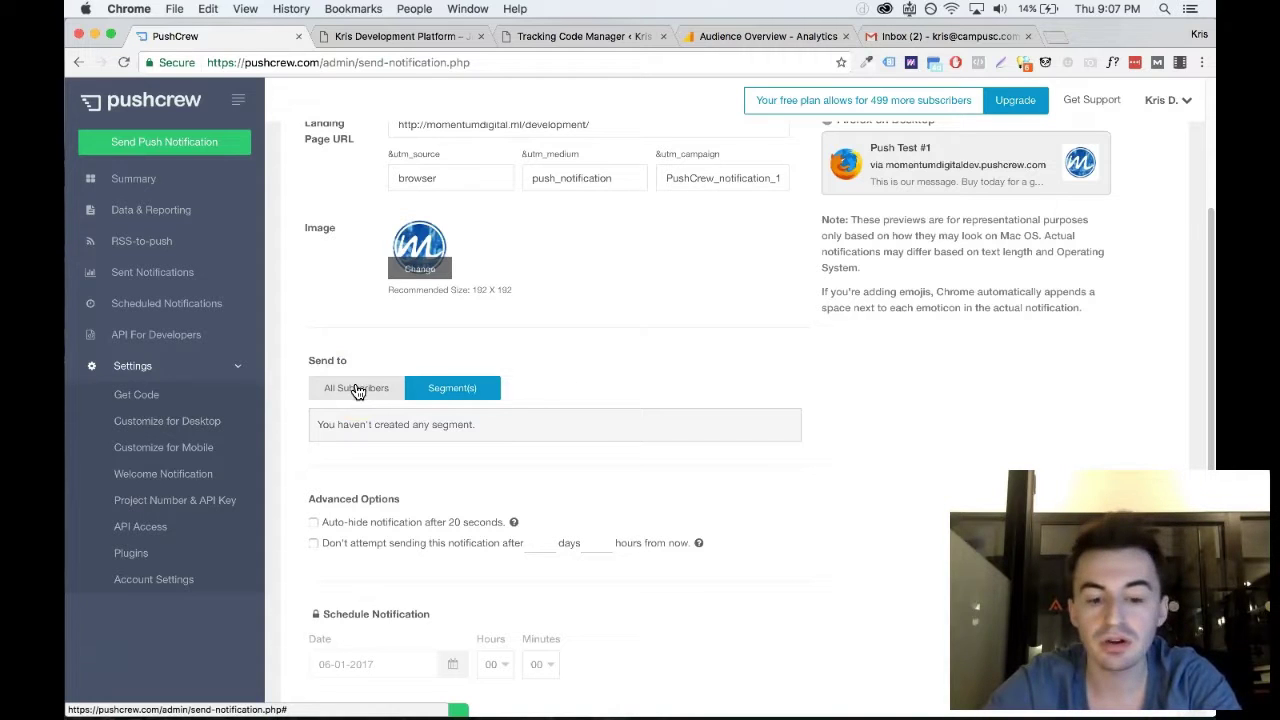
Target All Subscribers (one recipient) and review the scheduling options down to Send Notification
{"action": "left_click", "coordinate": [357, 390]}
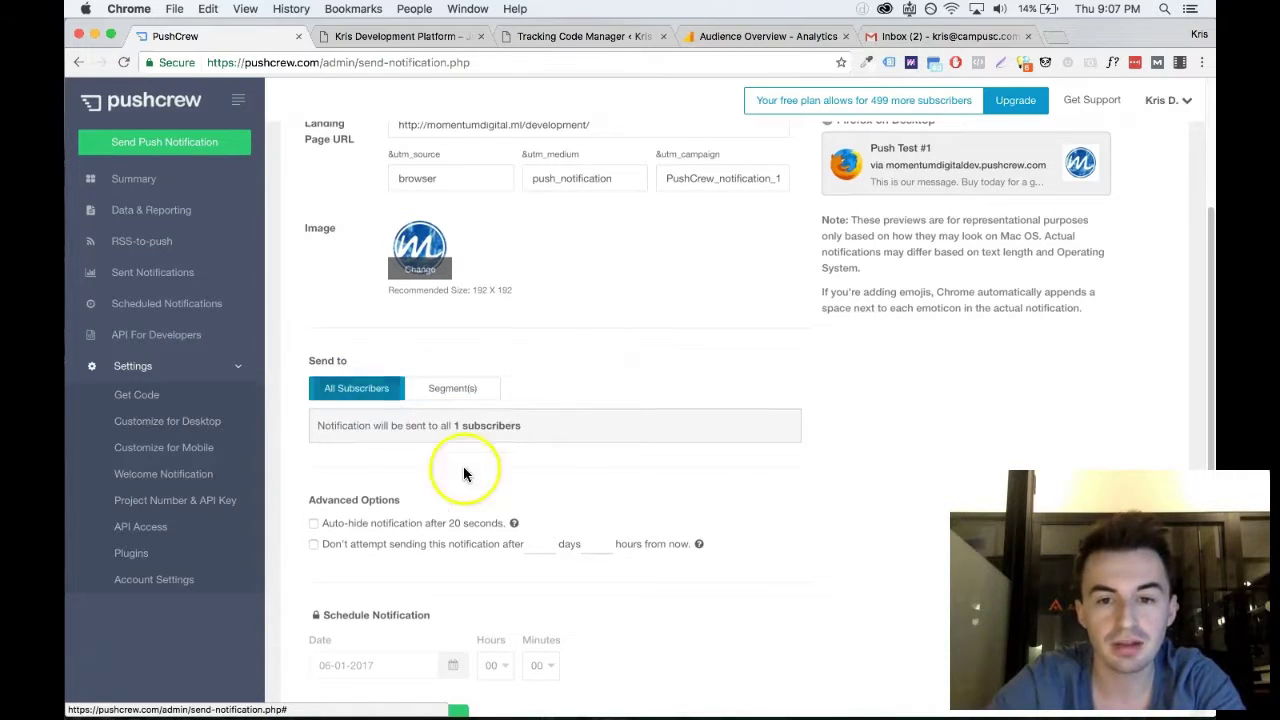
{"action": "left_click", "coordinate": [657, 375]}
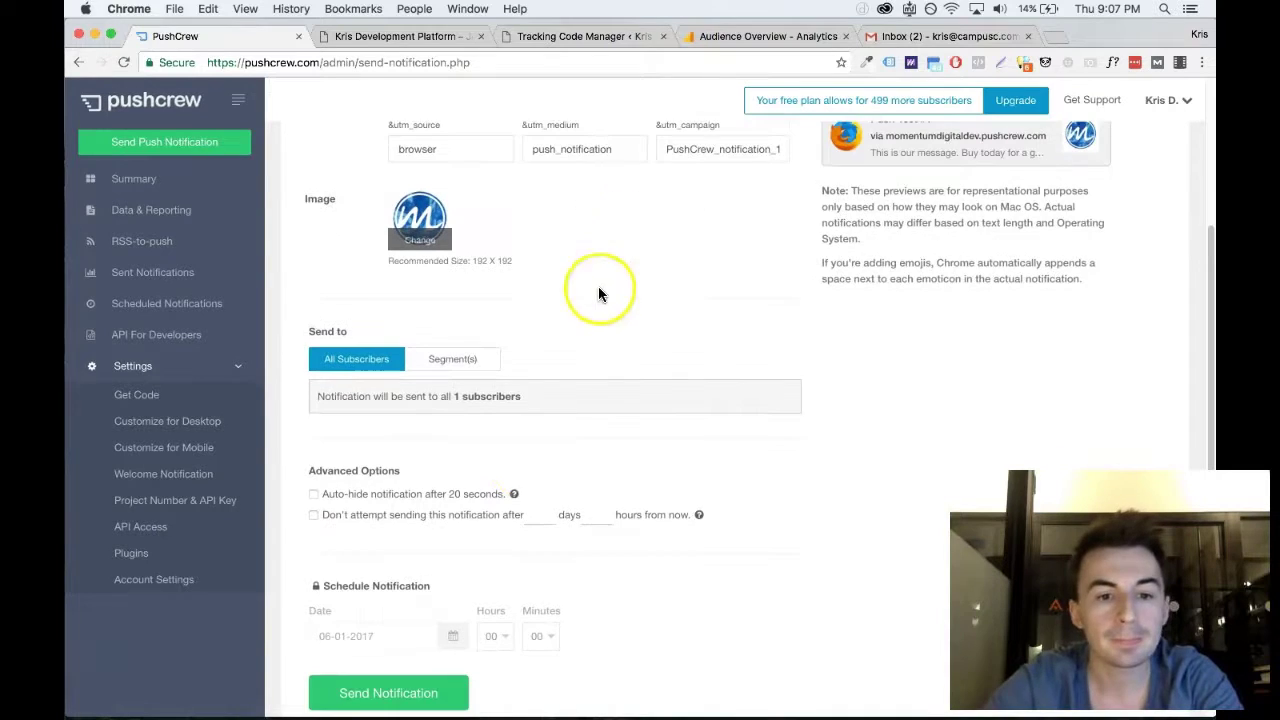
{"action": "scroll", "coordinate": [598, 286], "scroll_direction": "down", "scroll_amount": 2}
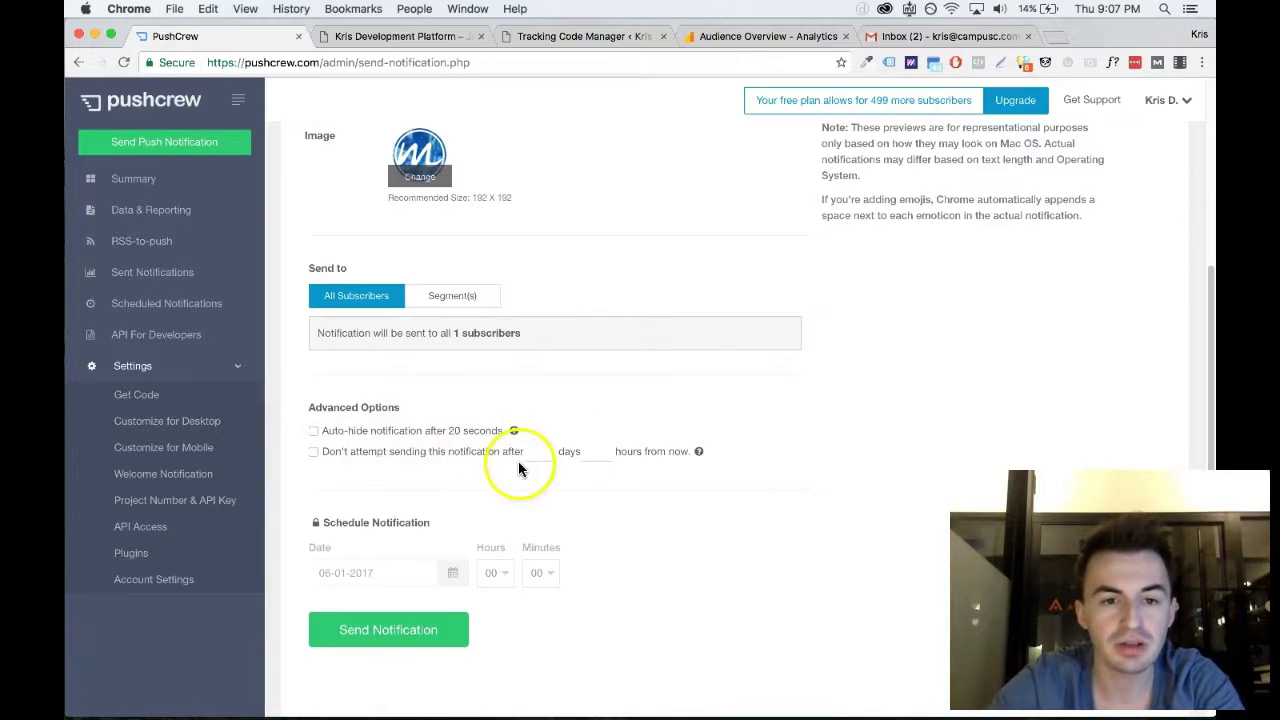
{"action": "mouse_move", "coordinate": [375, 586]}
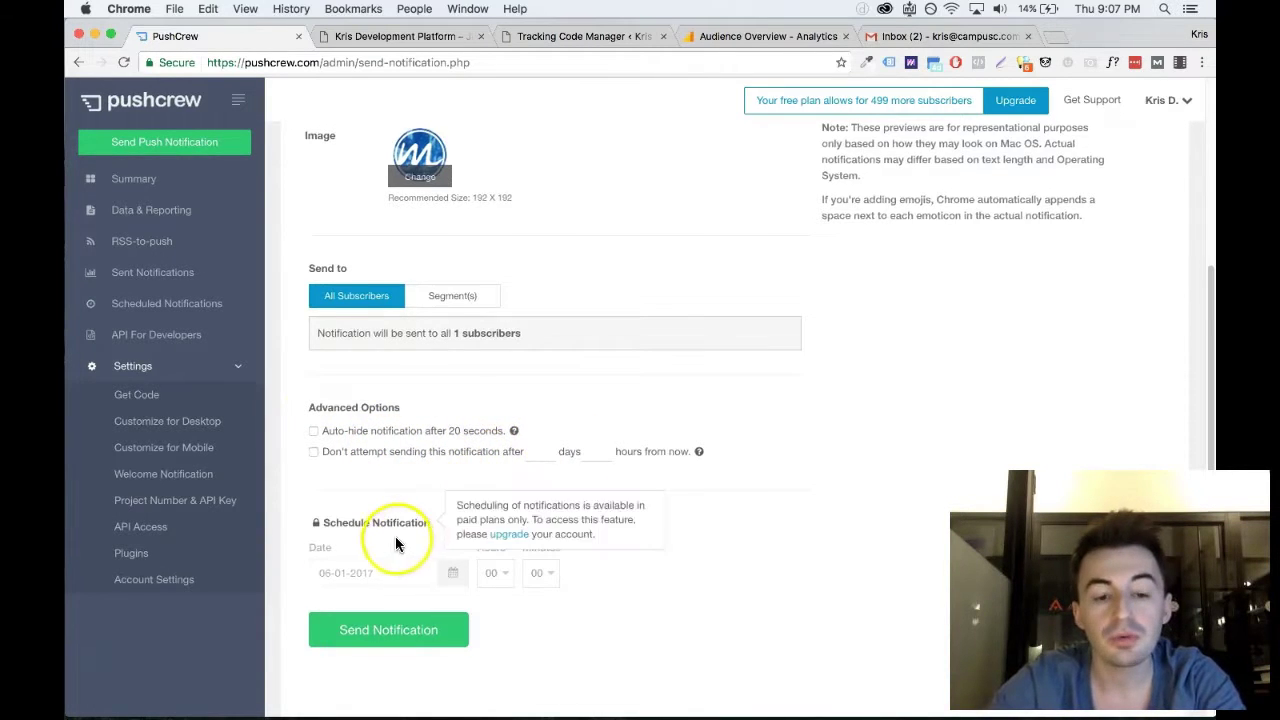
{"action": "scroll", "coordinate": [395, 542], "scroll_direction": "down", "scroll_amount": 2}
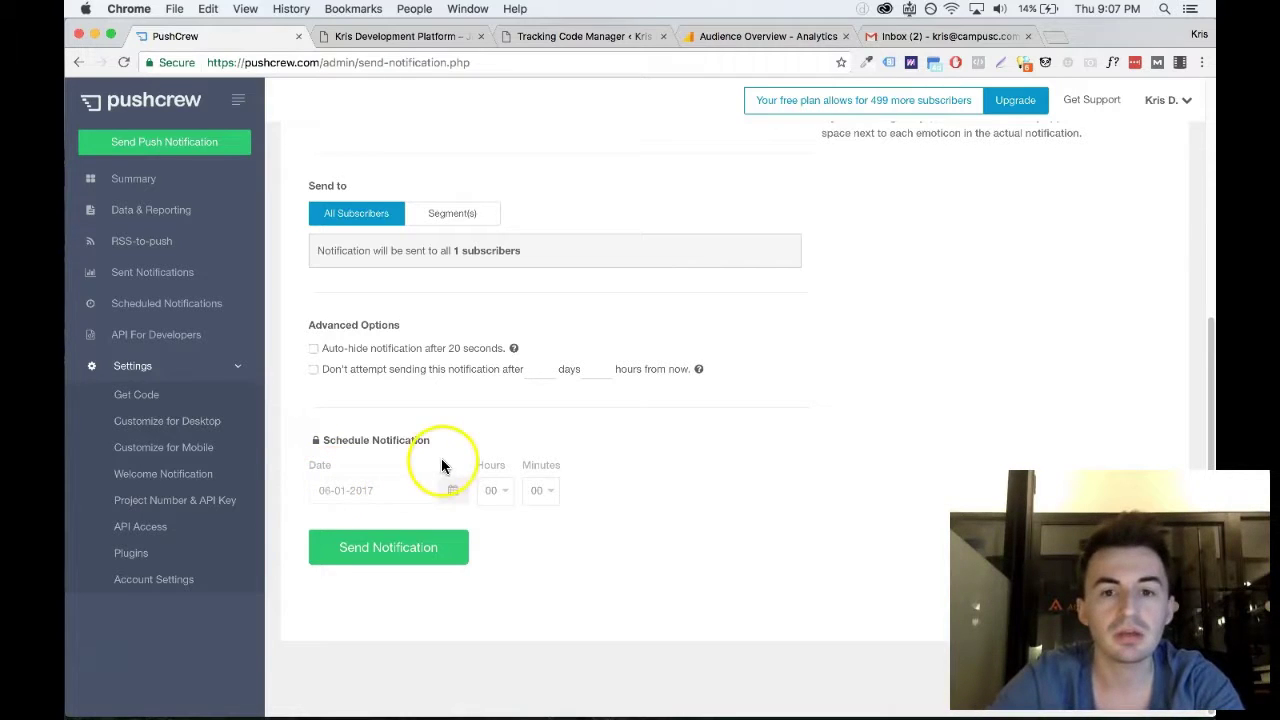
{"action": "scroll", "coordinate": [465, 460], "scroll_direction": "up", "scroll_amount": 1}
{"action": "scroll", "coordinate": [465, 460], "scroll_direction": "up", "scroll_amount": 1}
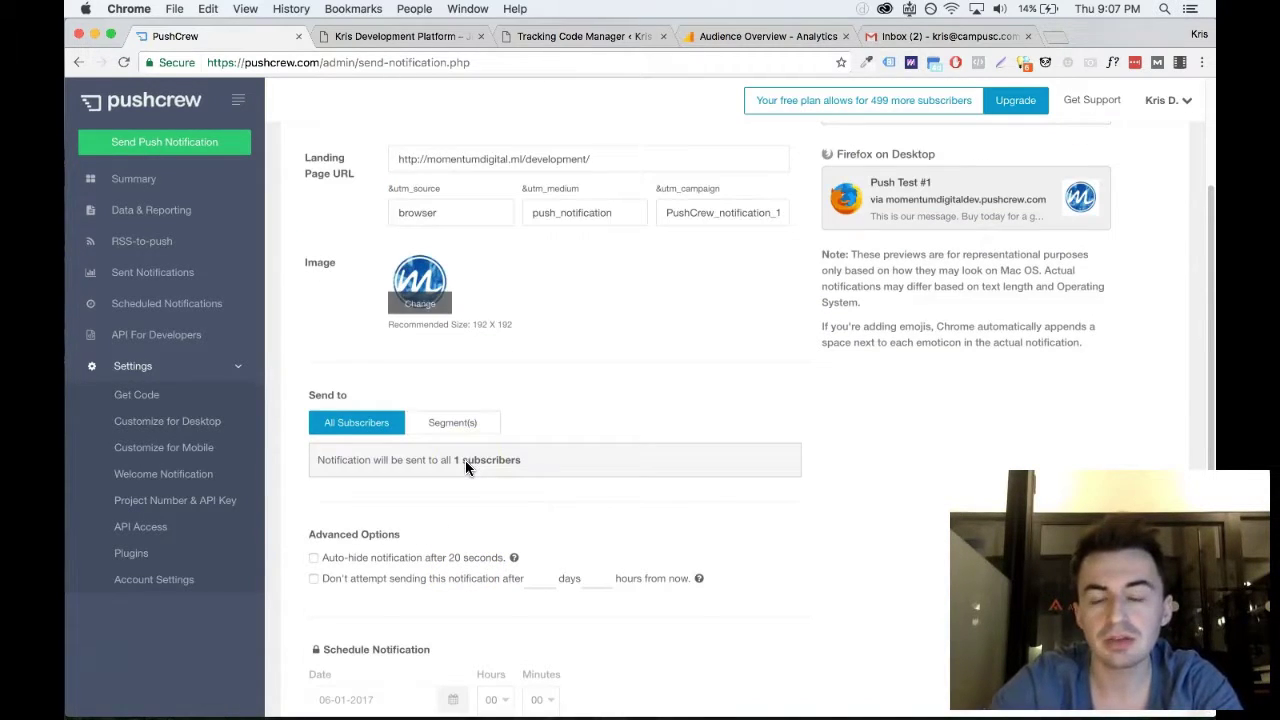
{"action": "scroll", "coordinate": [465, 468], "scroll_direction": "down", "scroll_amount": 2}
{"action": "left_click", "coordinate": [434, 530]}
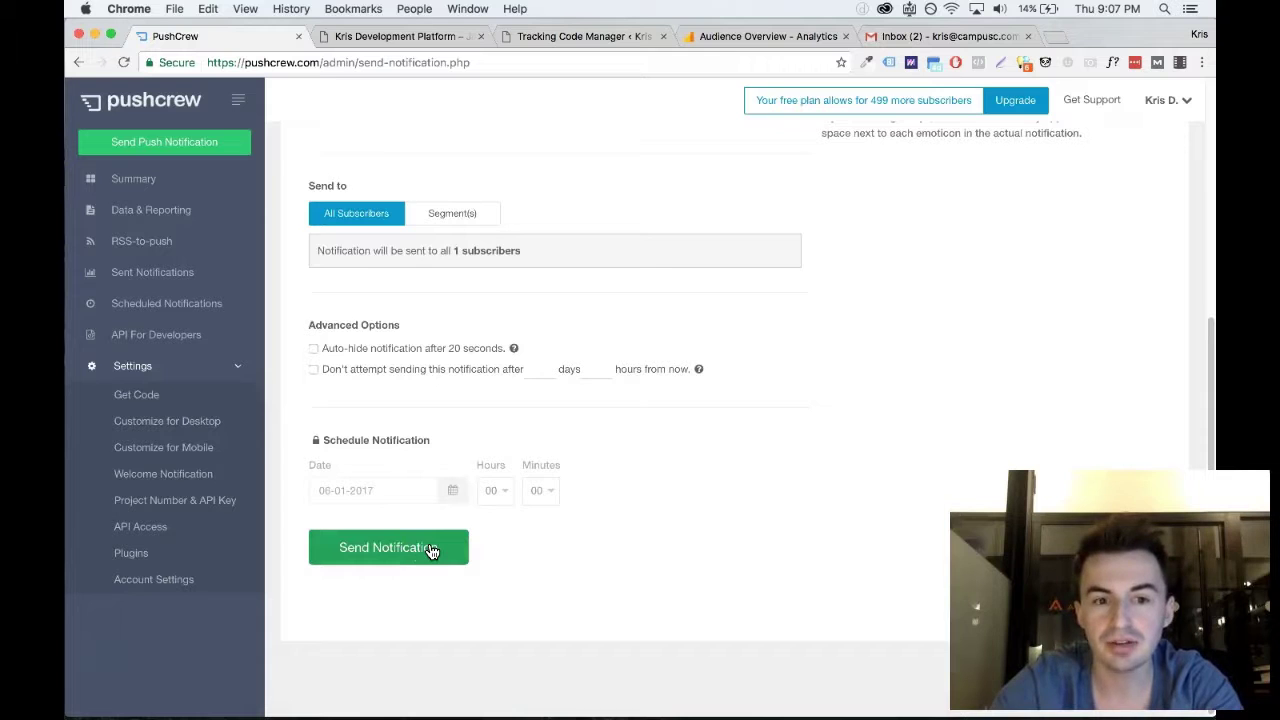
{"action": "scroll", "coordinate": [466, 506], "scroll_direction": "up", "scroll_amount": 4}
{"action": "scroll", "coordinate": [486, 530], "scroll_direction": "down", "scroll_amount": 3}
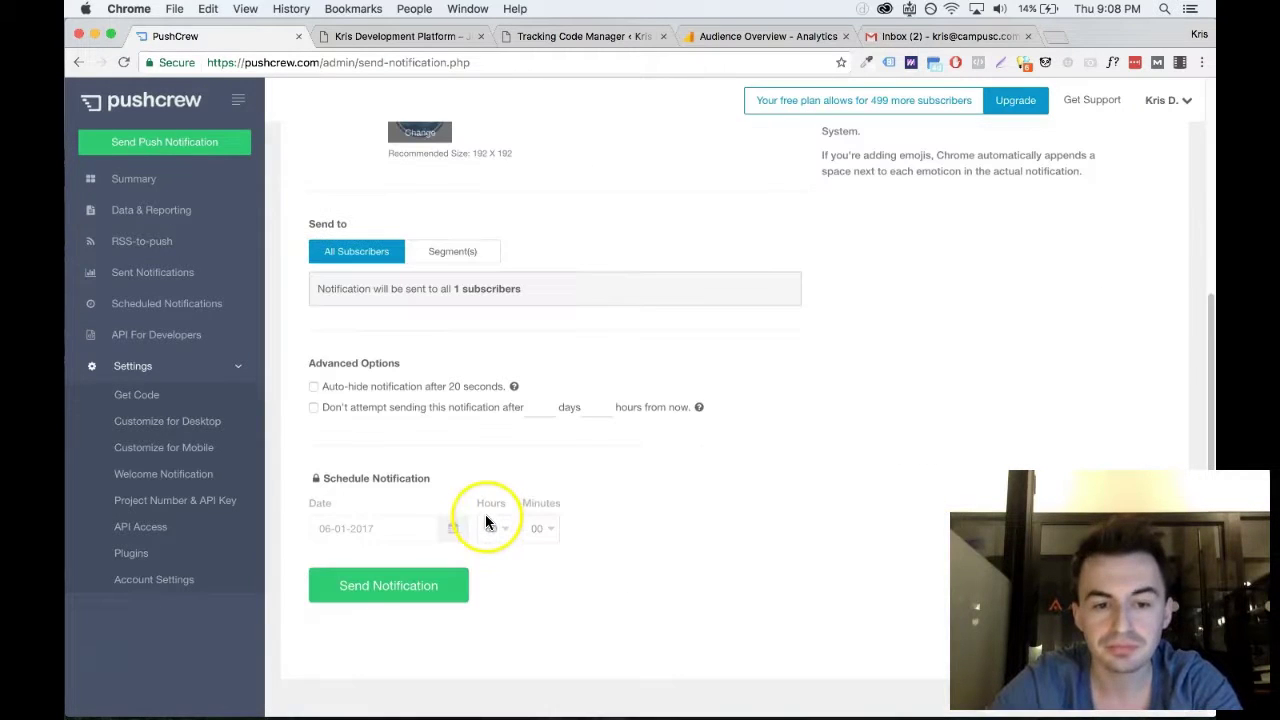
Send the Push Test #1 notification to all subscribers and dismiss the success message
{"action": "left_click", "coordinate": [422, 584]}
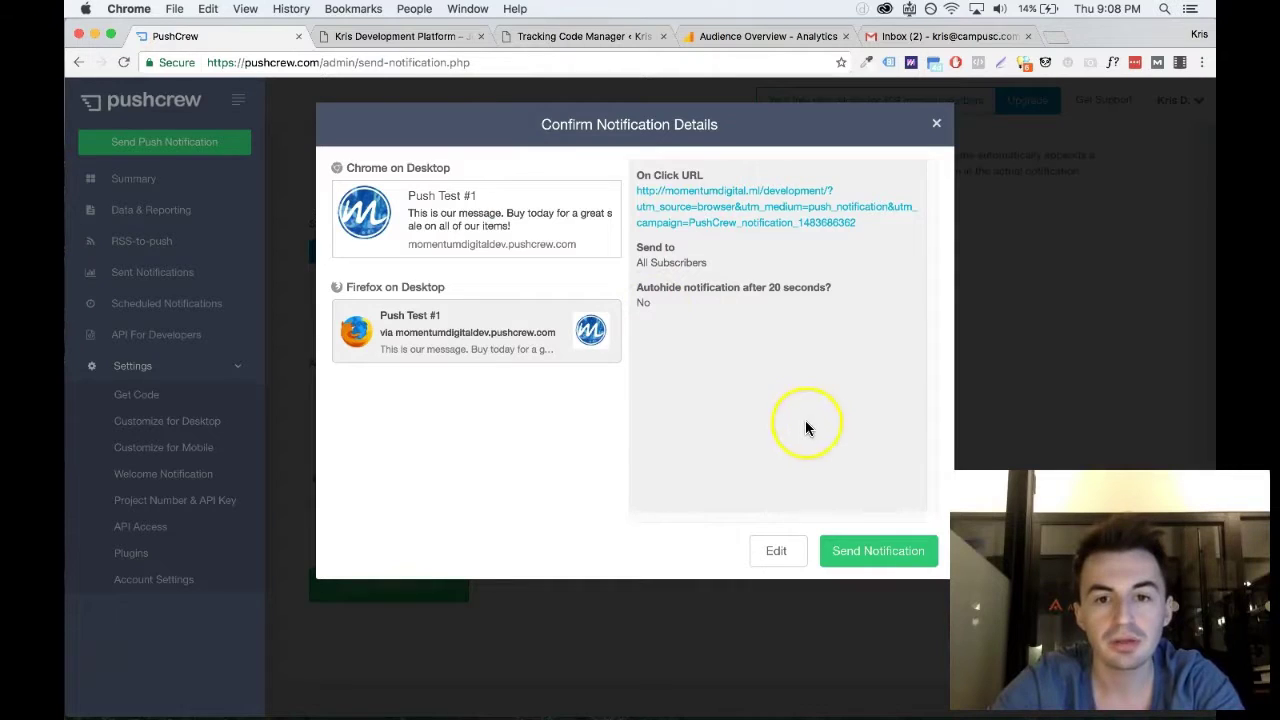
{"action": "left_click", "coordinate": [869, 556]}
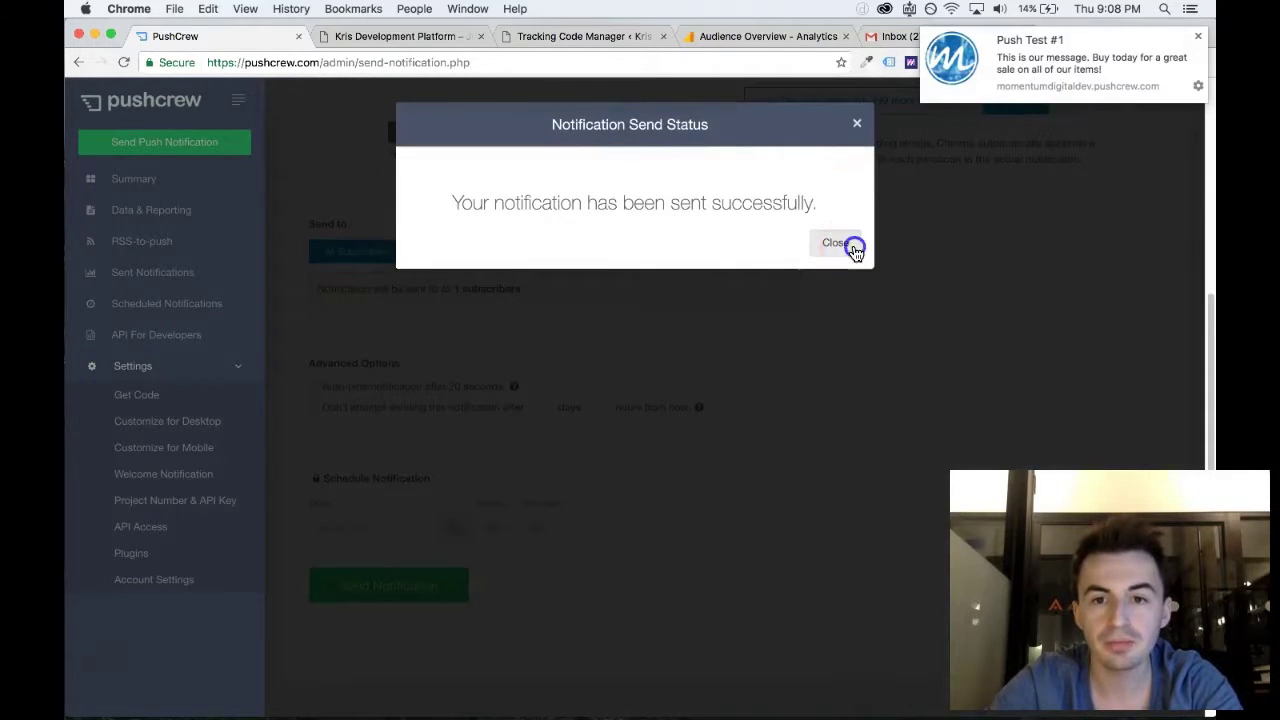
{"action": "left_click", "coordinate": [855, 246]}
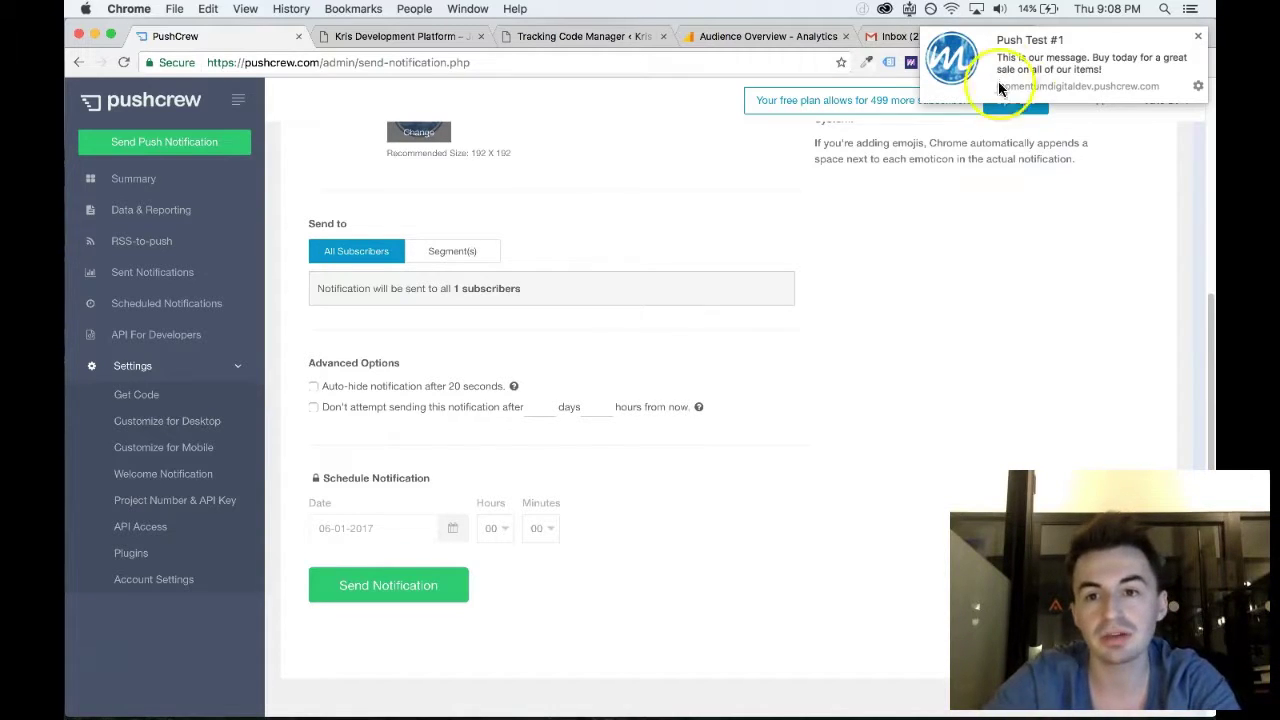
Open the Resto Seven site from the Push Test #1 desktop notification
{"action": "left_click", "coordinate": [1051, 66]}
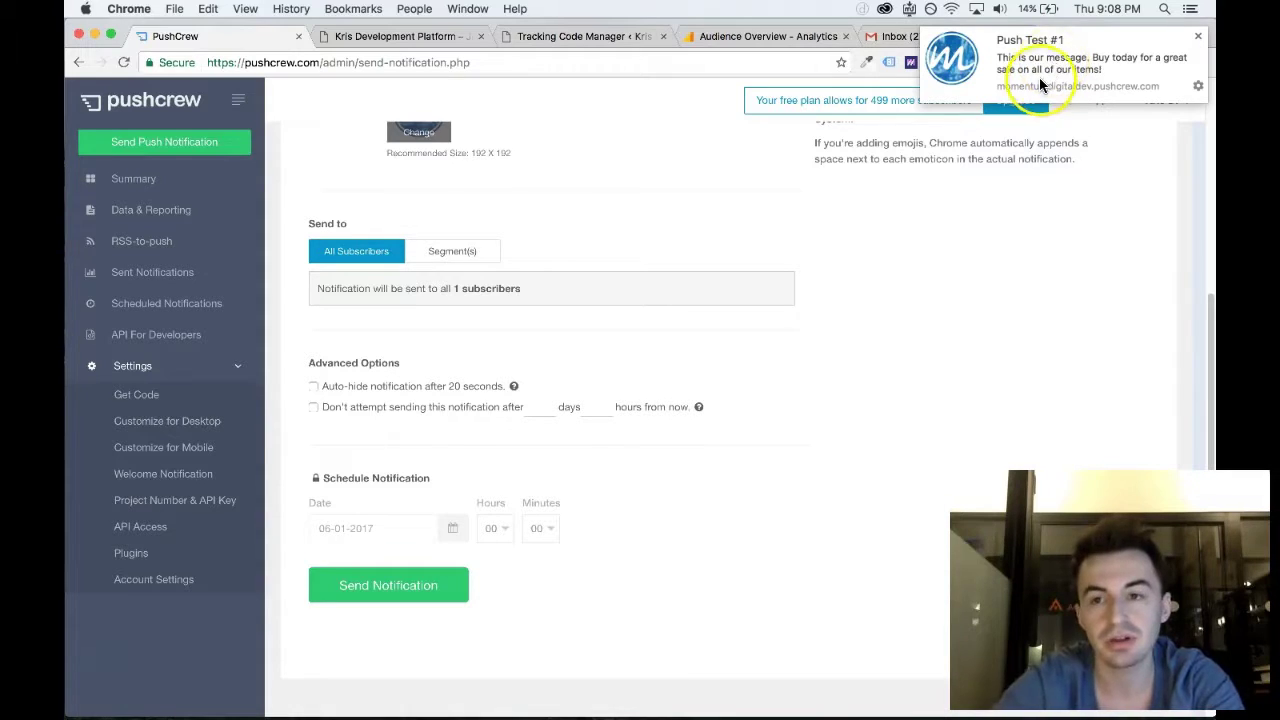
{"action": "left_click", "coordinate": [1026, 92]}
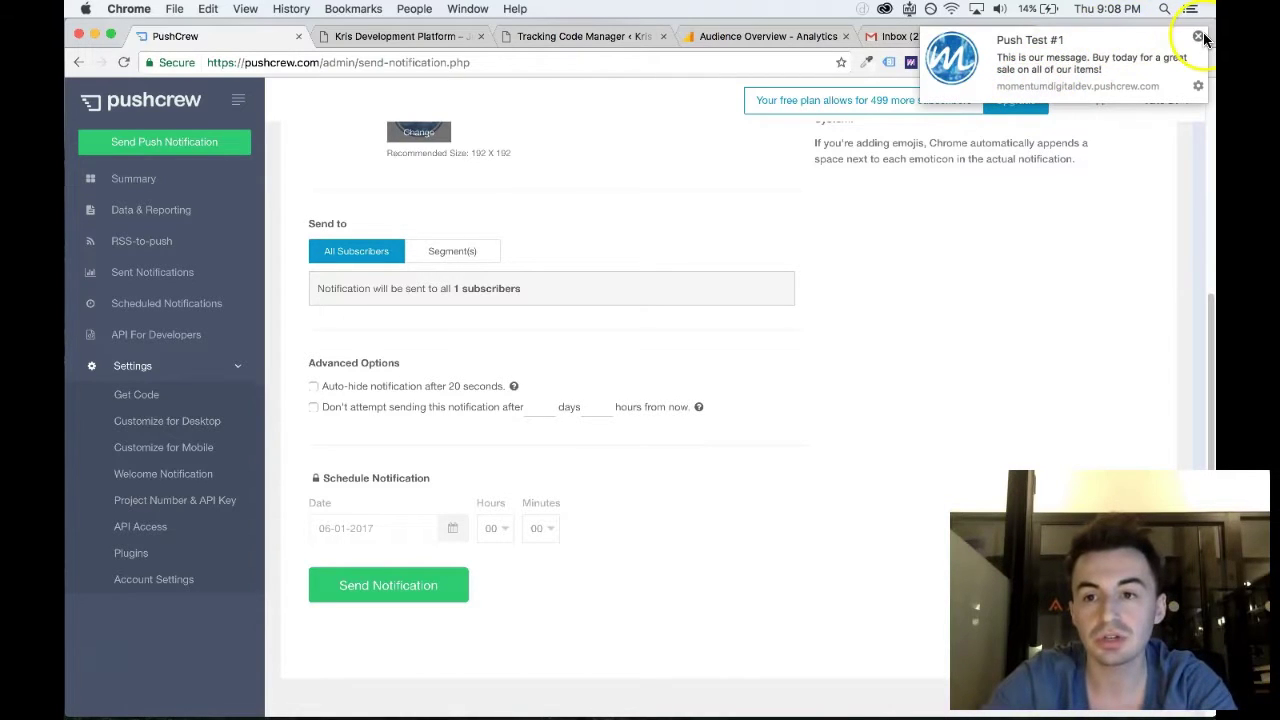
{"action": "left_click", "coordinate": [1055, 64]}
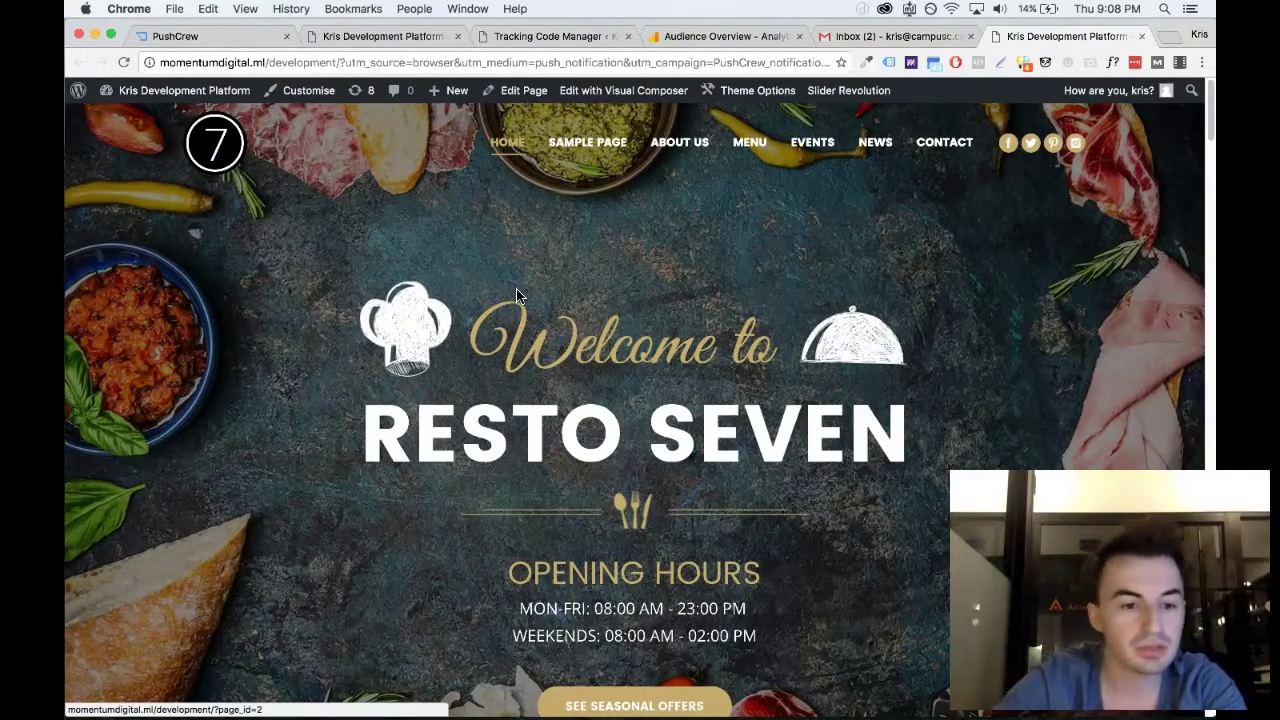
Switch back to the Audience Overview – Analytics browser tab
{"action": "left_click", "coordinate": [675, 37]}
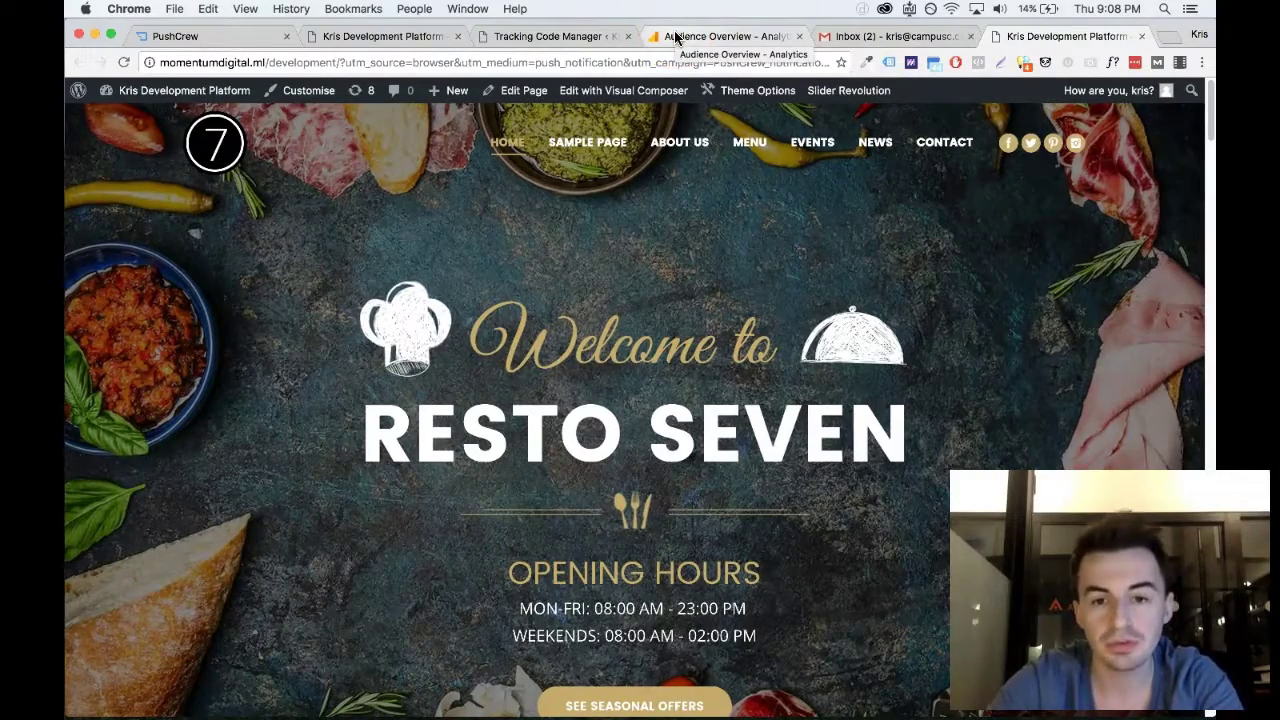
Check Real-Time Traffic Sources and filter to the push_notification medium
{"action": "left_click", "coordinate": [675, 37]}
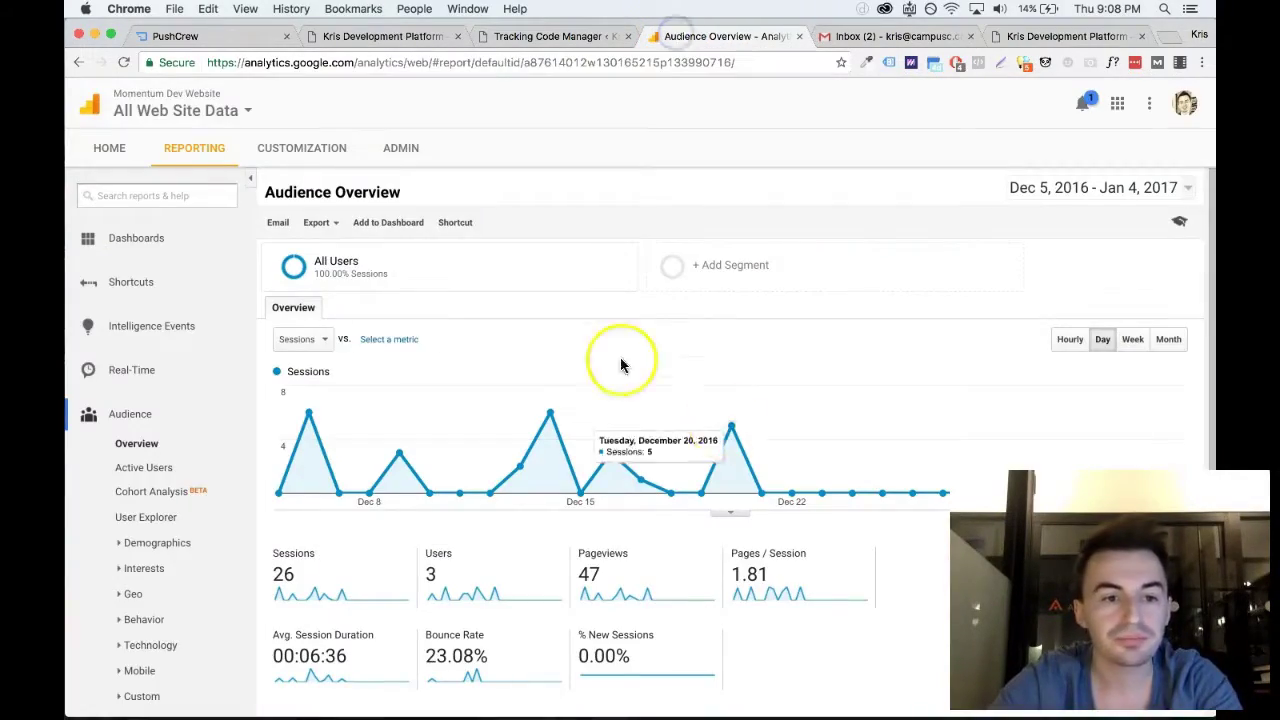
{"action": "left_click", "coordinate": [131, 372]}
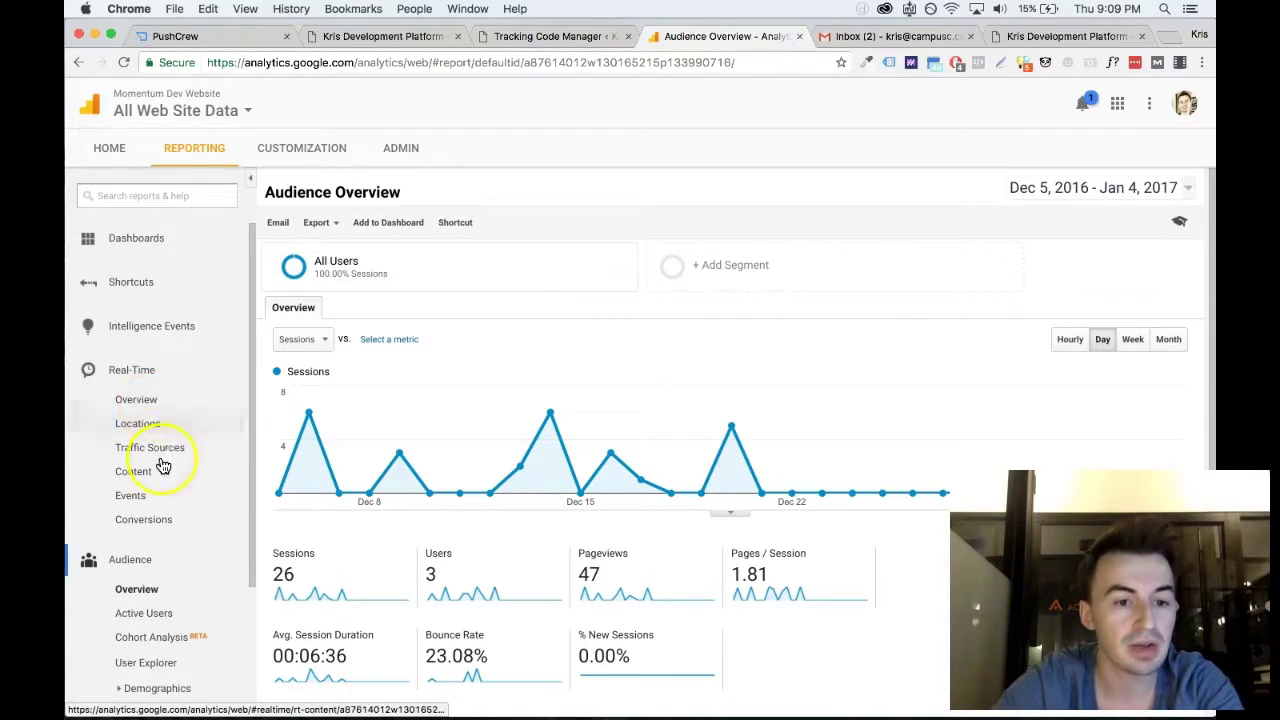
{"action": "left_click", "coordinate": [155, 469]}
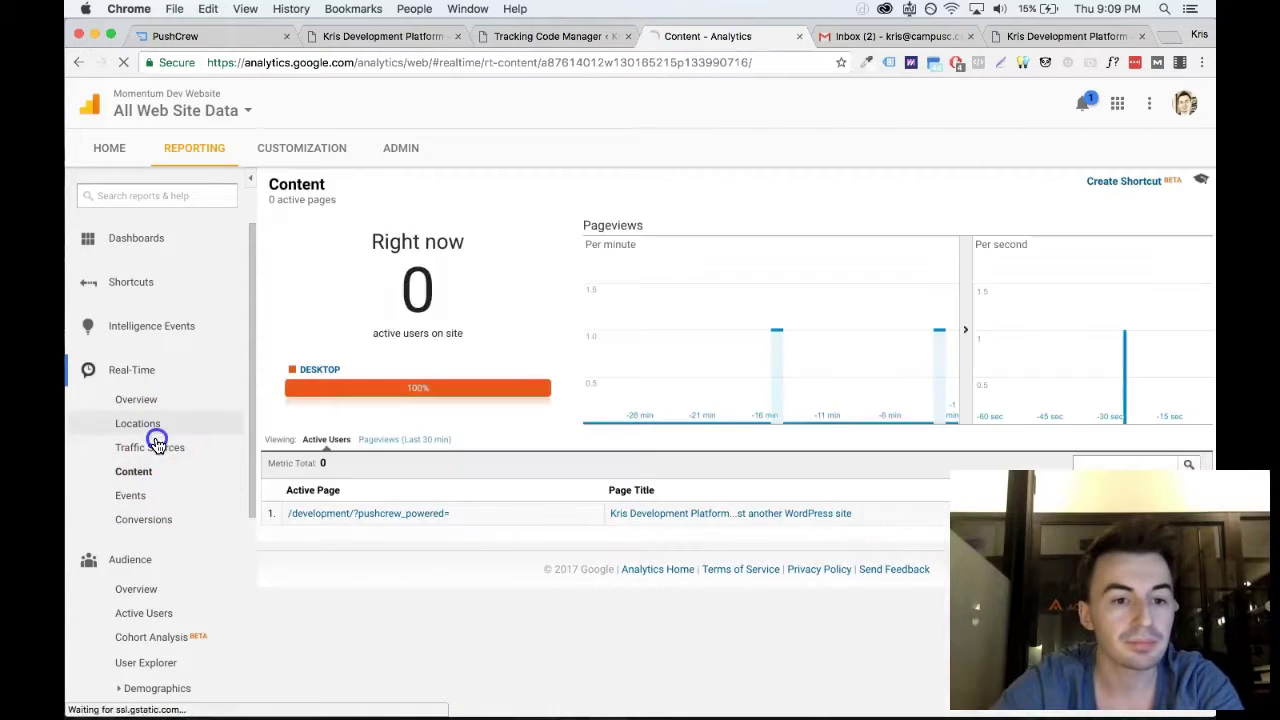
{"action": "left_click", "coordinate": [156, 447]}
{"action": "scroll", "coordinate": [156, 447], "scroll_direction": "down", "scroll_amount": 1}
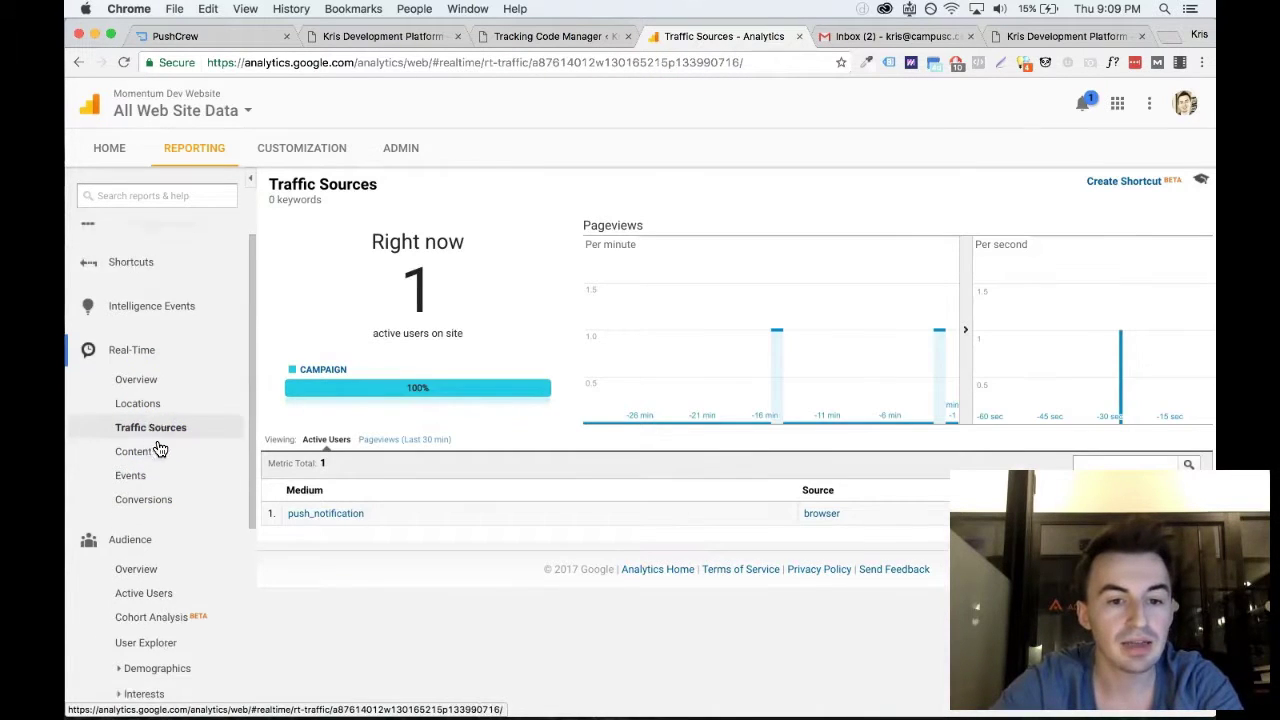
{"action": "scroll", "coordinate": [157, 449], "scroll_direction": "down", "scroll_amount": 2}
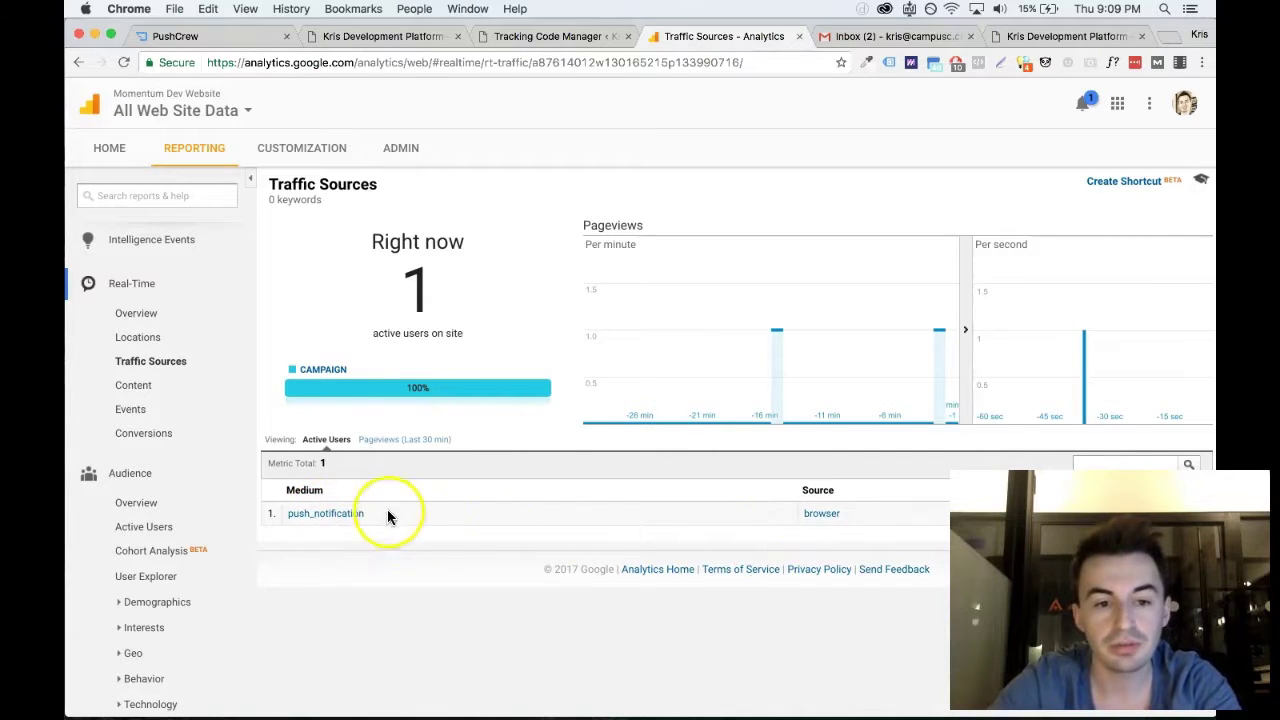
{"action": "left_click", "coordinate": [337, 518]}
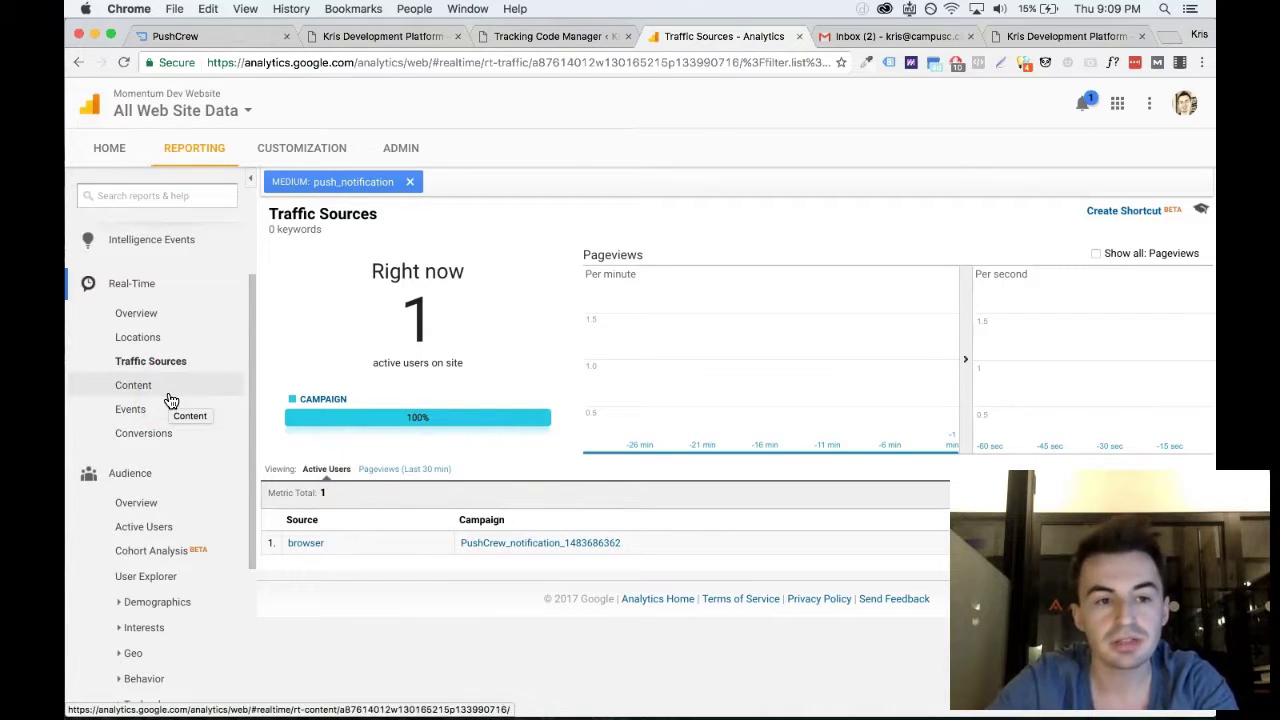
{"action": "scroll", "coordinate": [168, 380], "scroll_direction": "down", "scroll_amount": 5}
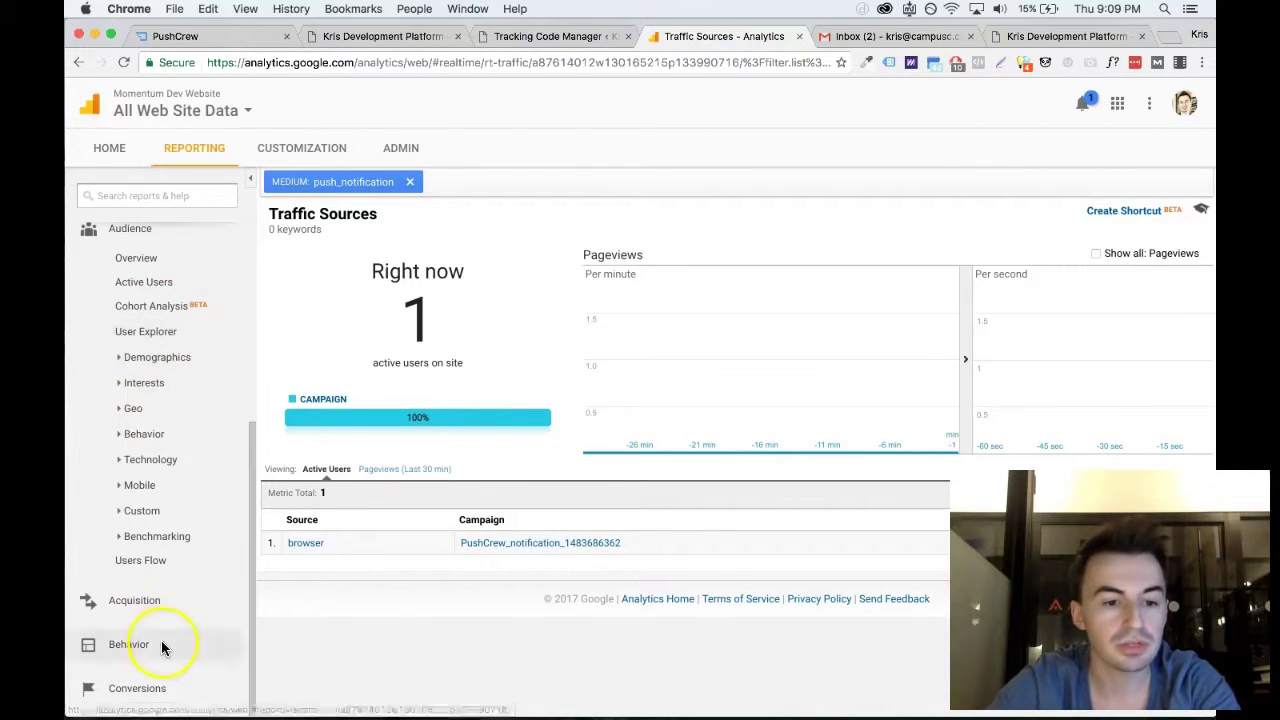
Expand Acquisition > All Traffic in the Analytics sidebar
{"action": "key", "text": "alt+p"}
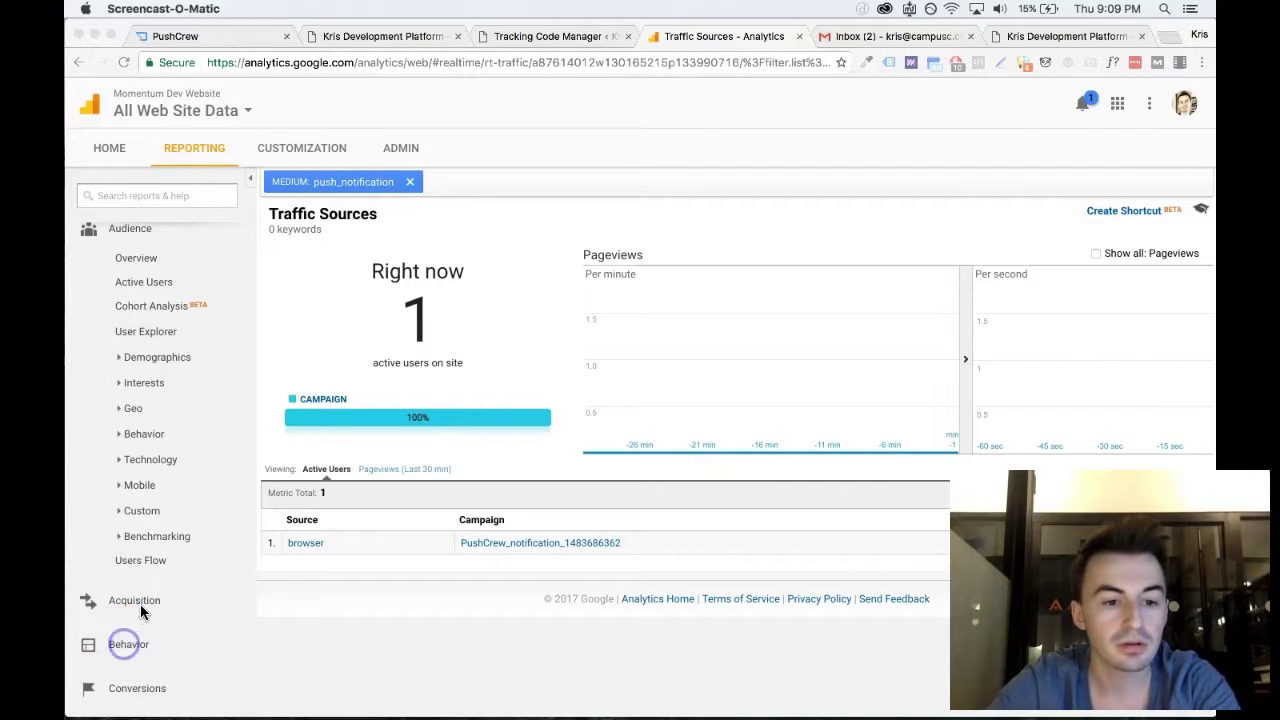
{"action": "left_click", "coordinate": [138, 601]}
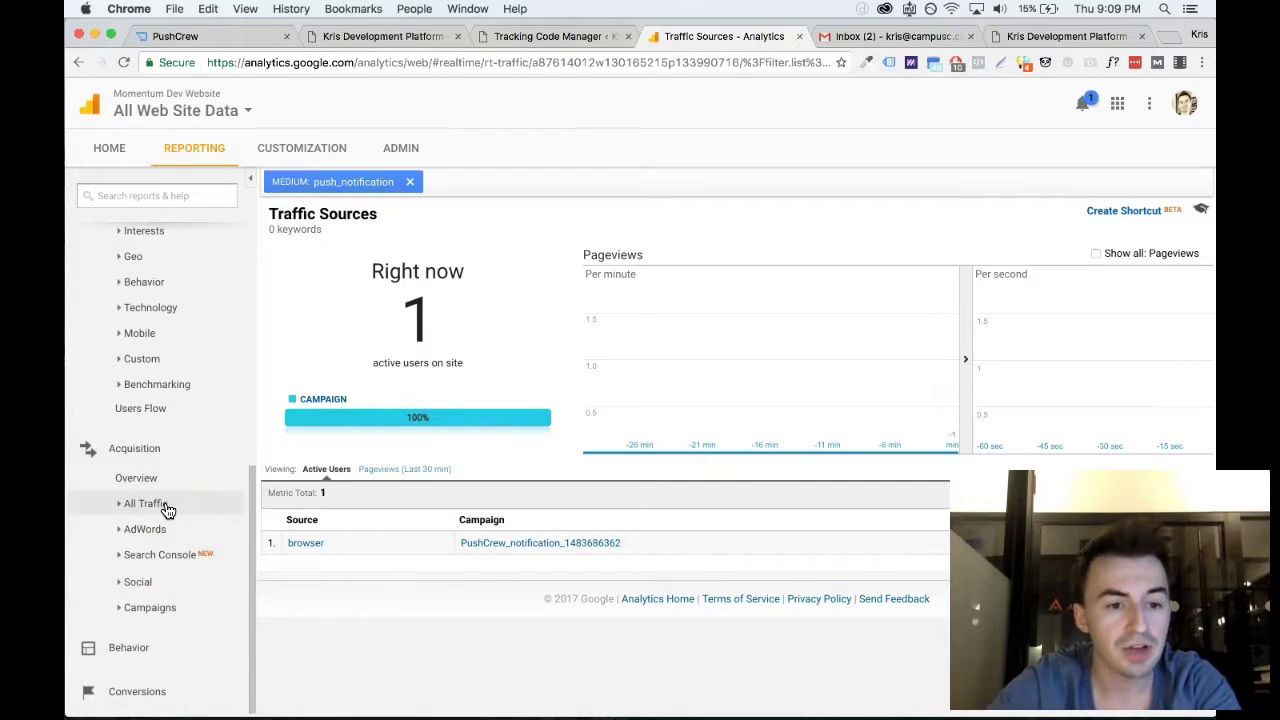
{"action": "left_click", "coordinate": [167, 508]}
Open the Source/Medium report, group by Medium, and search for "push"
{"action": "left_click", "coordinate": [183, 575]}
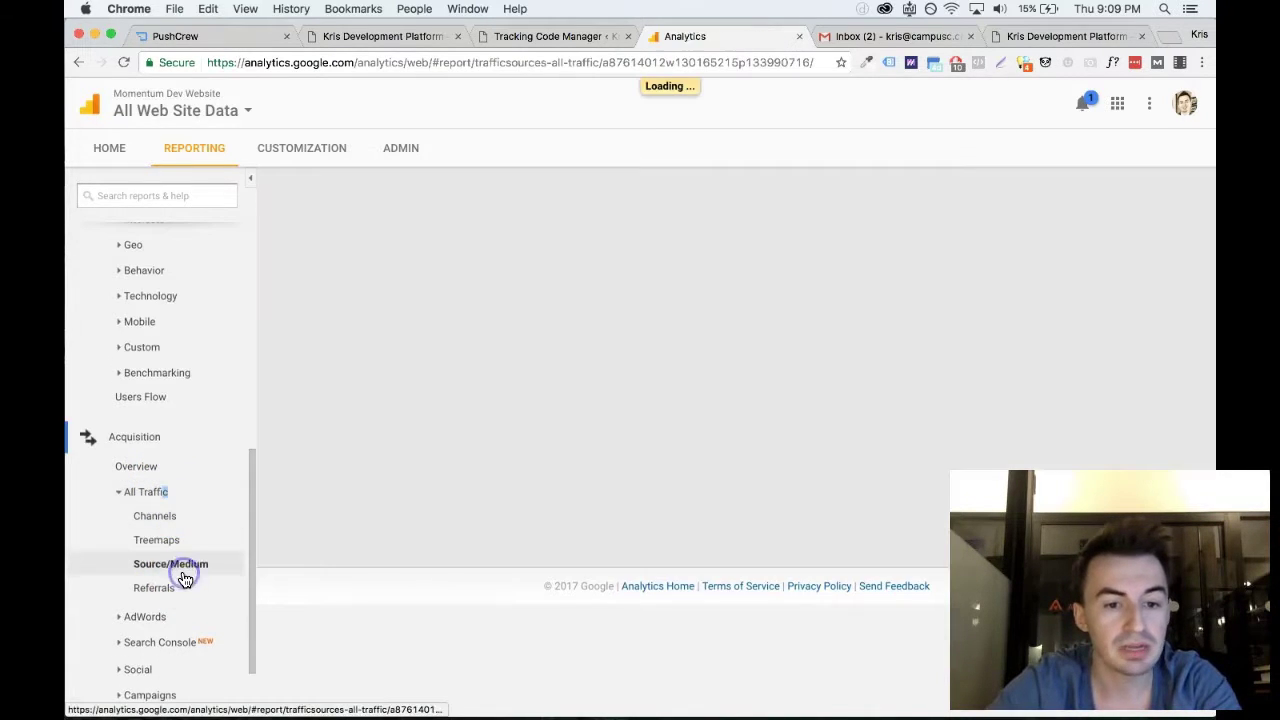
{"action": "scroll", "coordinate": [561, 351], "scroll_direction": "down", "scroll_amount": 3}
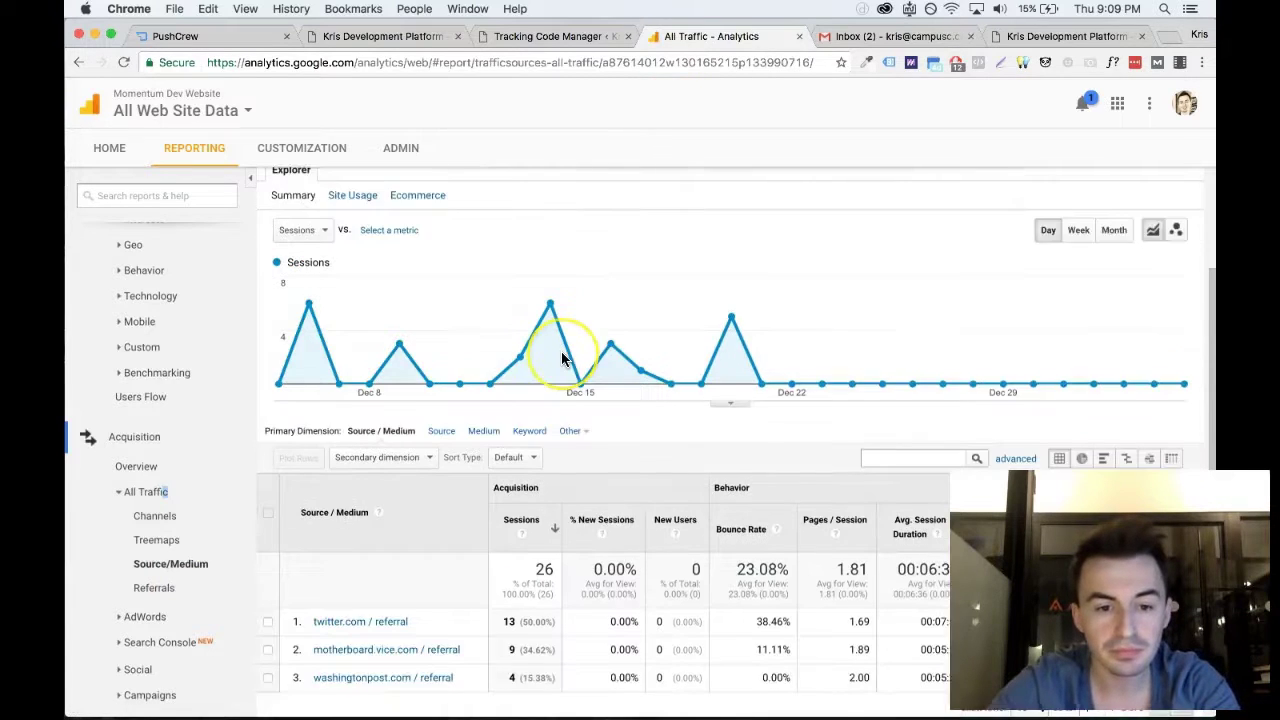
{"action": "scroll", "coordinate": [561, 351], "scroll_direction": "down", "scroll_amount": 1}
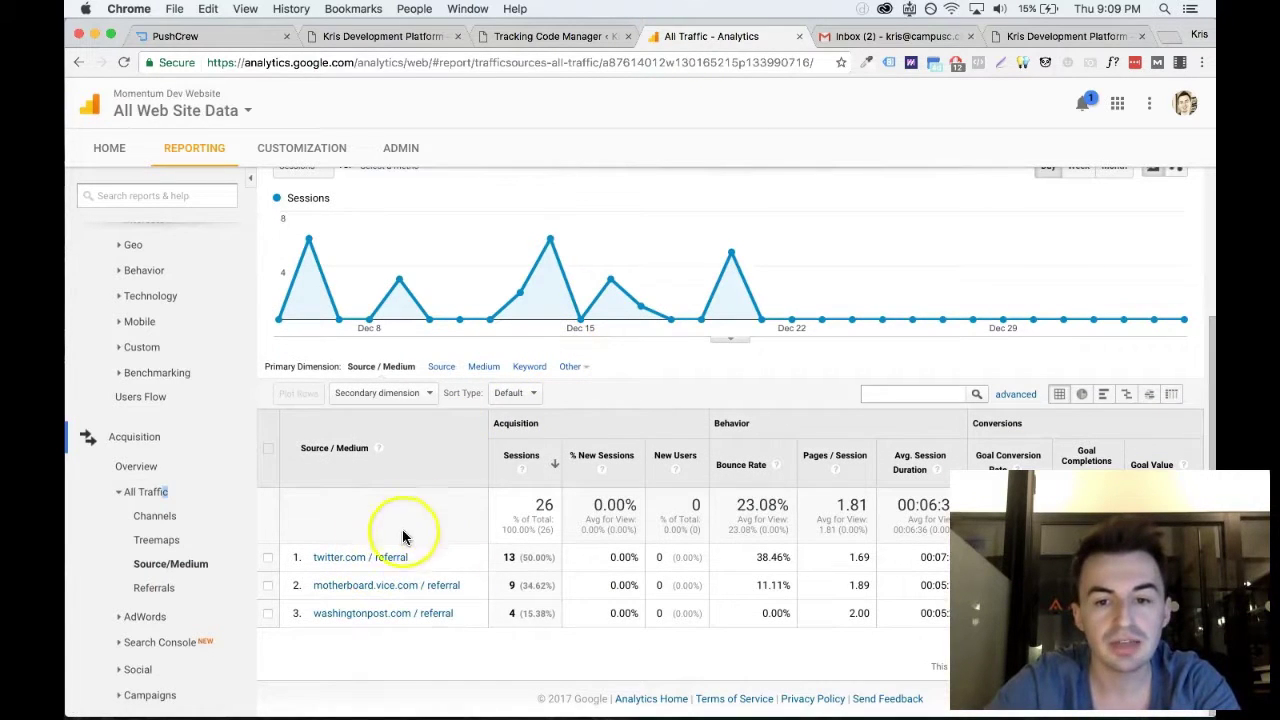
{"action": "left_click", "coordinate": [483, 366]}
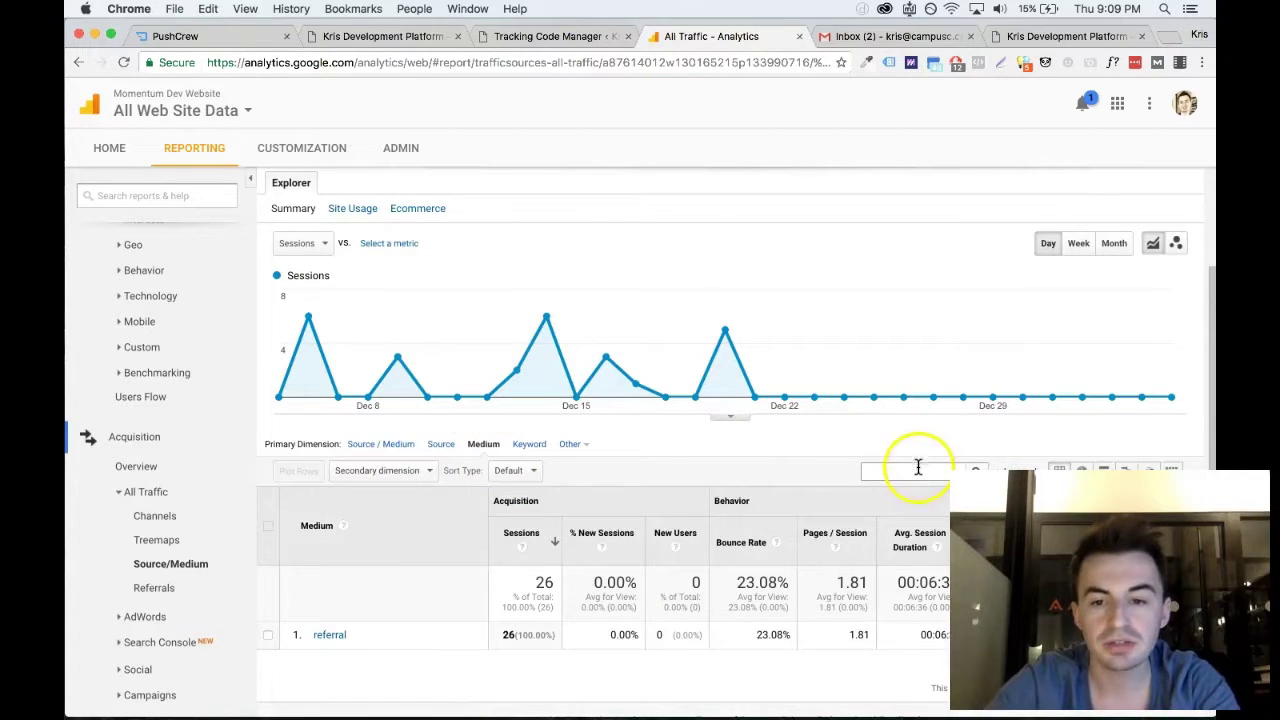
{"action": "type", "text": "p"}
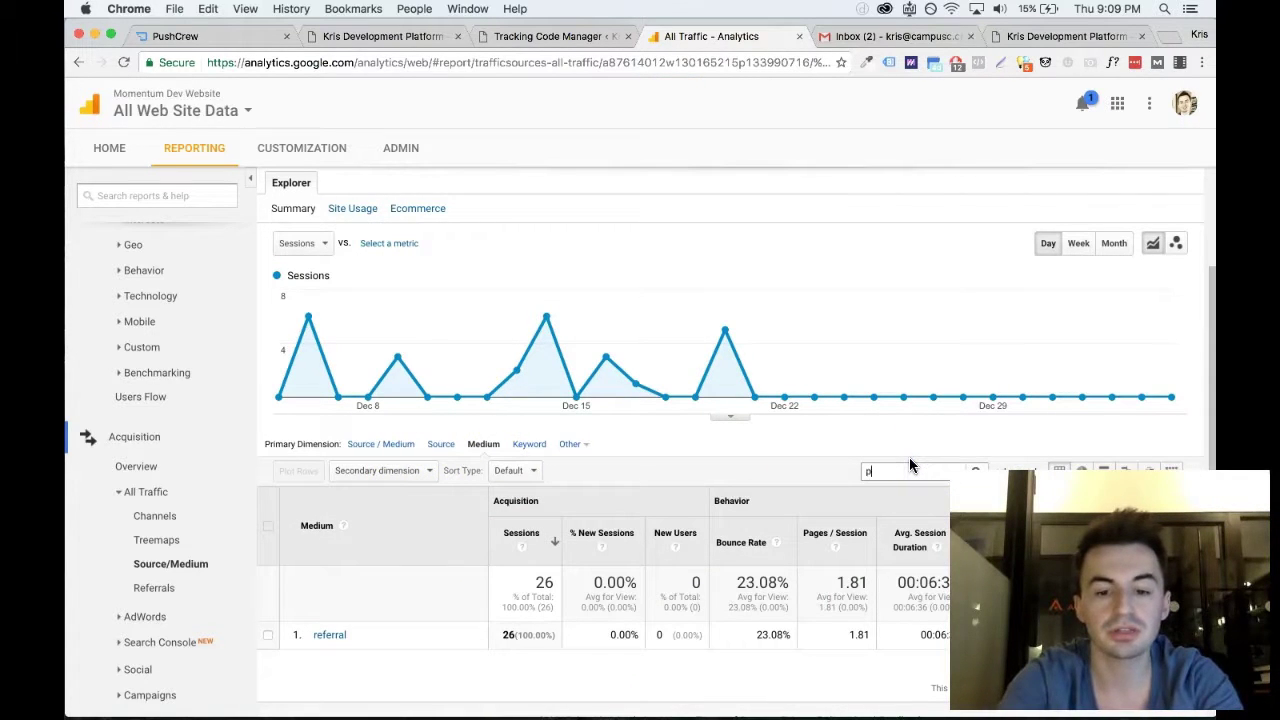
{"action": "type", "text": "ush"}
{"action": "key", "text": "Return"}
{"action": "left_click", "coordinate": [689, 387]}
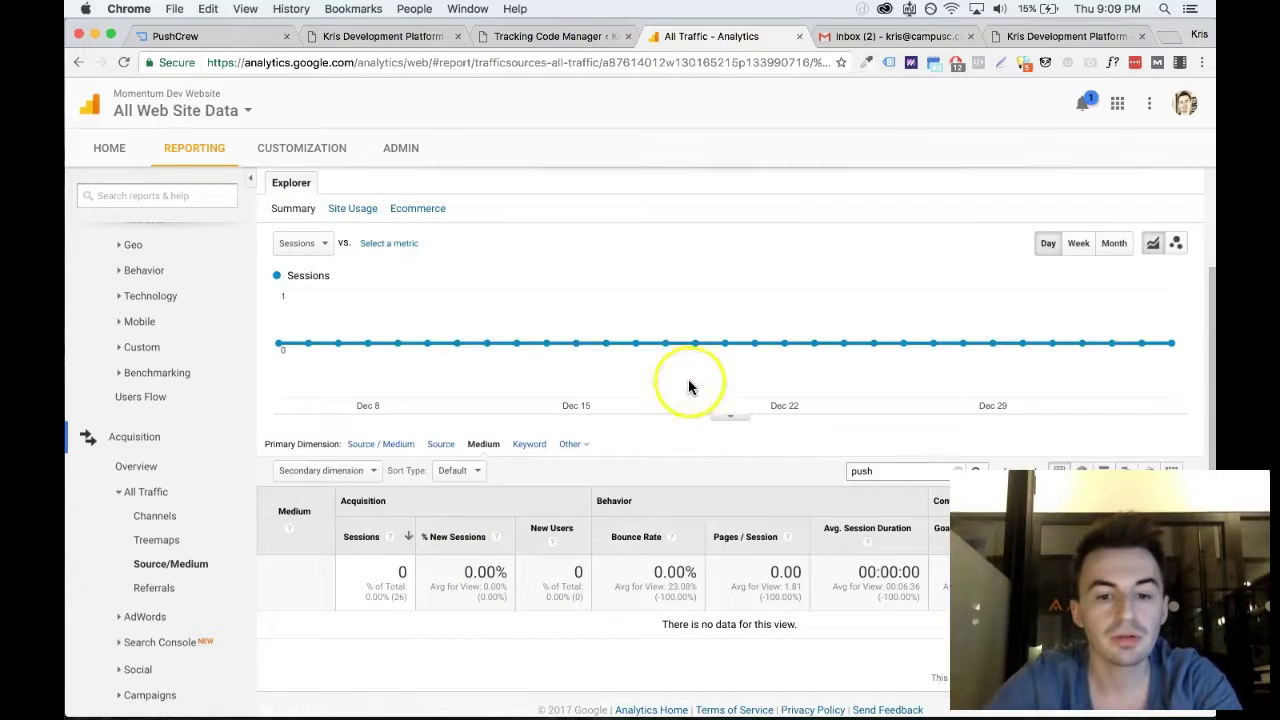
Group the traffic table by Source and search it for "push"
{"action": "scroll", "coordinate": [686, 432], "scroll_direction": "up", "scroll_amount": 3}
{"action": "scroll", "coordinate": [600, 440], "scroll_direction": "down", "scroll_amount": 3}
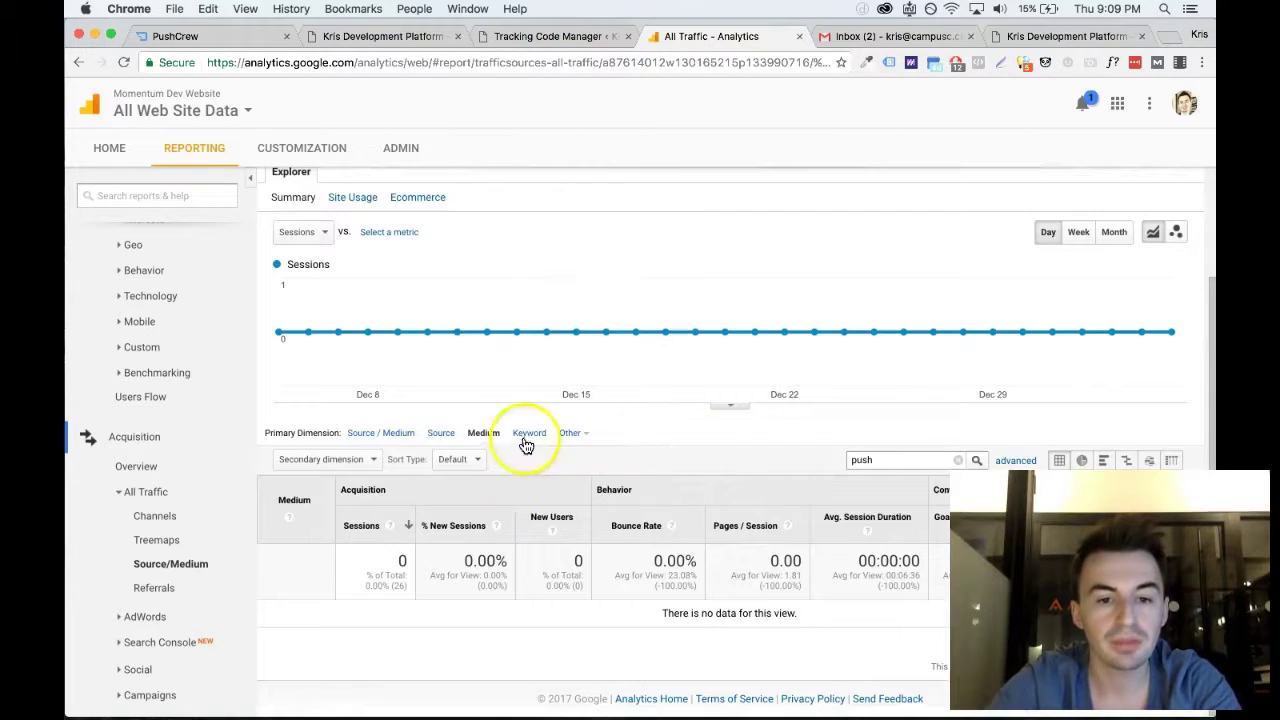
{"action": "left_click", "coordinate": [442, 433]}
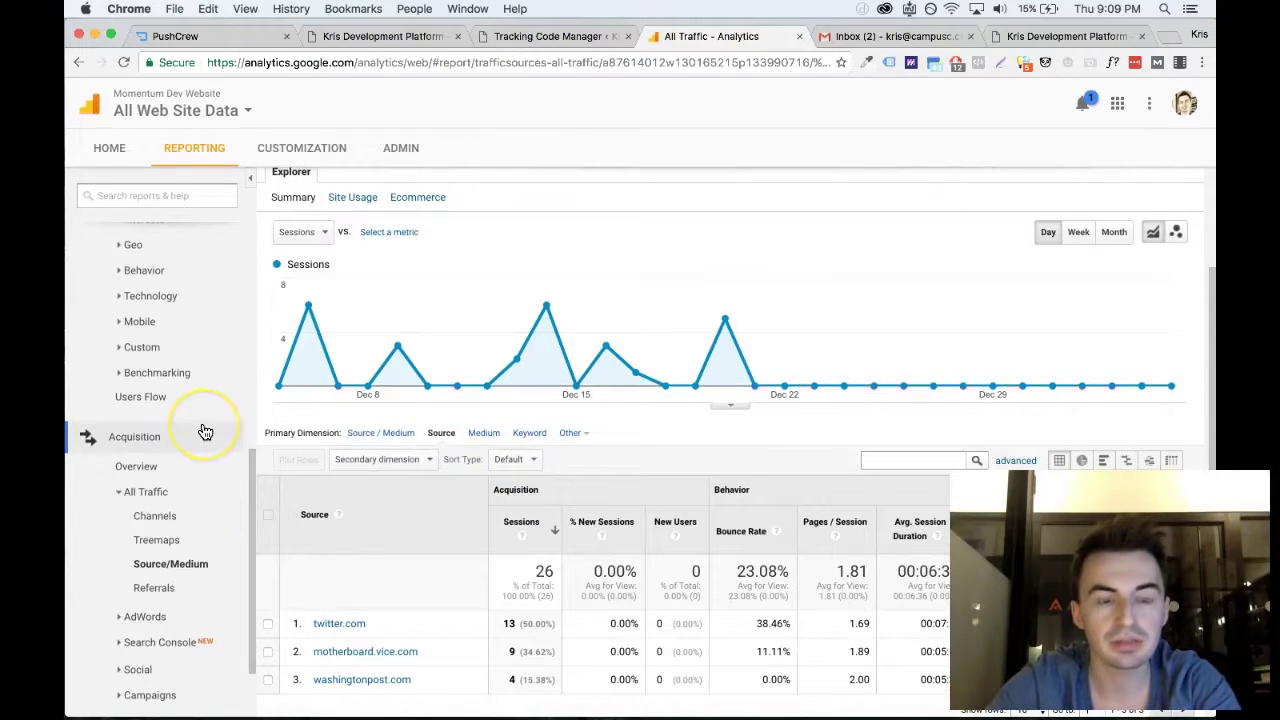
{"action": "scroll", "coordinate": [171, 385], "scroll_direction": "down", "scroll_amount": 2}
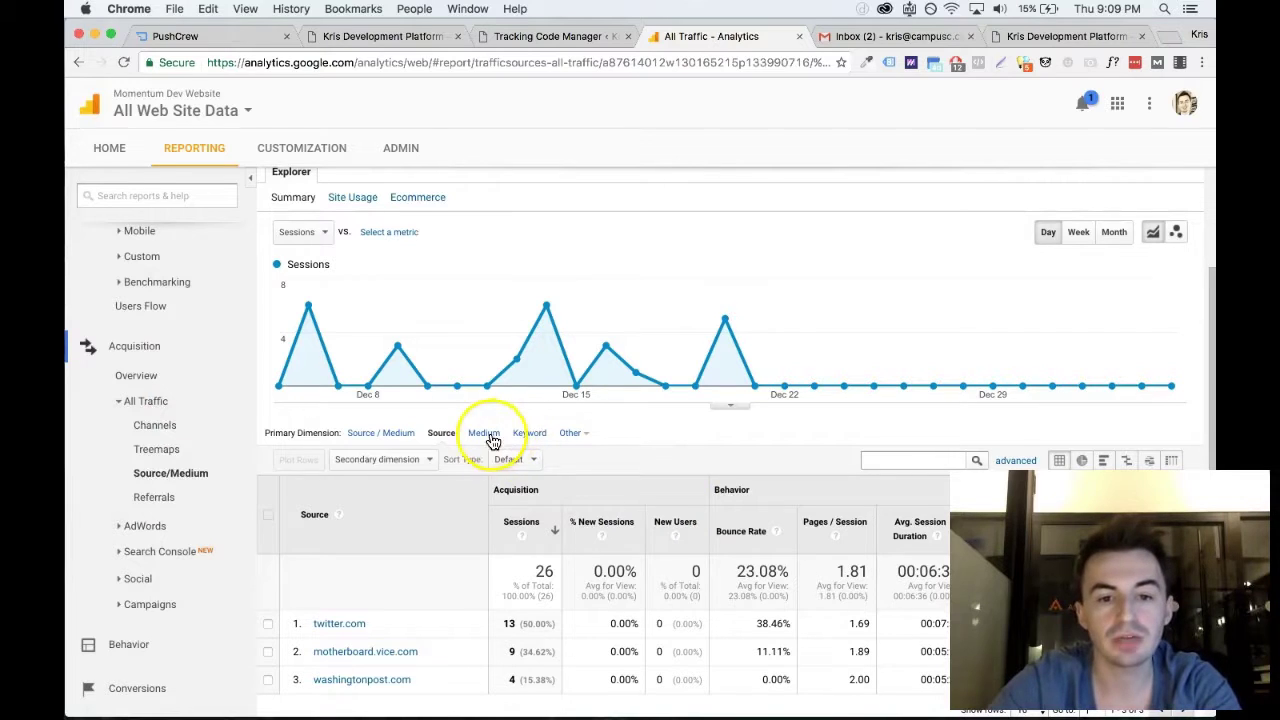
{"action": "left_click", "coordinate": [915, 462]}
{"action": "type", "text": "p"}
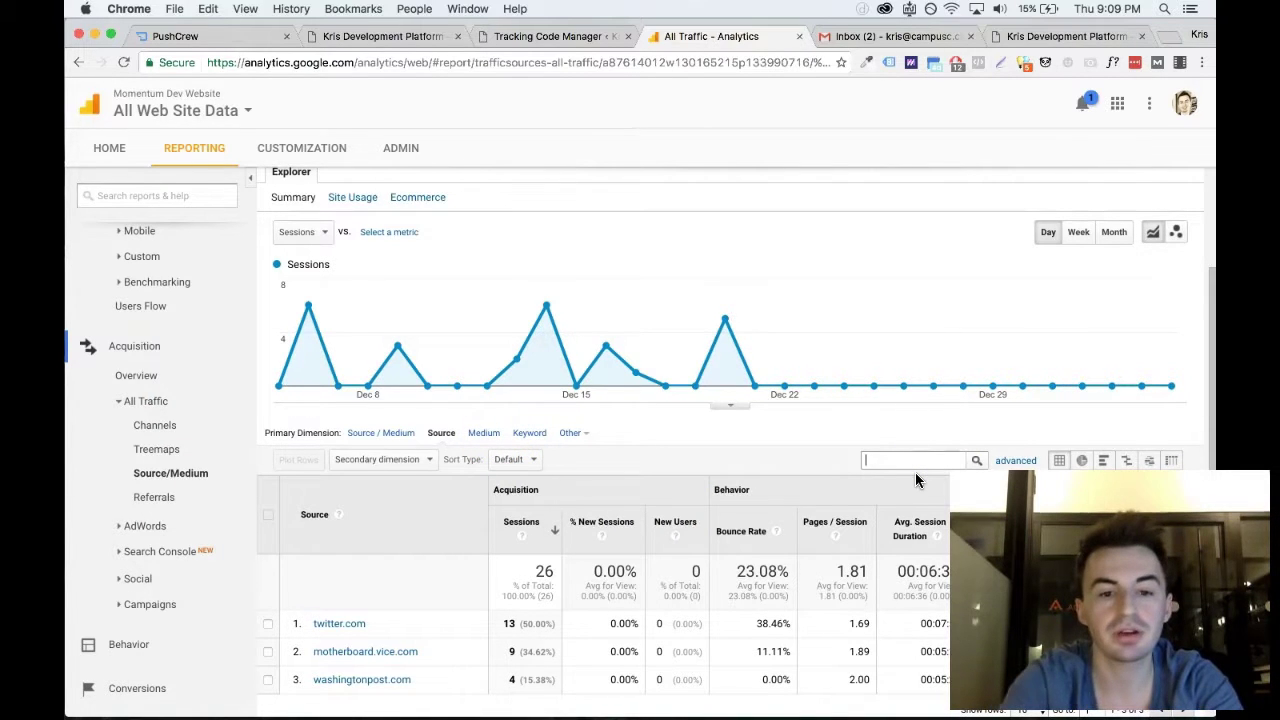
{"action": "type", "text": "ush"}
{"action": "key", "text": "Return"}
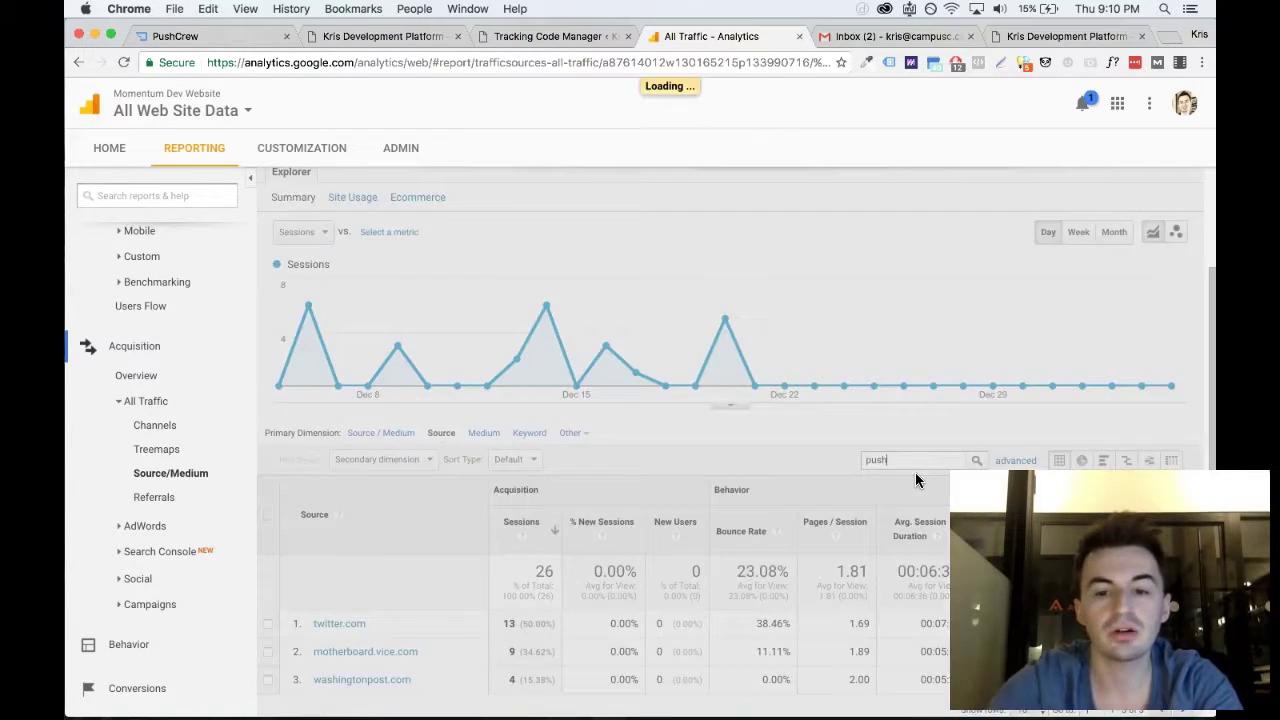
Regroup by Medium and drill into the referral traffic
{"action": "left_click", "coordinate": [490, 444]}
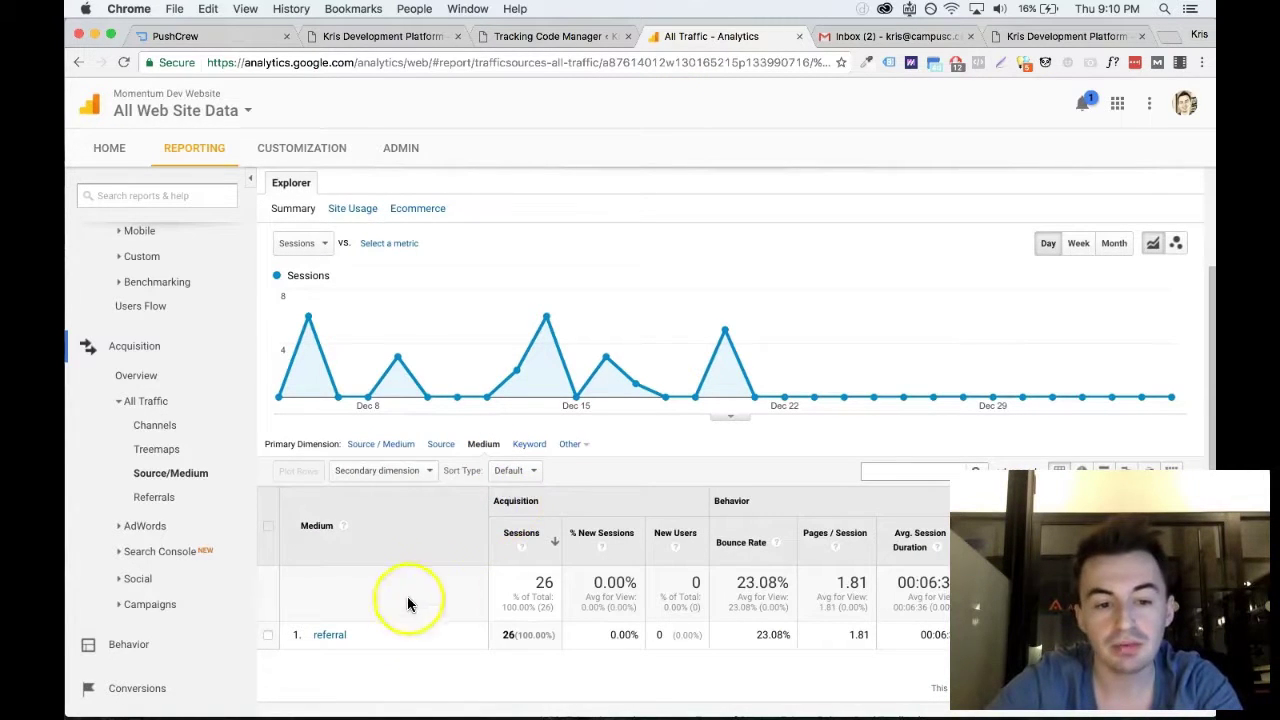
{"action": "left_click", "coordinate": [345, 641]}
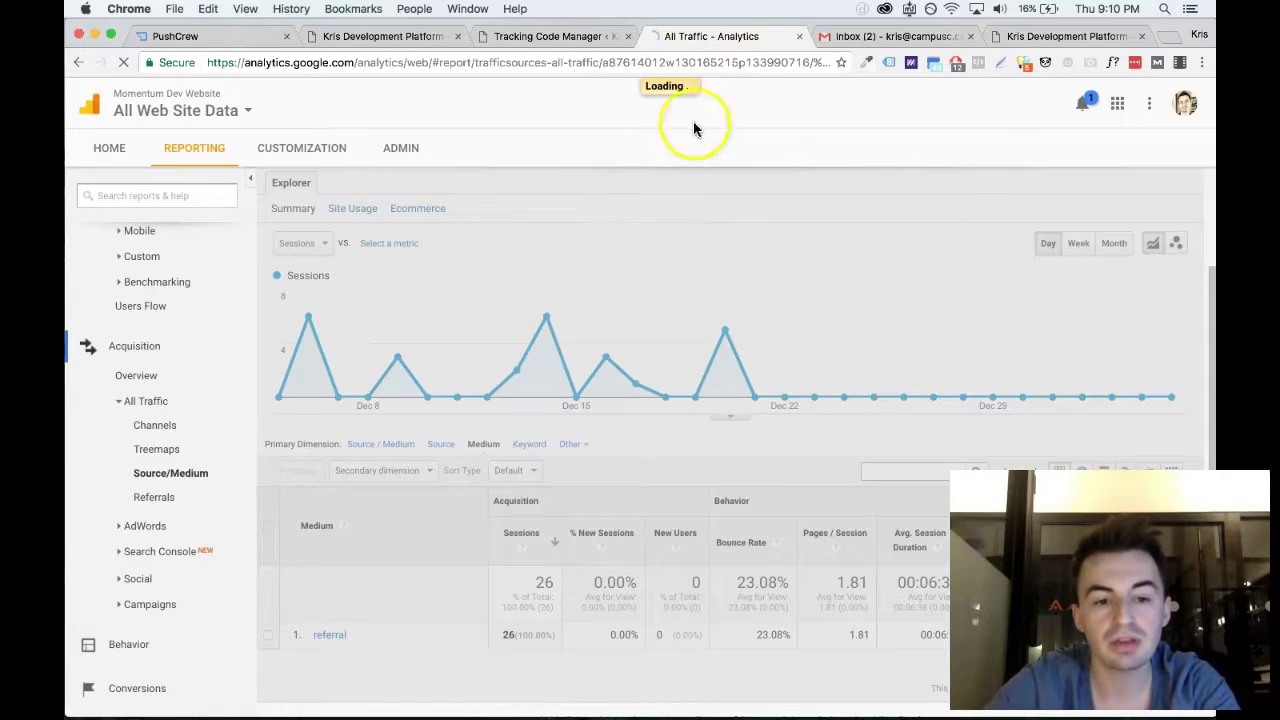
{"action": "scroll", "coordinate": [398, 341], "scroll_direction": "up", "scroll_amount": 3}
{"action": "scroll", "coordinate": [143, 357], "scroll_direction": "up", "scroll_amount": 5}
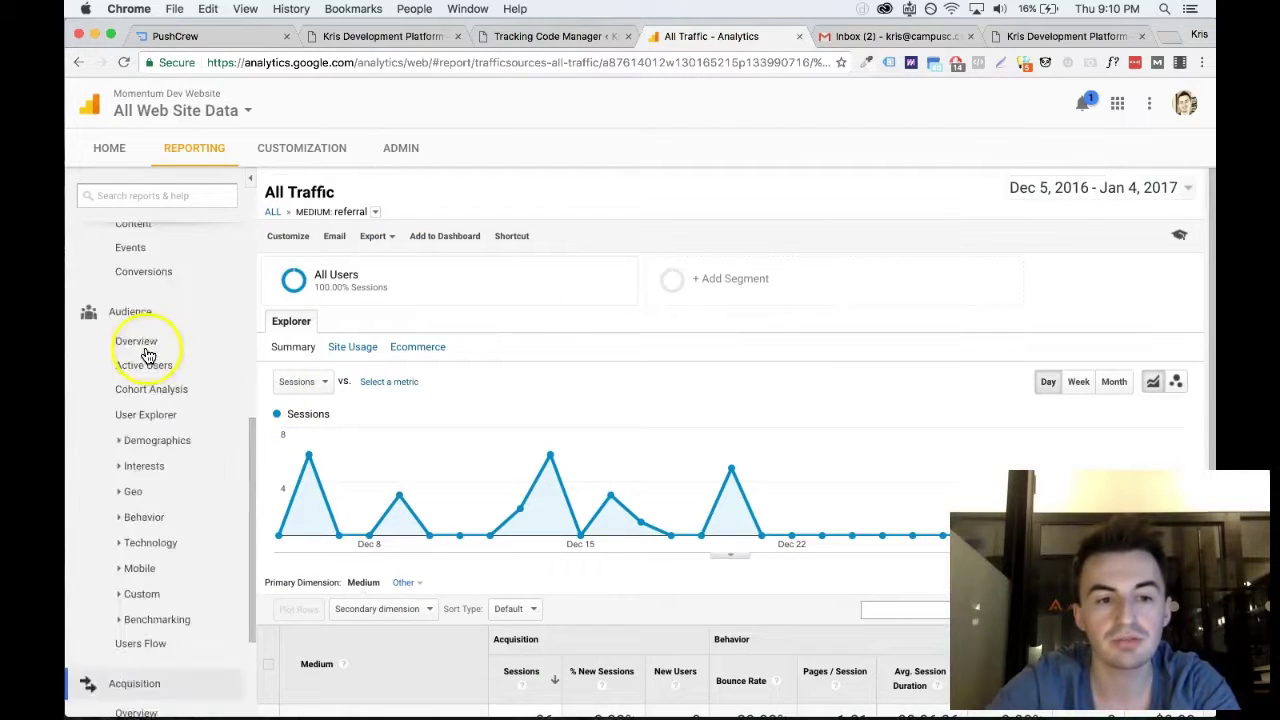
{"action": "scroll", "coordinate": [149, 337], "scroll_direction": "up", "scroll_amount": 3}
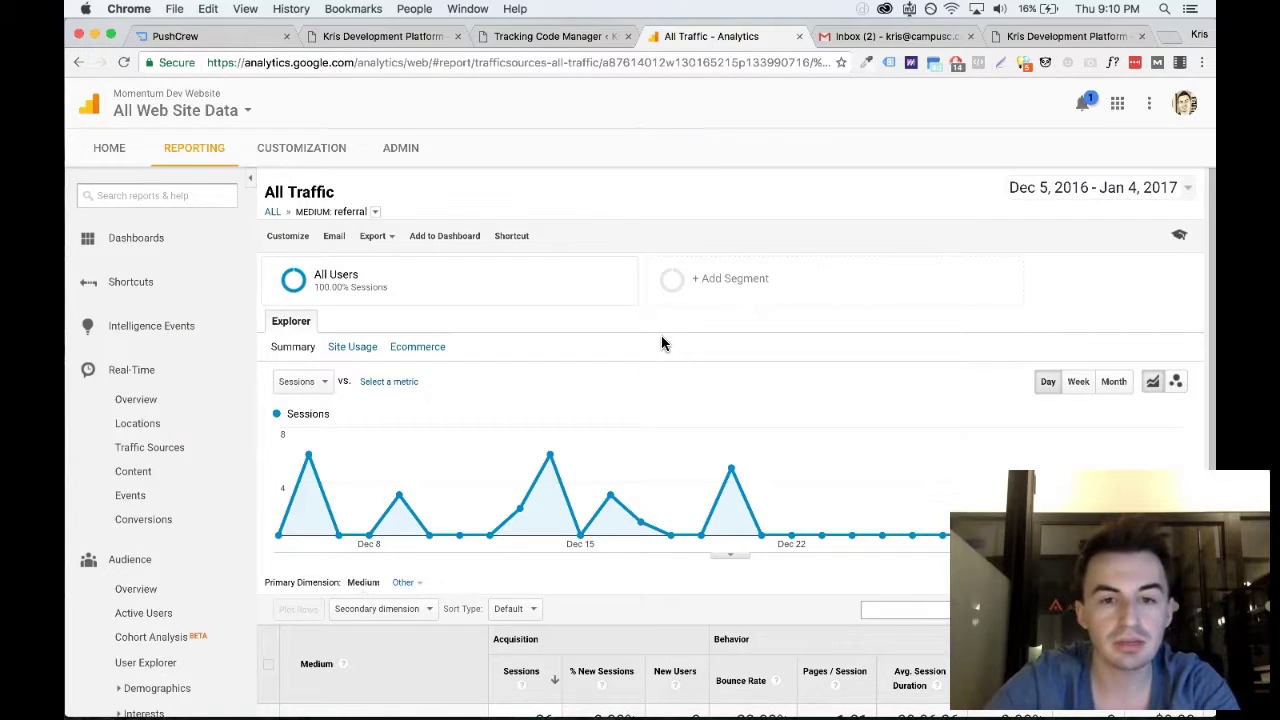
{"action": "left_click", "coordinate": [672, 137]}
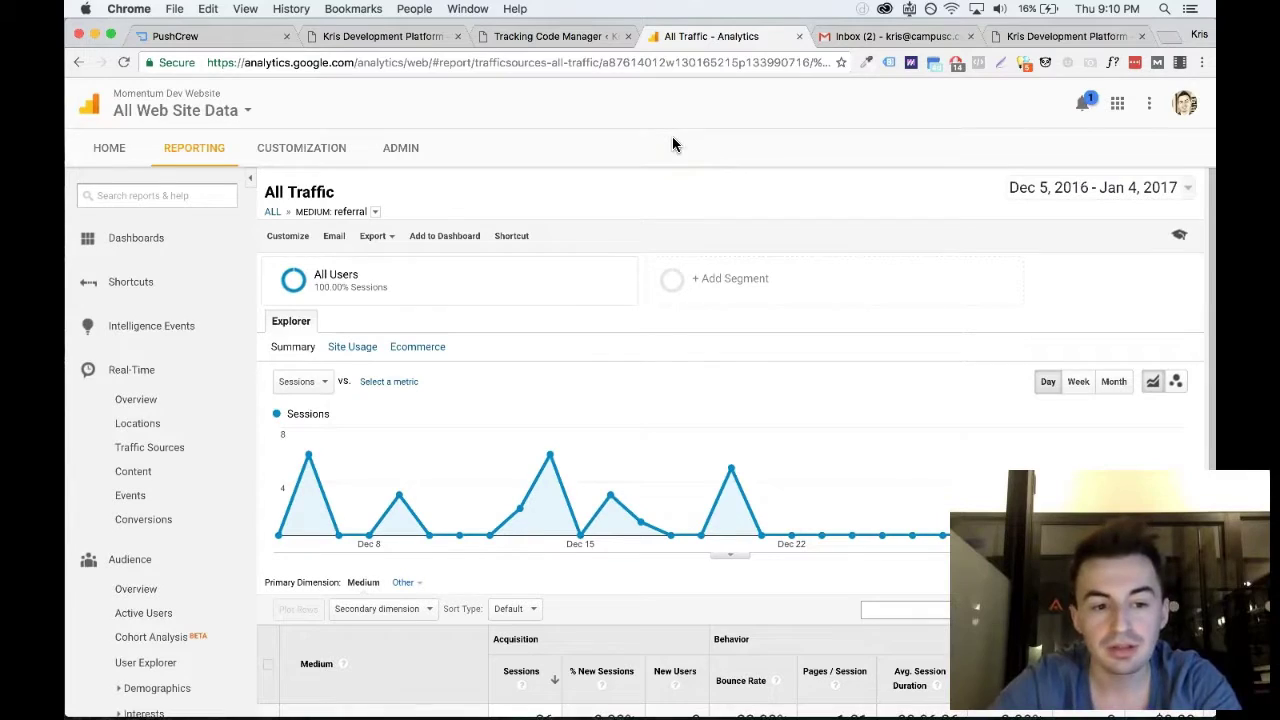